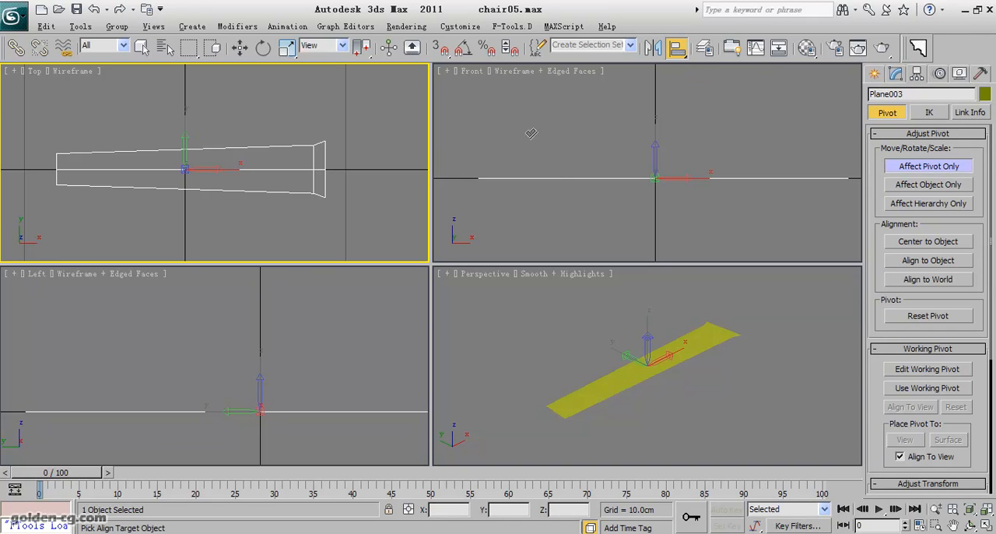
click(317, 168)
click(530, 265)
click(532, 220)
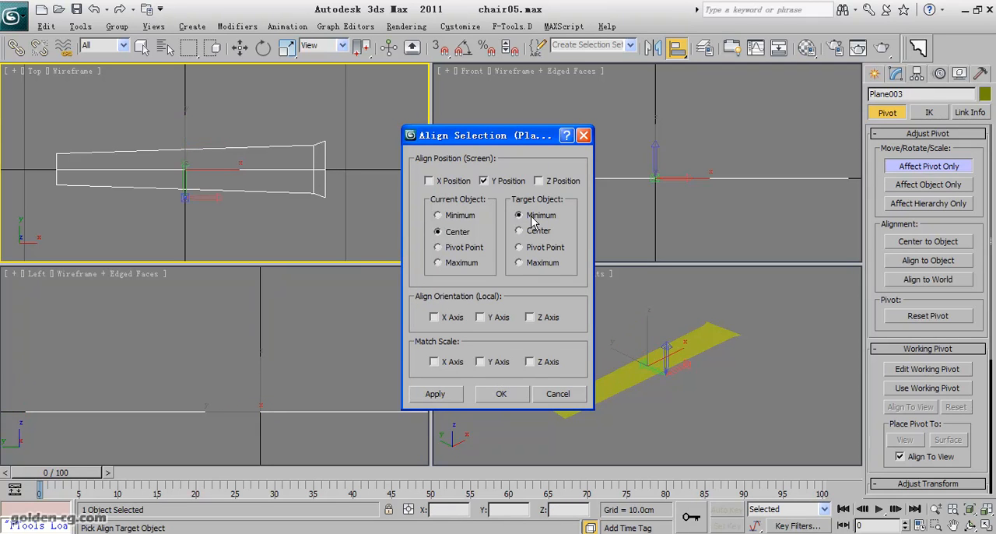
click(519, 263)
click(484, 182)
click(433, 182)
click(443, 186)
click(443, 186)
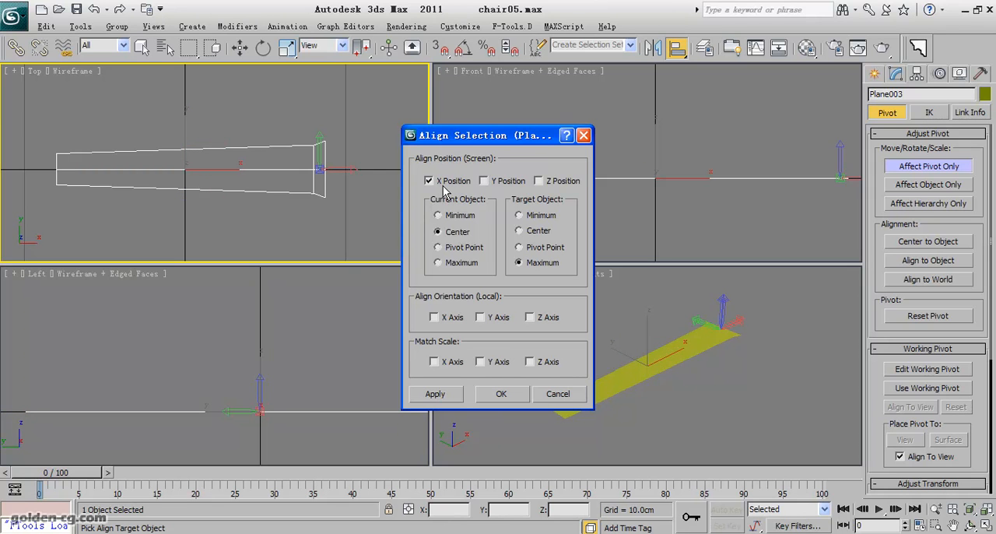
click(444, 187)
click(444, 187)
click(455, 187)
click(555, 185)
click(440, 187)
click(457, 217)
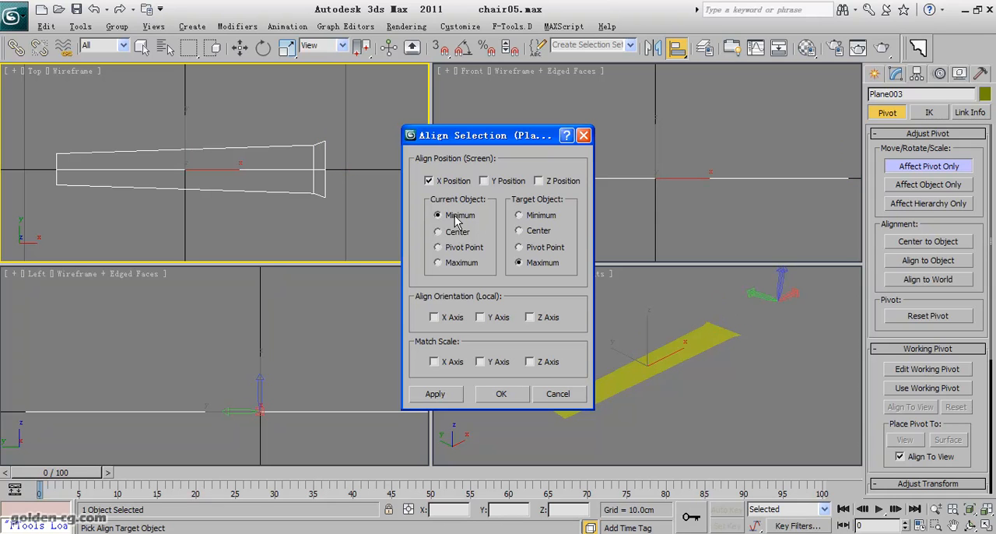
click(467, 232)
click(537, 220)
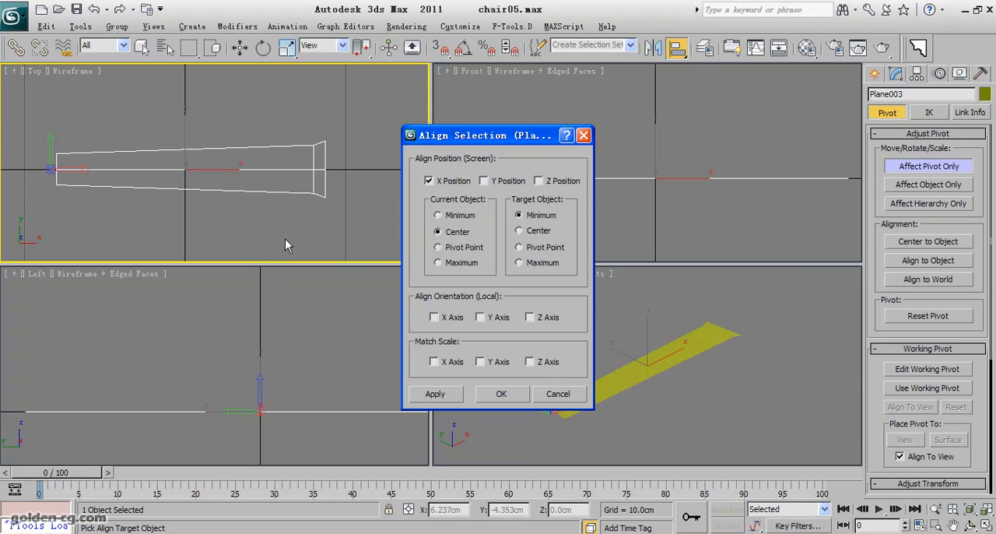
click(546, 394)
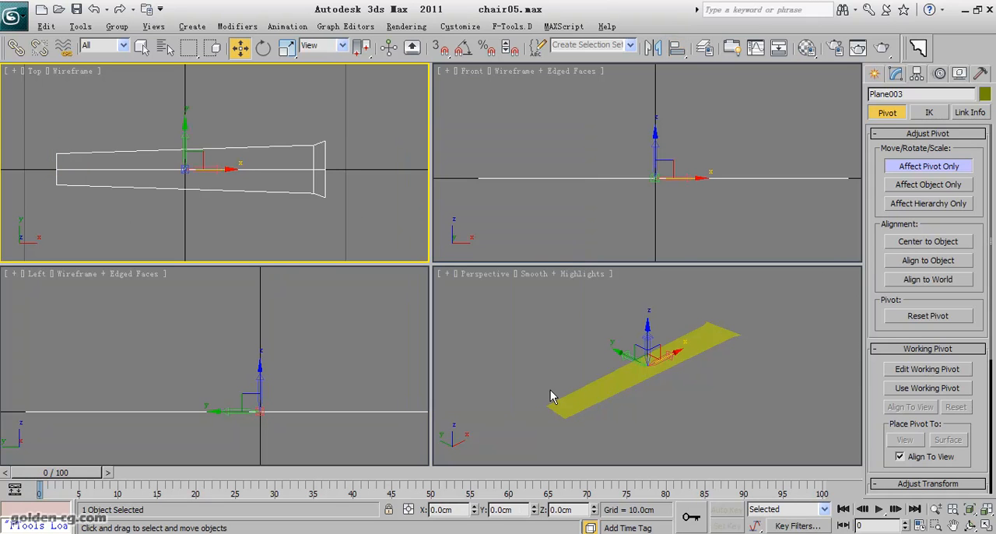
- Center the plane's pivot on the object and begin an Align with the plane itself as the target
click(926, 242)
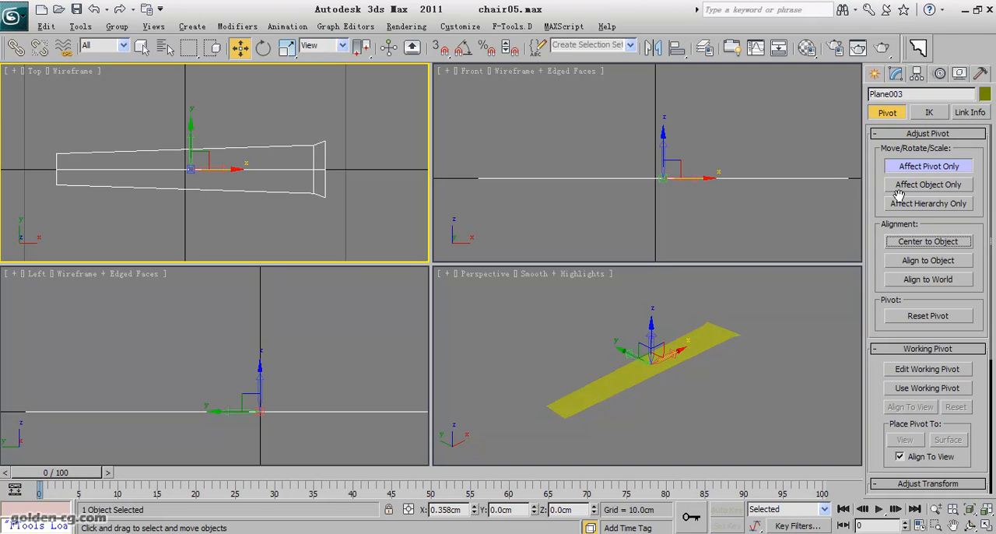
click(913, 244)
click(678, 50)
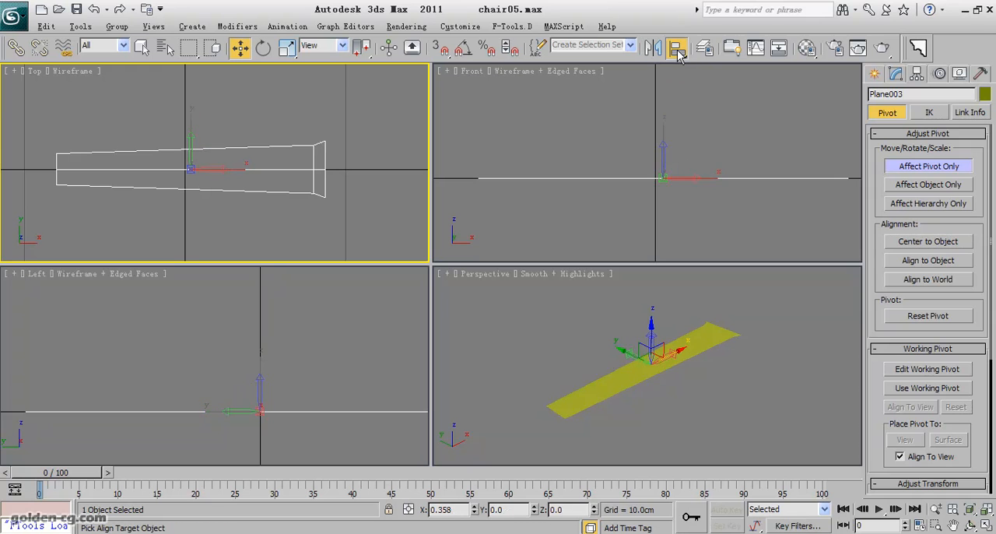
click(327, 176)
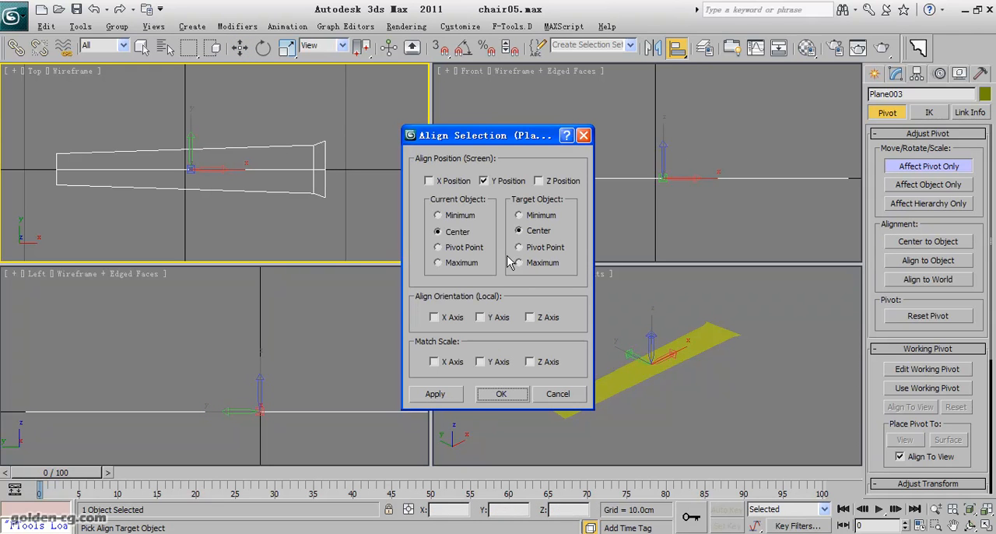
- Try aligning the pivot's Y position to the plane's maximum and minimum edges
click(533, 266)
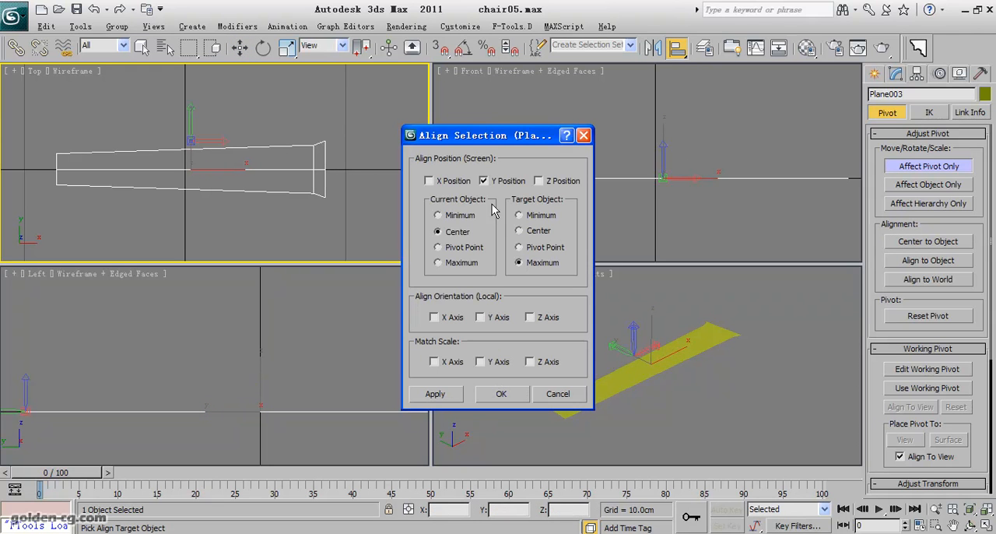
click(536, 215)
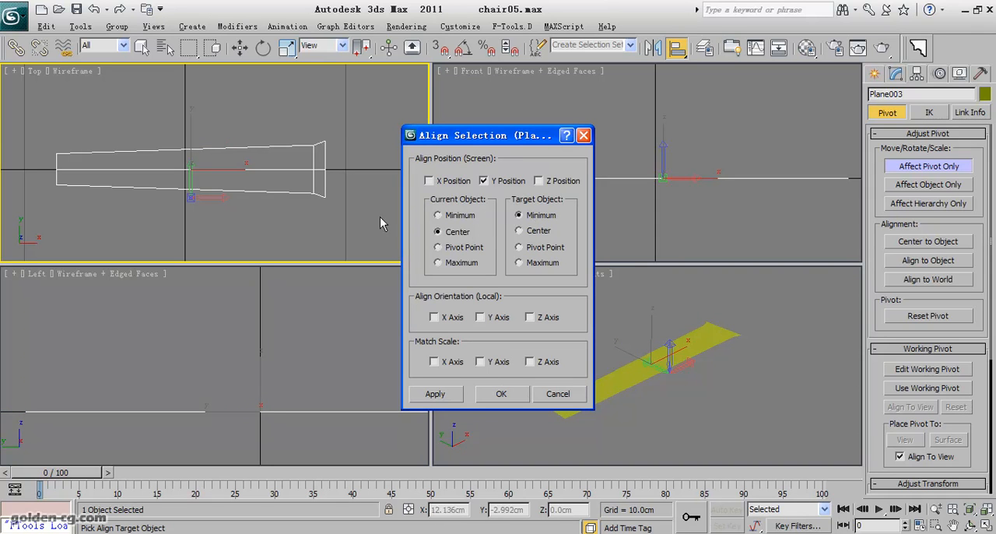
click(547, 264)
click(540, 183)
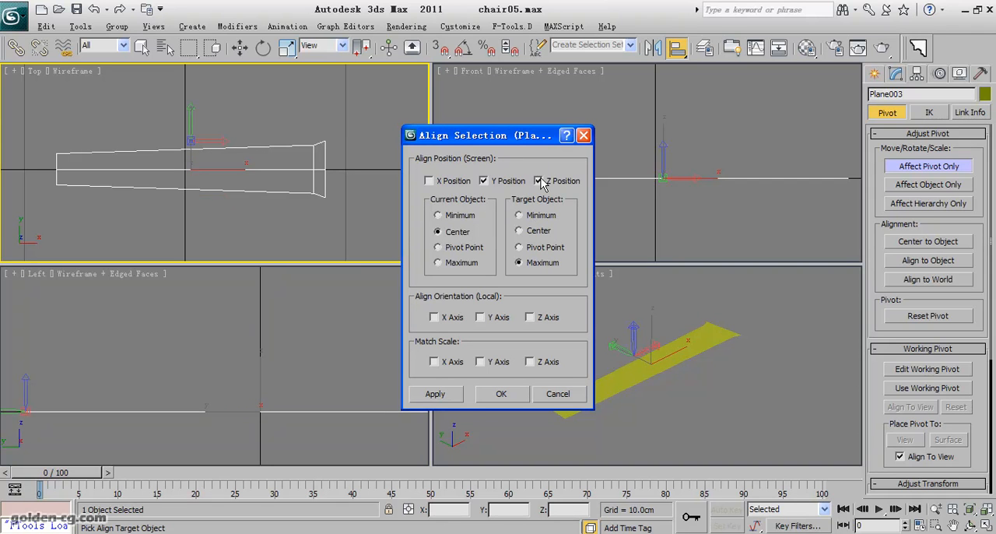
click(538, 183)
- Align only the pivot's X position, from its center to the plane's maximum, and leave pivot-only editing
click(515, 183)
click(515, 186)
click(458, 185)
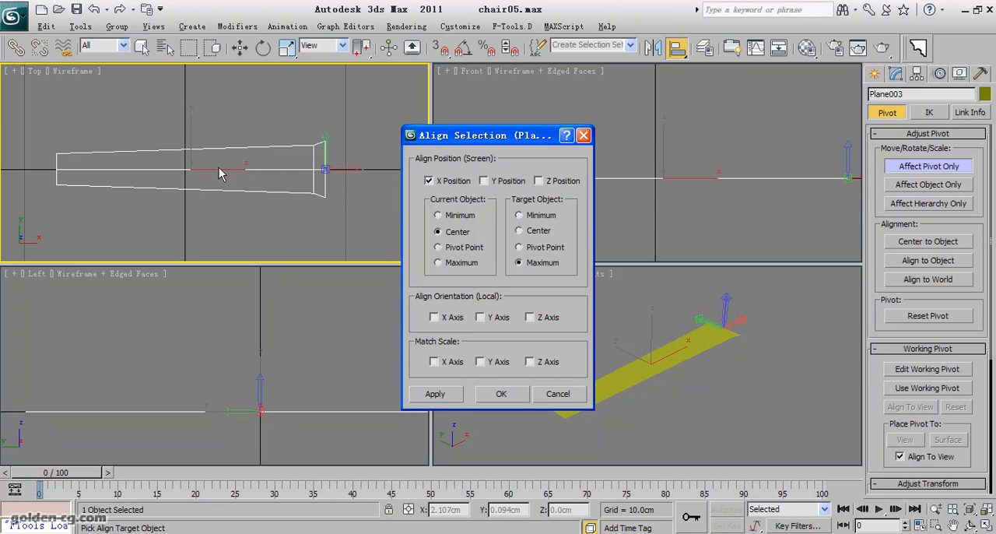
click(519, 215)
click(518, 264)
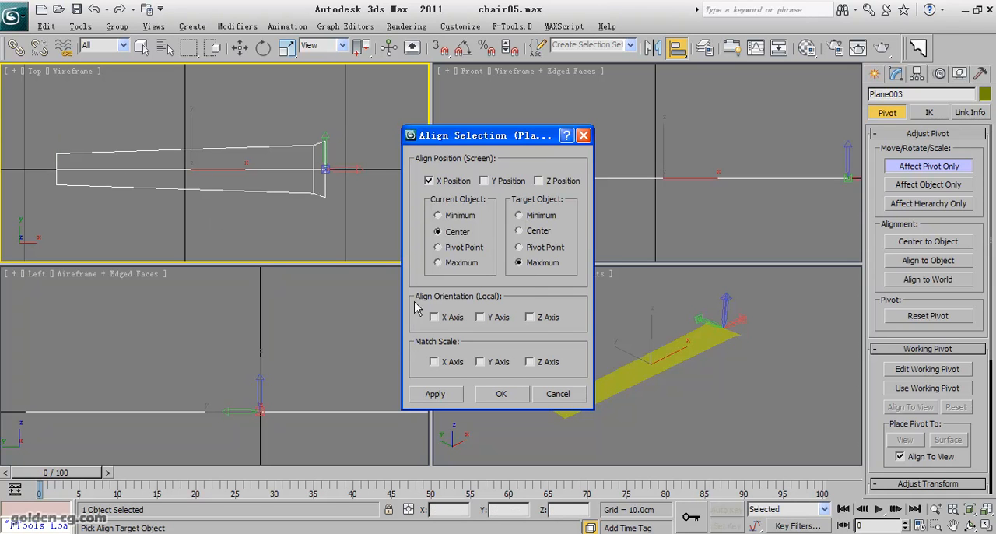
click(502, 395)
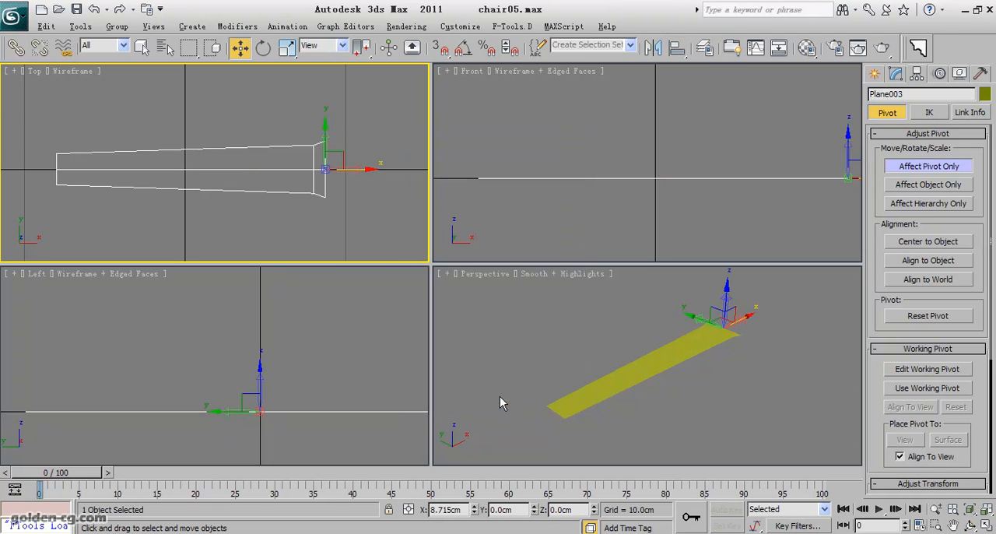
click(926, 168)
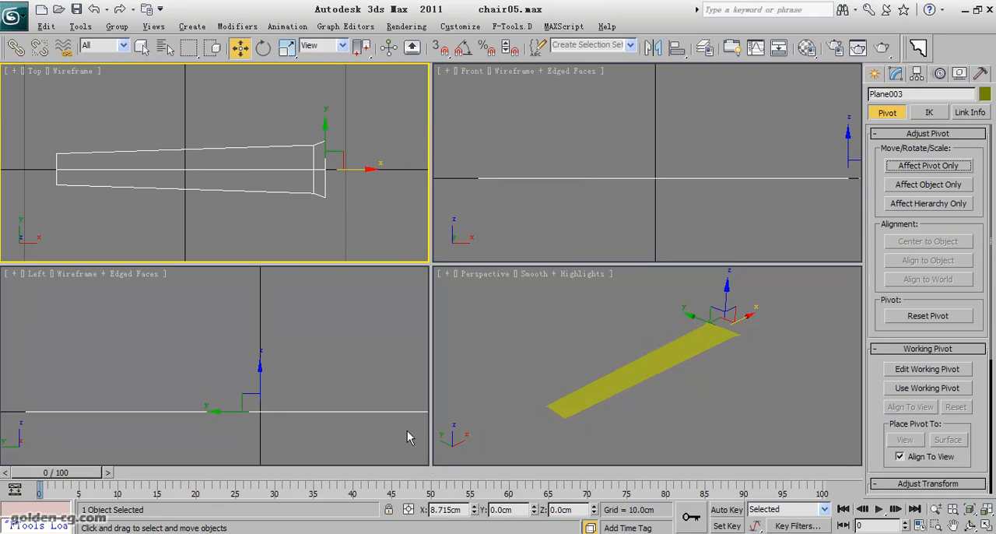
- Reset the plane's X position to 0 and open the Move Transform Type-In
right_click(474, 513)
scroll(186, 204, down, 3)
scroll(195, 212, up, 3)
right_click(241, 55)
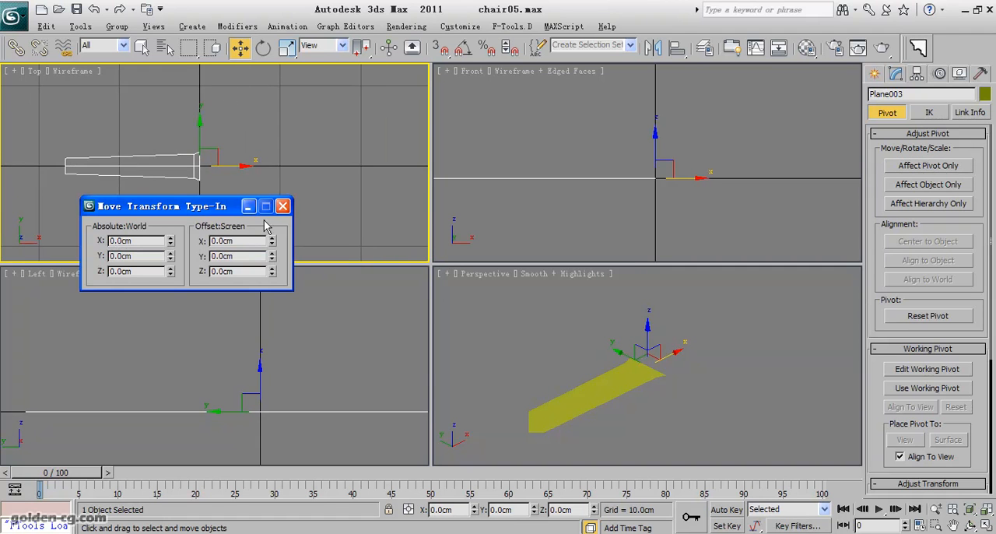
- Try offsetting the plane by -5 cm along X
drag(236, 242, 210, 241)
text(-5)
key(Return)
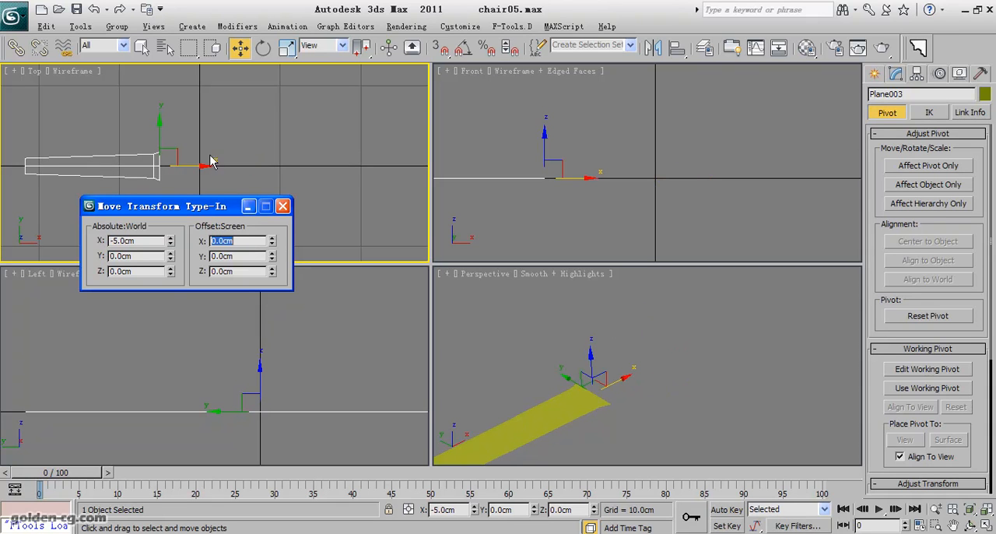
click(226, 7)
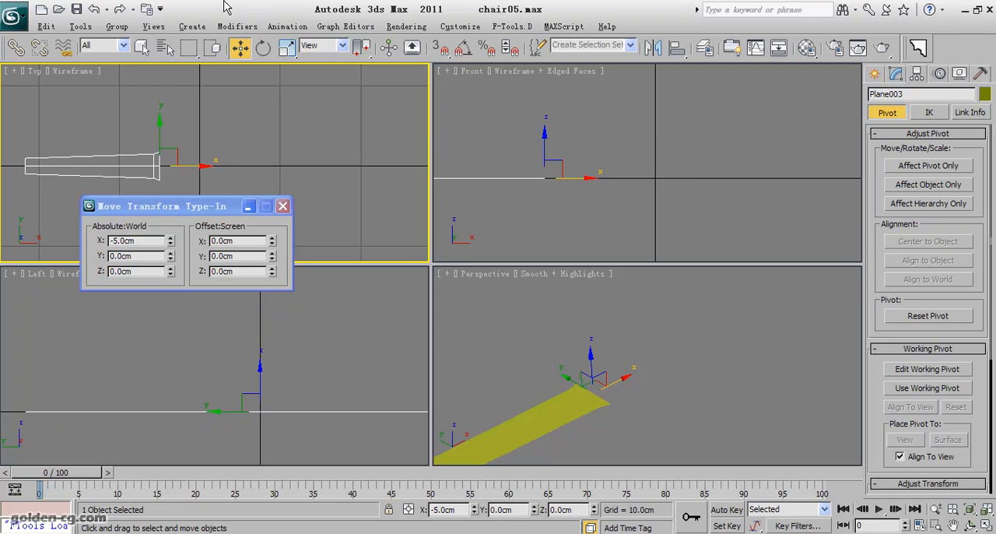
key(ctrl+z)
- Offset the plane by -4 cm along X and close the Move Transform Type-In
click(241, 204)
text(-4)
key(Return)
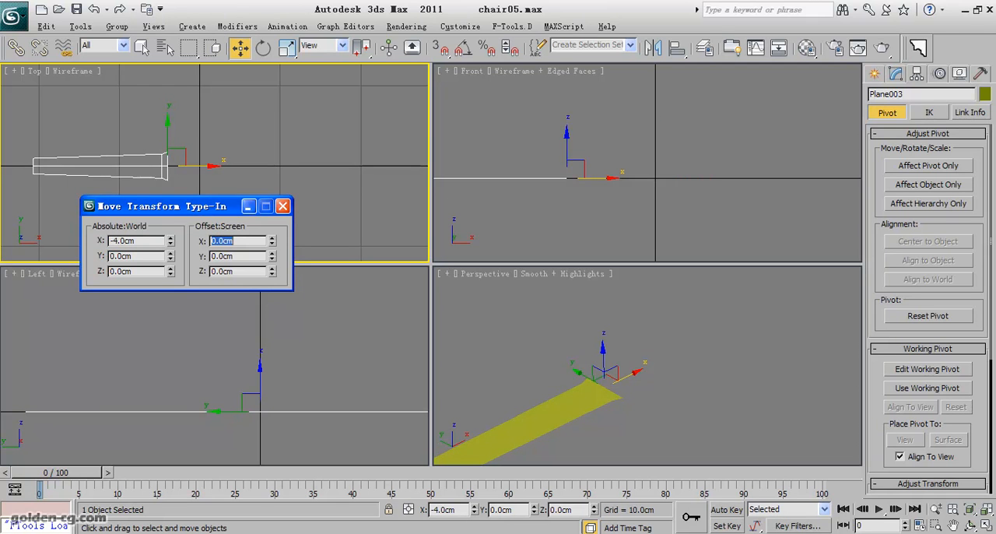
click(283, 206)
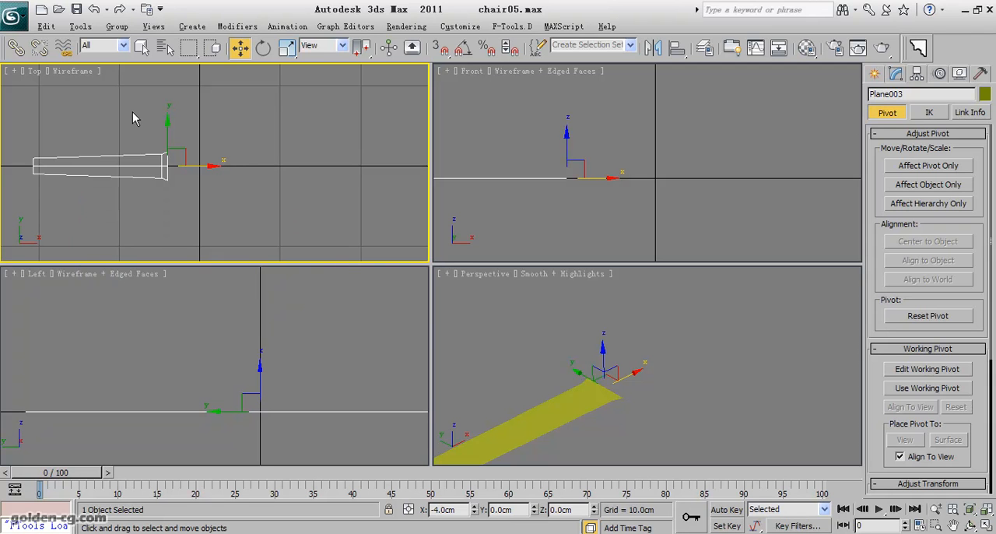
click(81, 26)
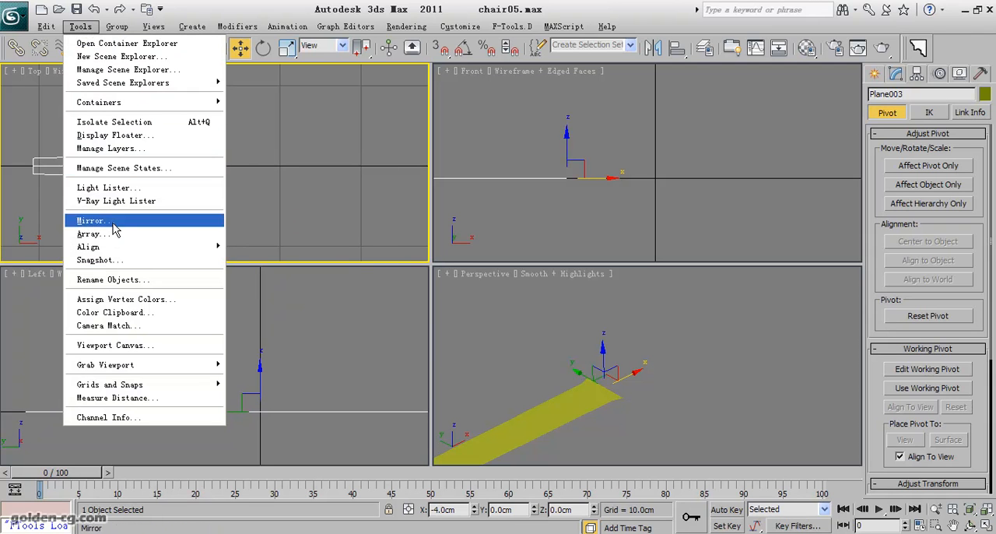
mouse_move(105, 247)
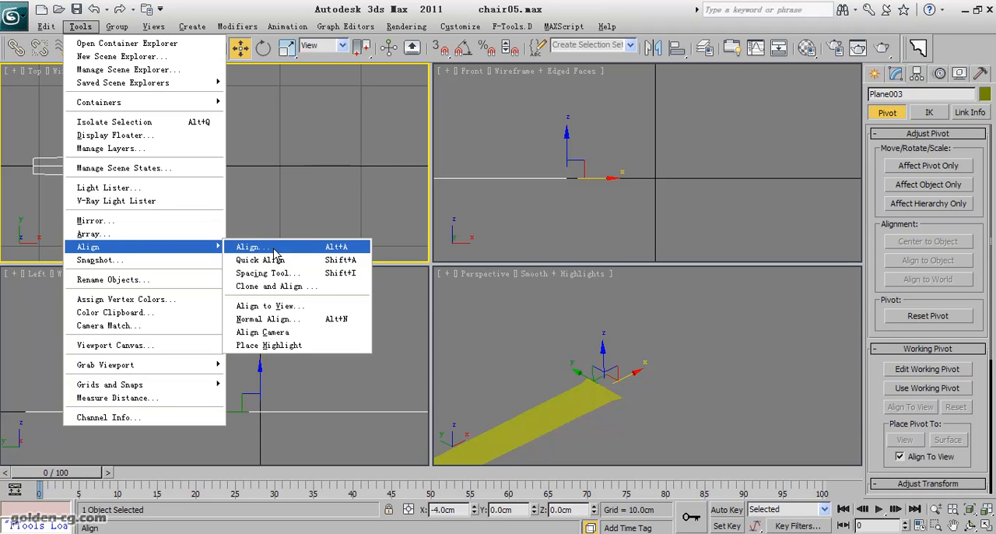
click(115, 238)
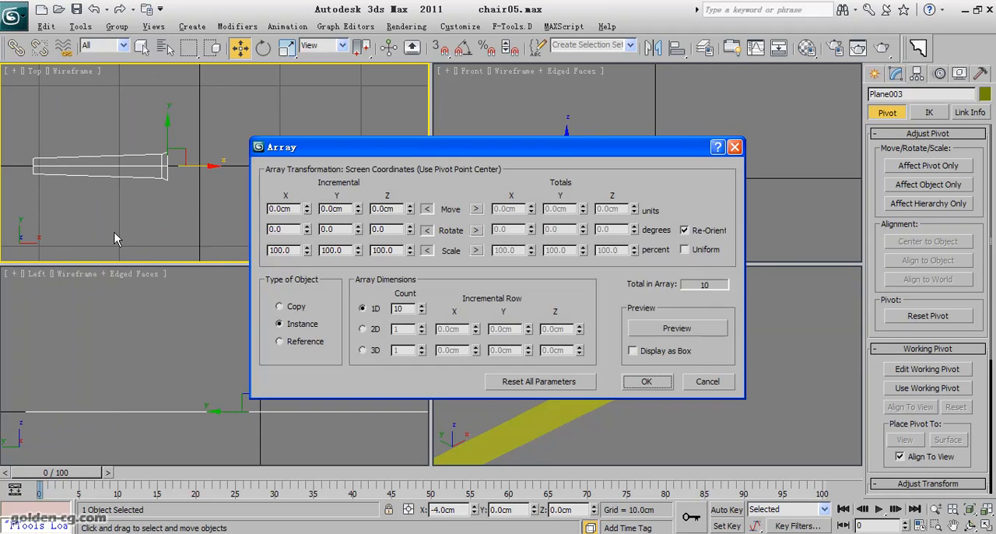
click(707, 382)
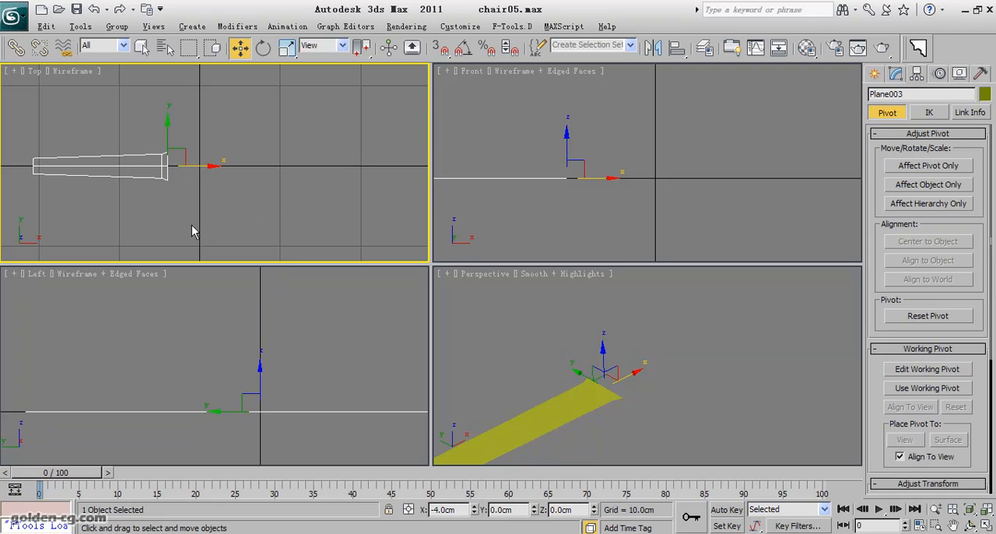
- Move only the plane's pivot to X 0 at the world origin, without moving the plane
scroll(212, 182, up, 2)
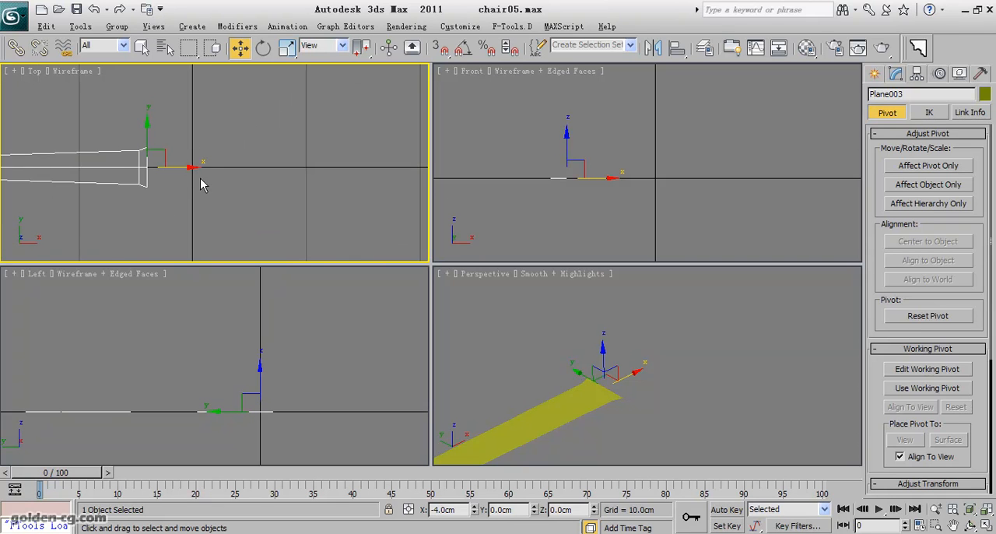
click(905, 168)
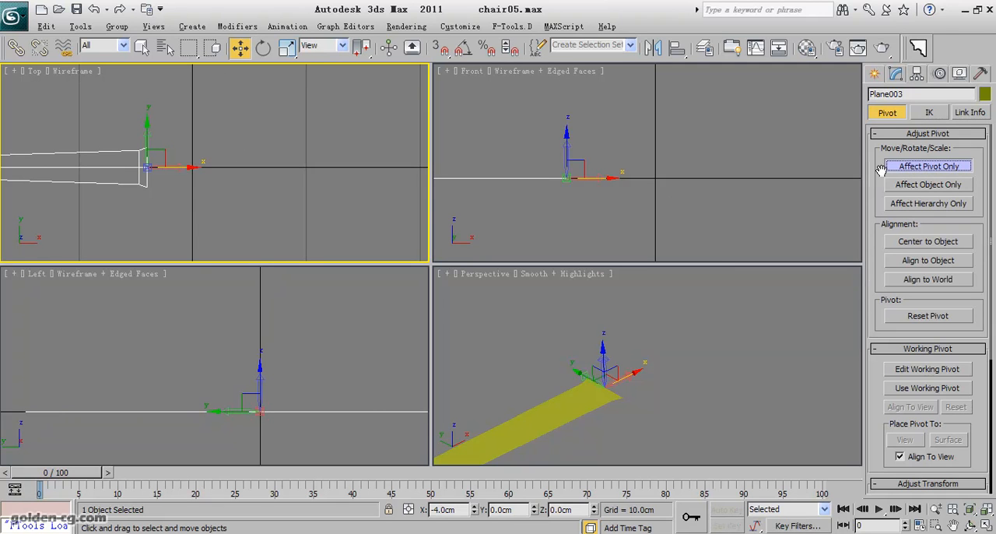
right_click(474, 513)
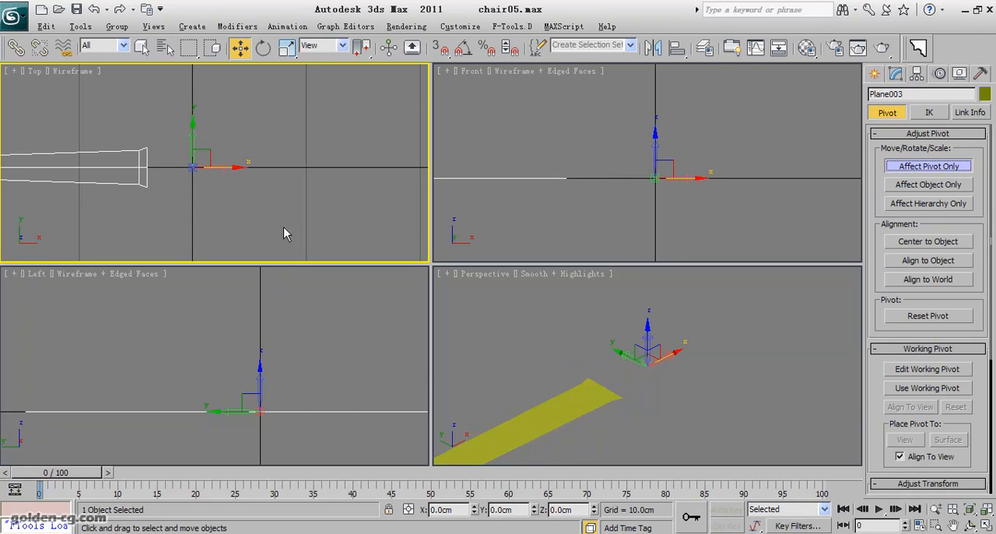
click(892, 166)
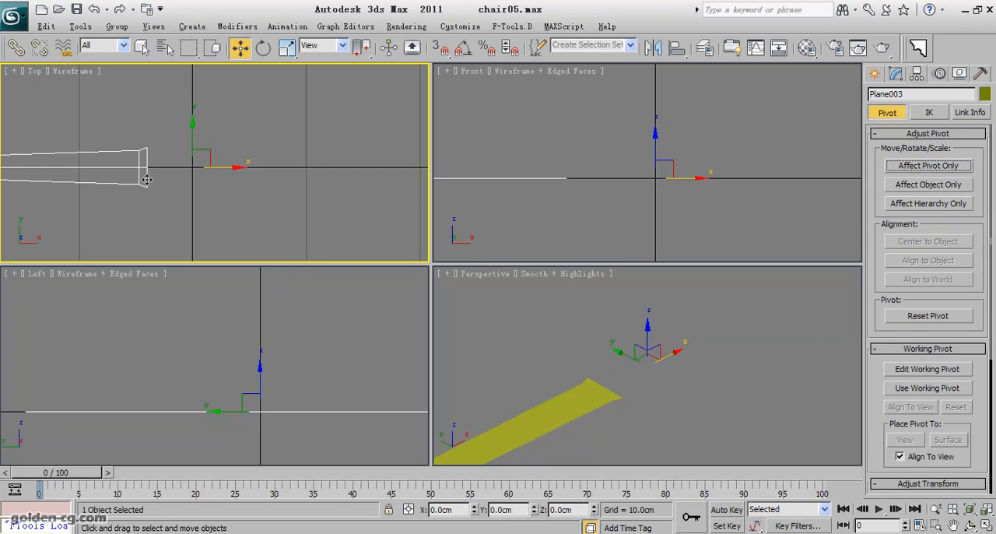
- Try rotating the plane about 4.7 degrees around Z about its offset pivot in the top view
middle_drag(148, 217, 255, 202)
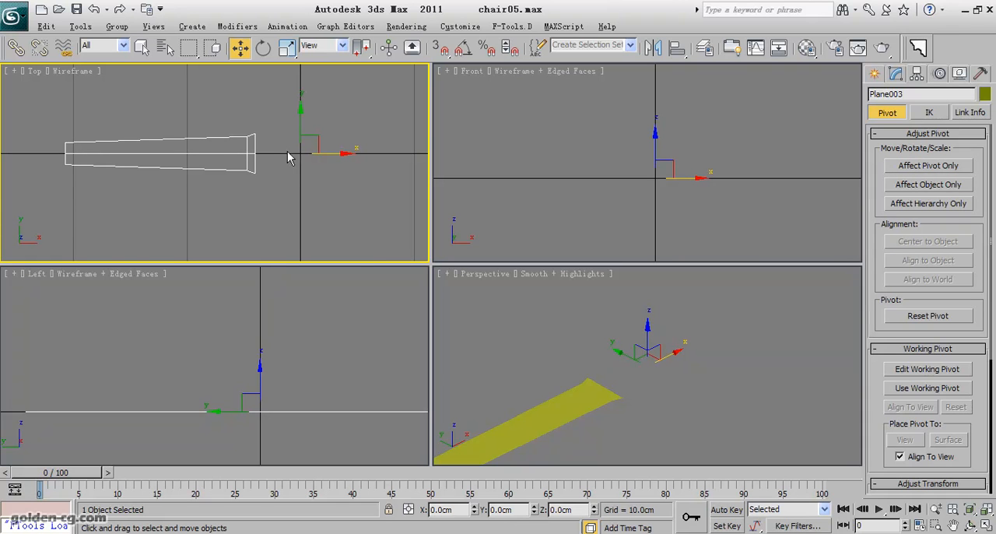
middle_drag(286, 194, 246, 194)
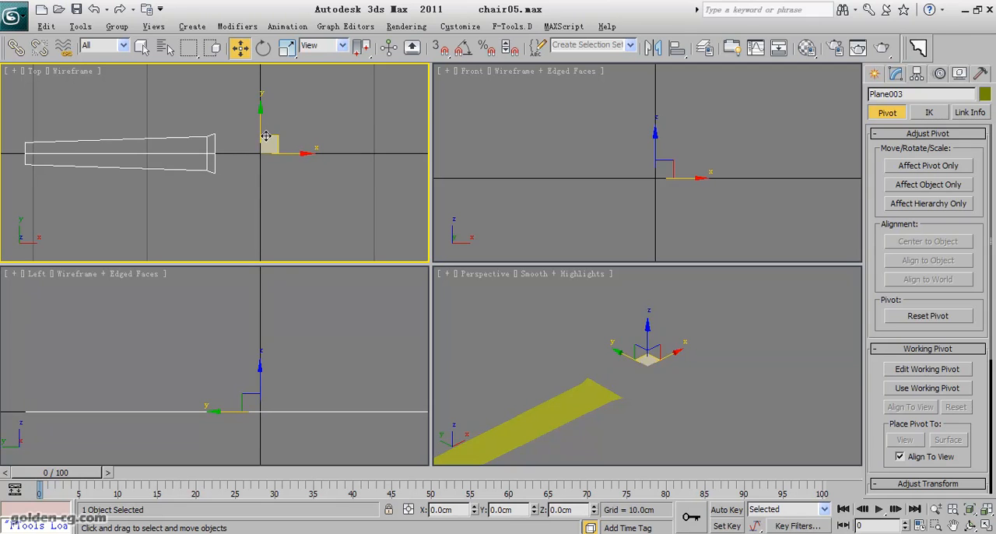
click(263, 47)
mouse_move(284, 102)
mouse_down()
mouse_move(329, 151)
mouse_move(369, 291)
mouse_move(285, 96)
mouse_up()
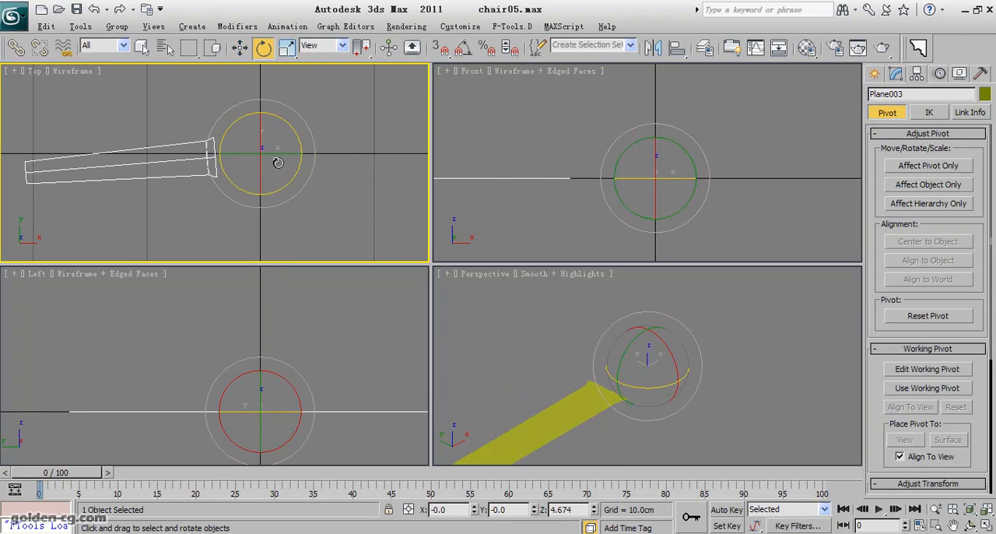
key(ctrl+z)
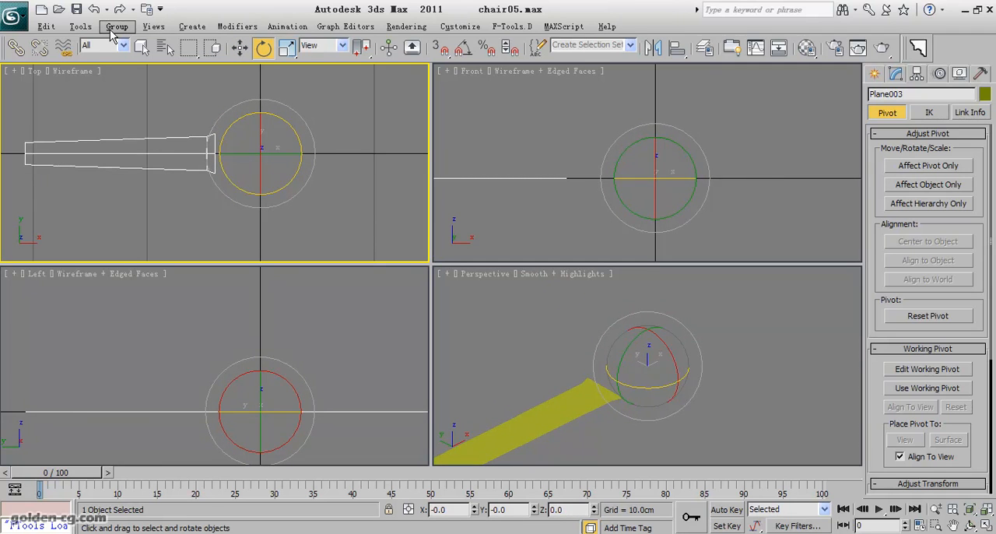
- Set up a 1D array of the plane with count 5 and 360 degrees total rotation around Z, and preview it
click(80, 26)
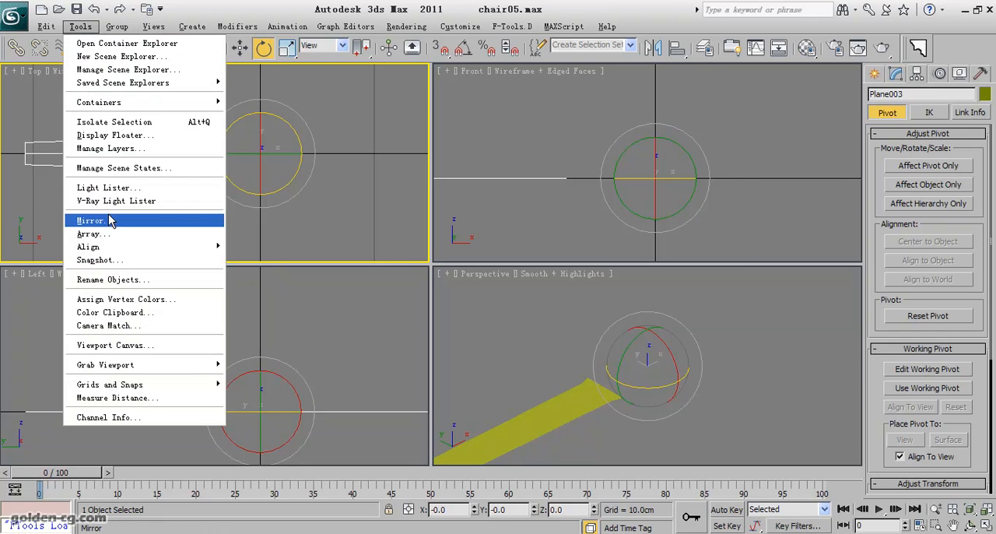
click(93, 233)
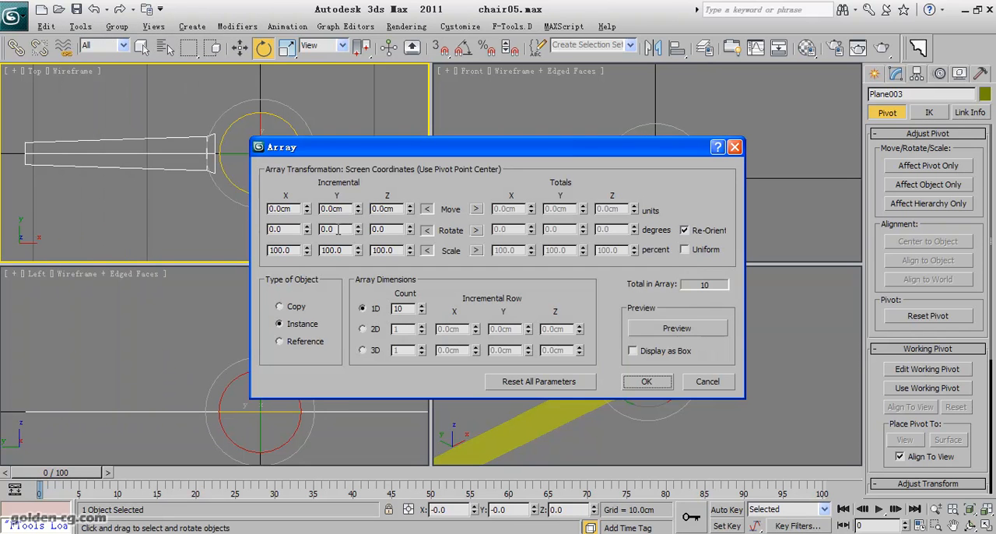
drag(408, 310, 365, 311)
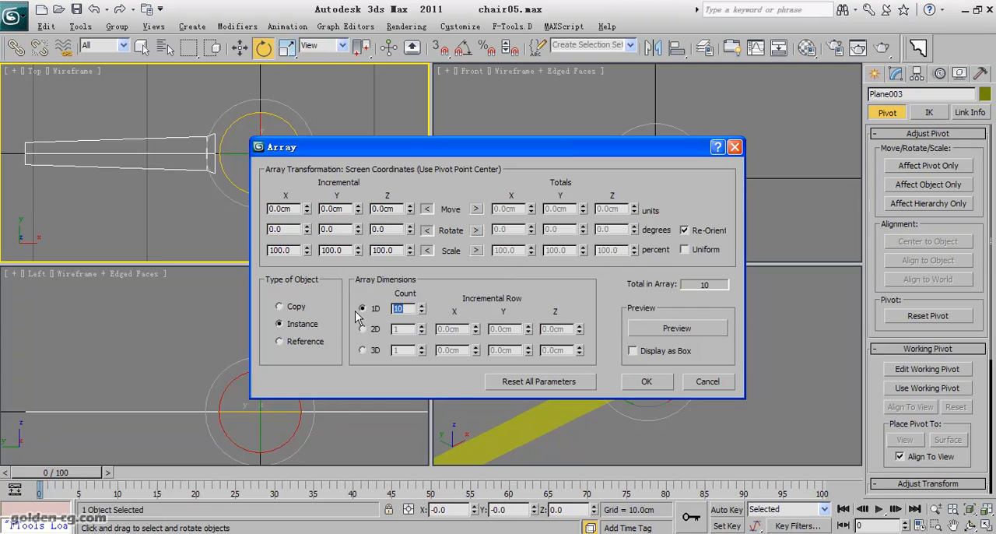
text(5)
click(476, 229)
drag(450, 154, 440, 220)
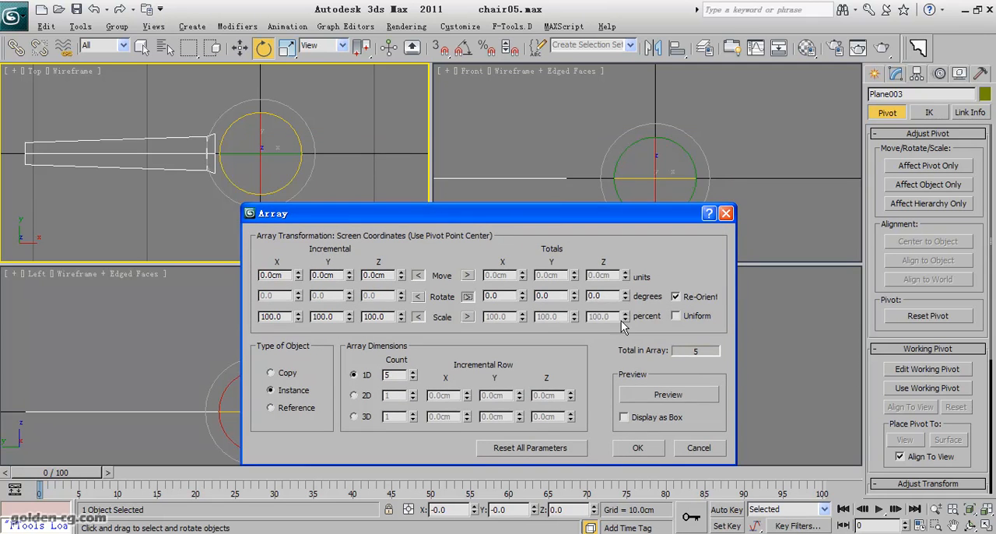
double_click(605, 295)
text(360)
key(Return)
click(643, 393)
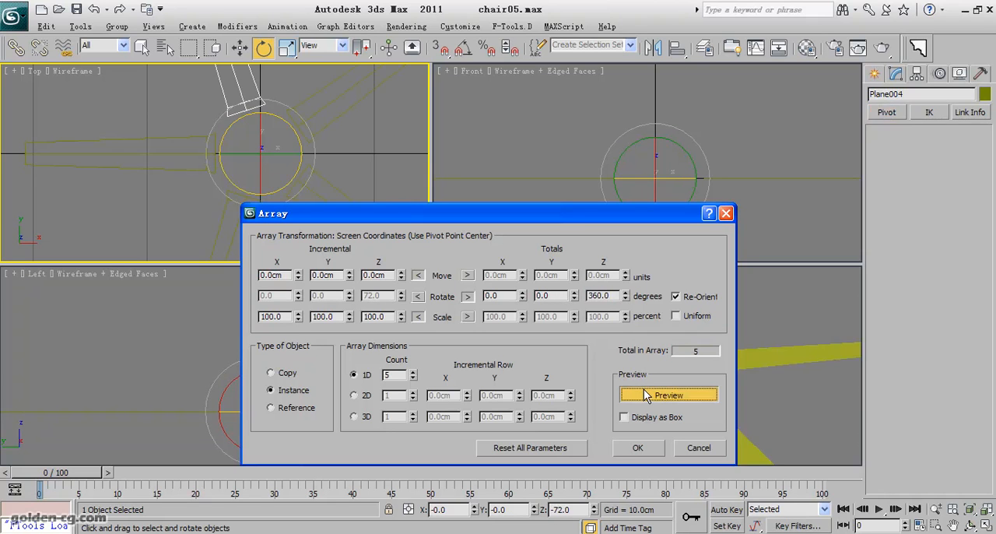
- Try a total Z rotation of 180 degrees in the array preview
click(245, 152)
double_click(605, 296)
text(180)
key(Return)
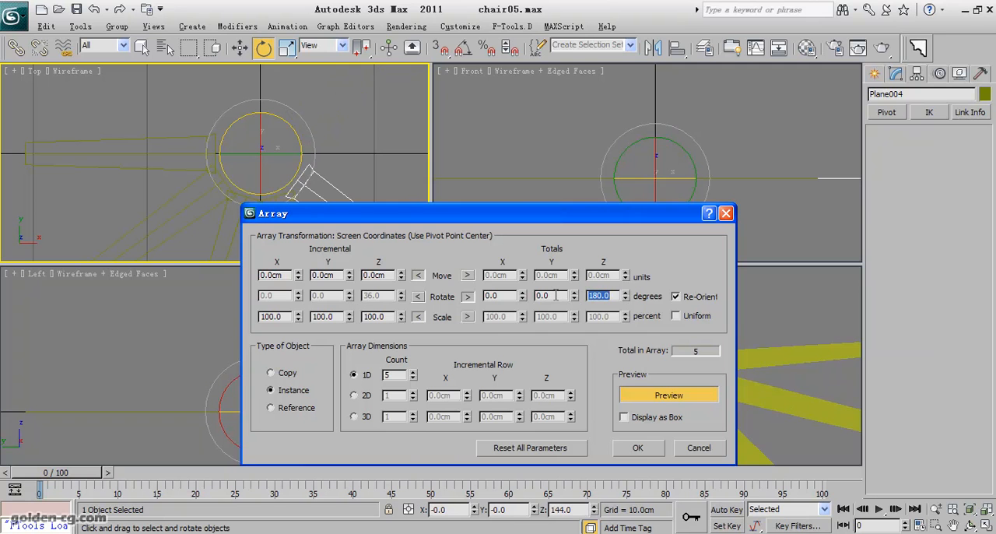
- Set the total Z rotation to 360 degrees and create the array of five instances
text(360)
key(Return)
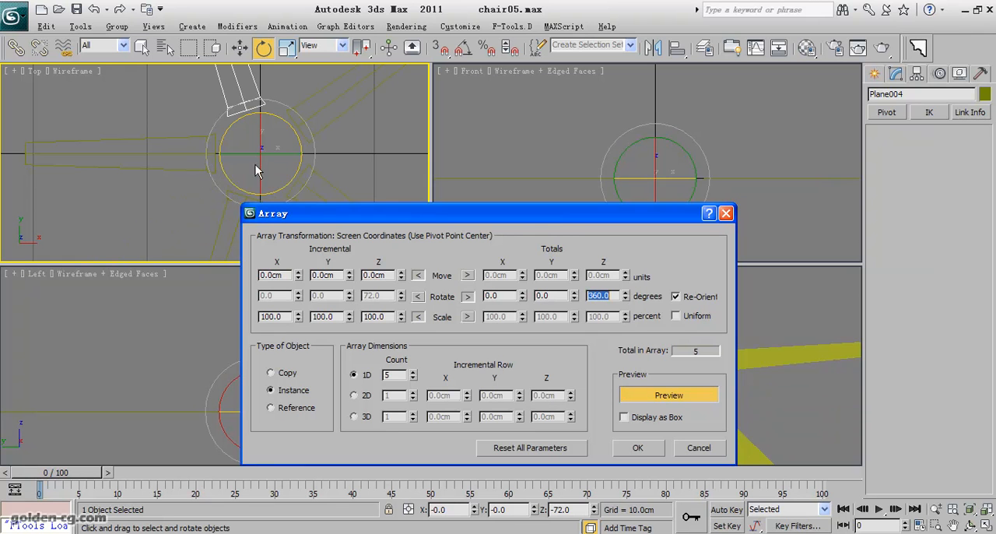
click(633, 451)
scroll(266, 178, down, 5)
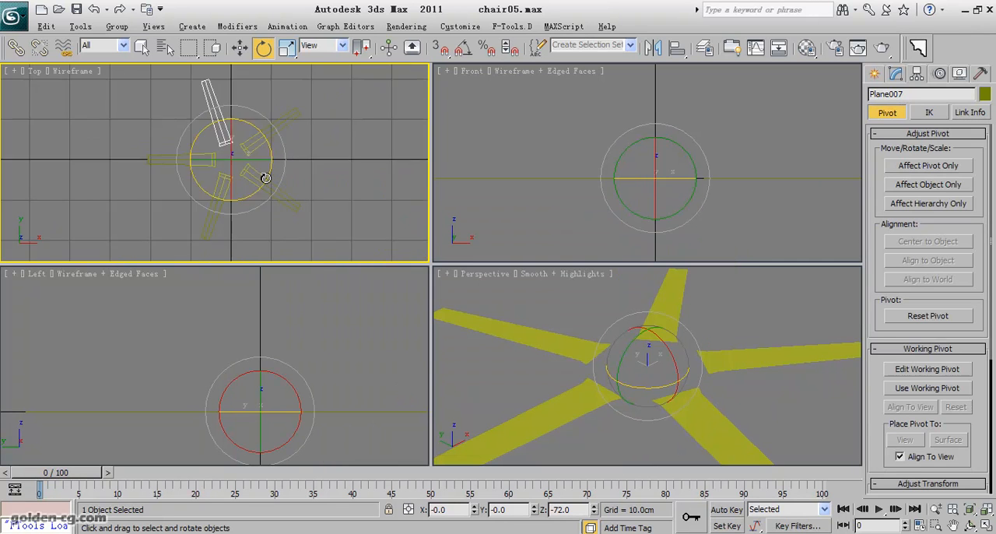
- Select all five arrayed planes, change their object color to green, and deselect them
drag(358, 117, 169, 226)
click(985, 94)
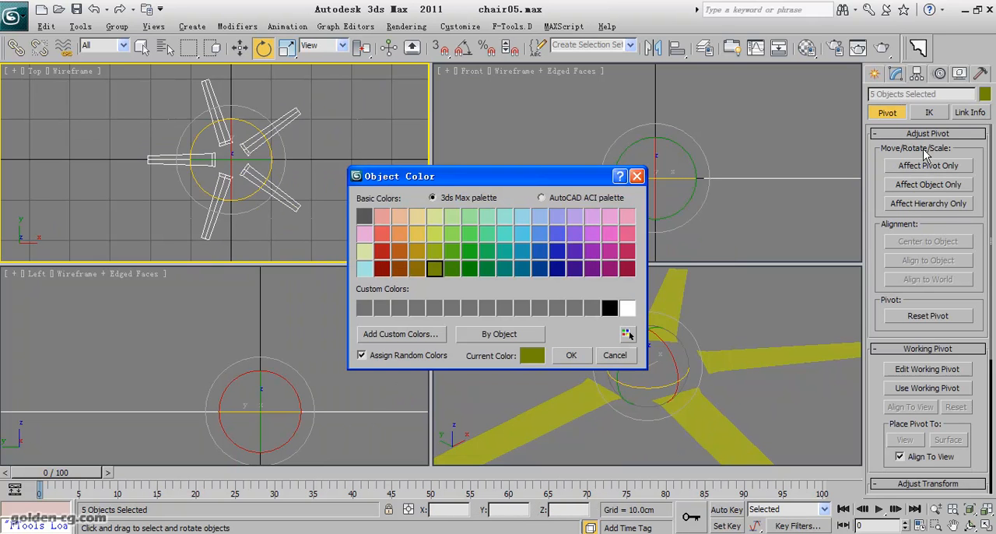
click(486, 251)
click(572, 355)
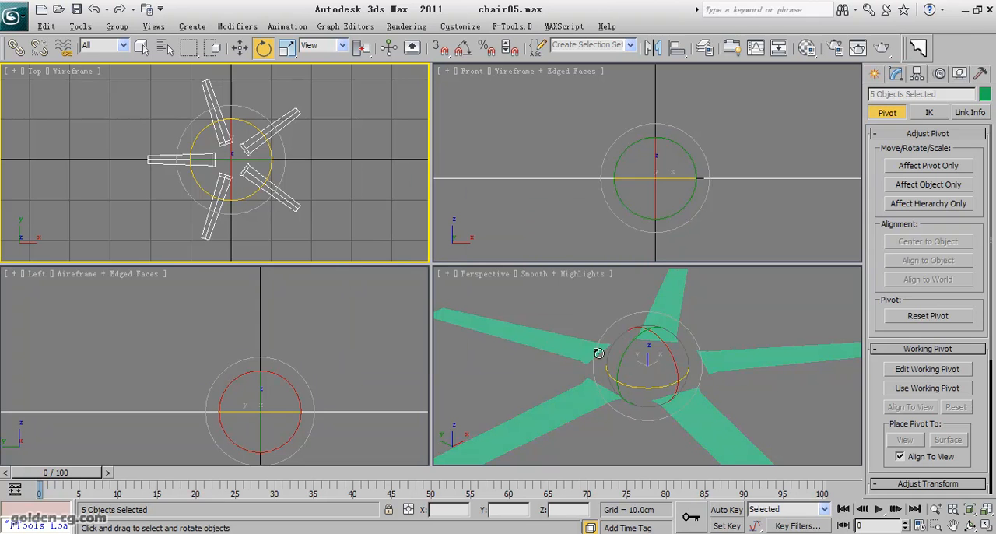
click(327, 191)
scroll(313, 185, up, 3)
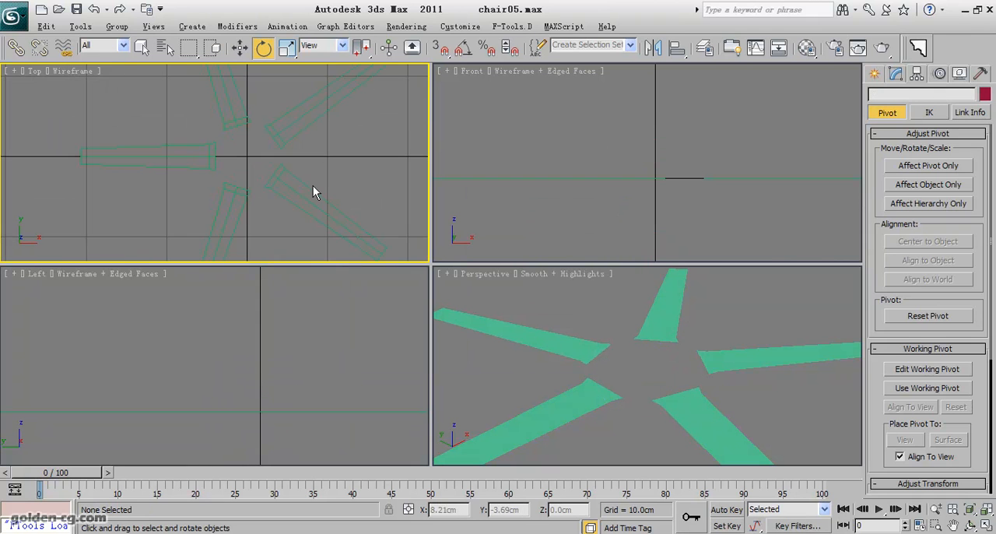
- Undo the instanced array of the plane
click(205, 169)
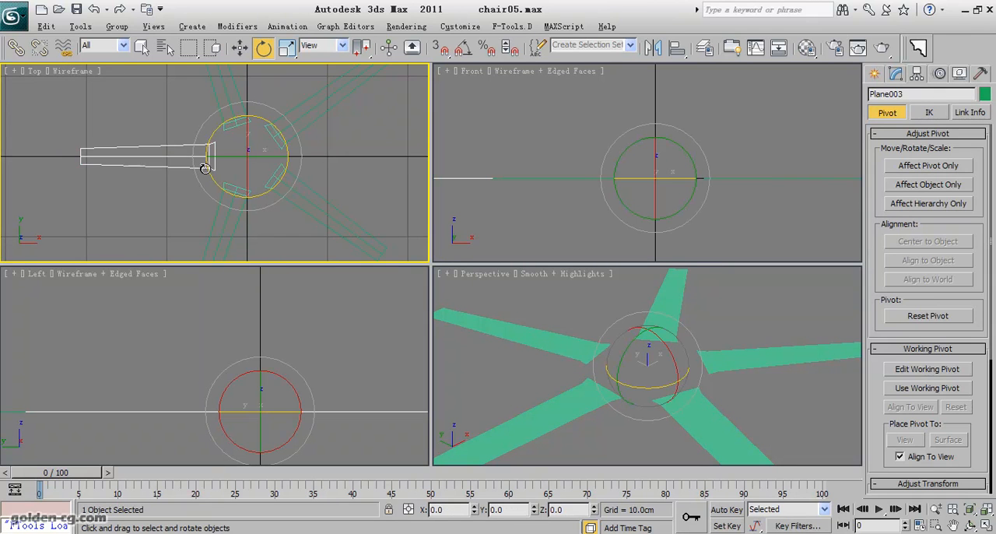
click(897, 74)
click(337, 149)
key(ctrl+a)
key(ctrl+z)
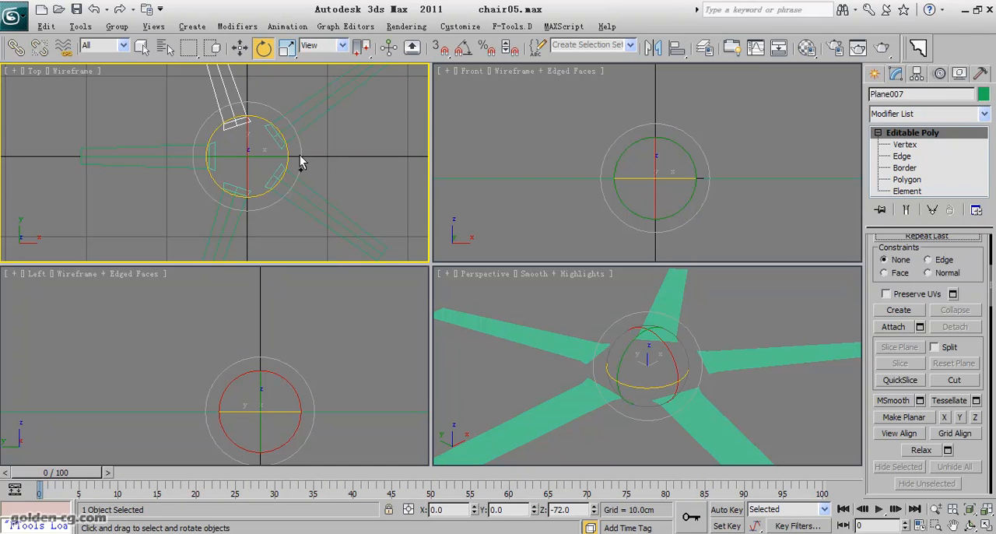
key(ctrl+z)
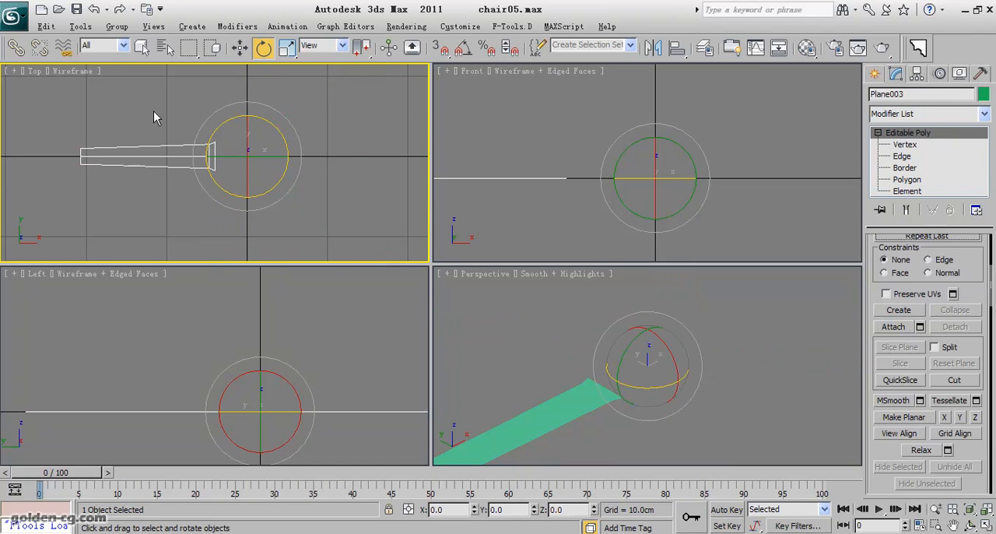
- Array the plane as five copies instead of instances, keeping the 360-degree total rotation around Z
click(80, 26)
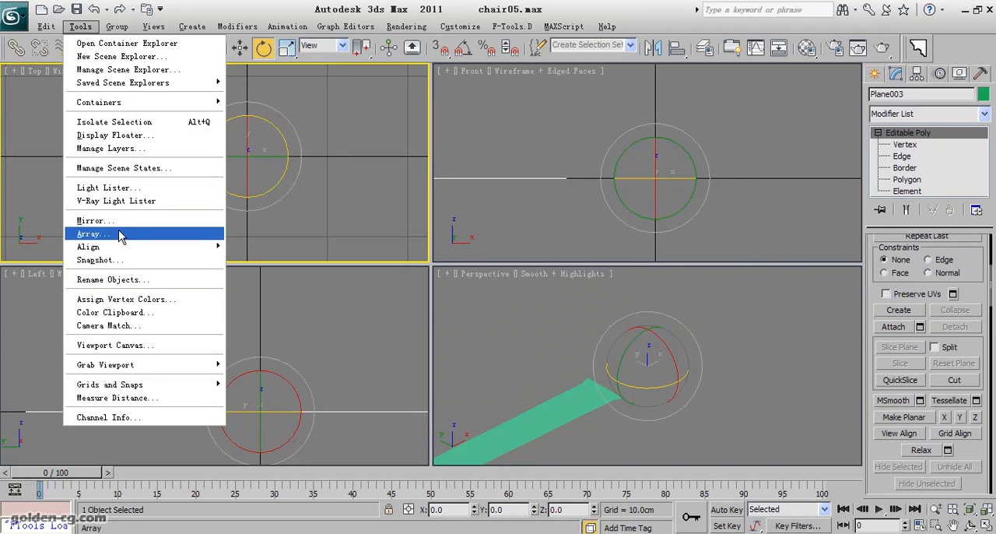
click(93, 233)
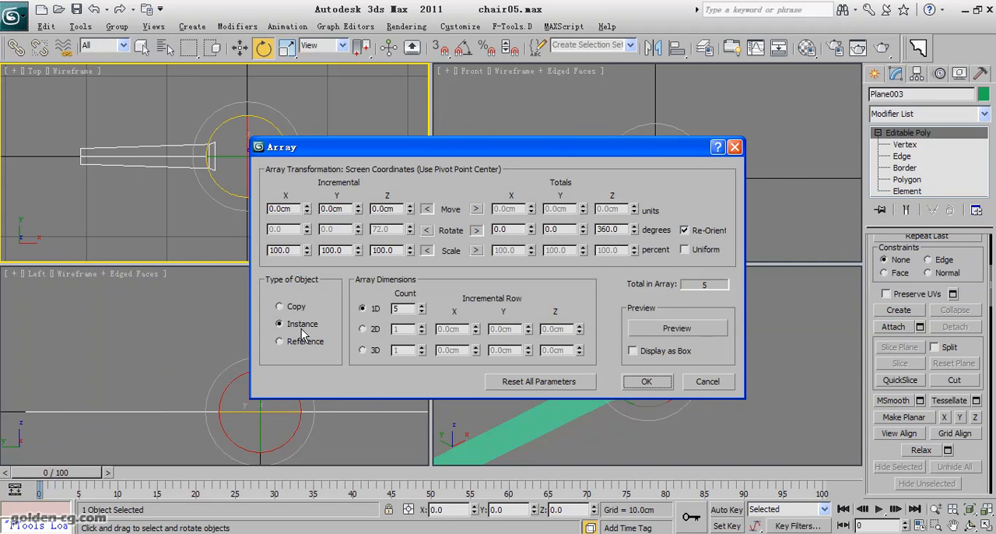
click(280, 308)
click(647, 381)
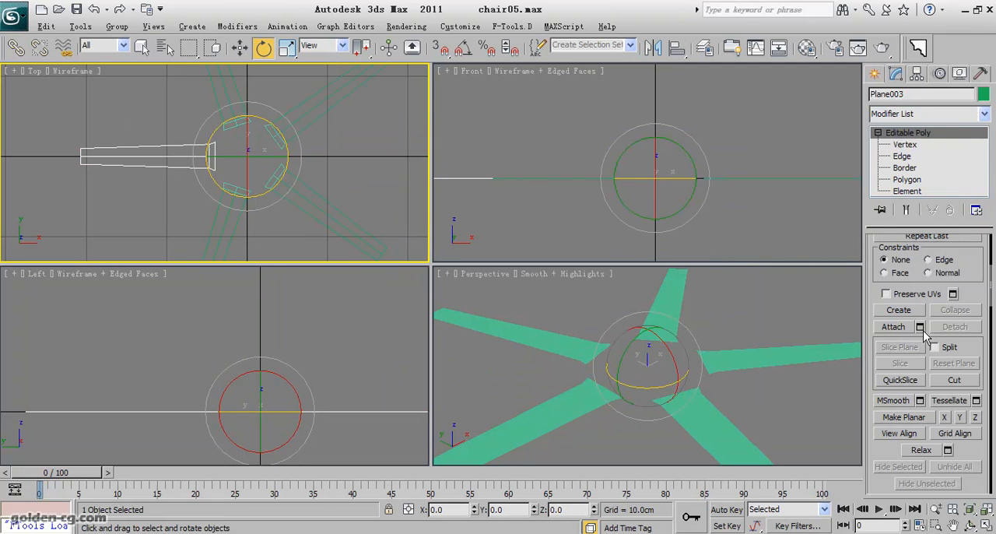
- Attach the four arrayed copies to the original plane as one Editable Poly
click(895, 327)
click(234, 214)
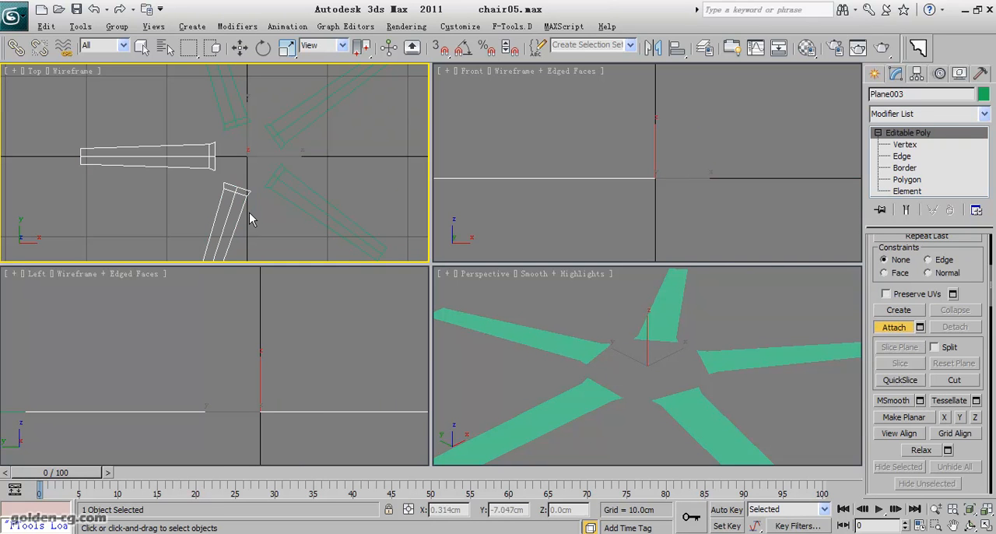
click(281, 198)
click(281, 142)
click(245, 119)
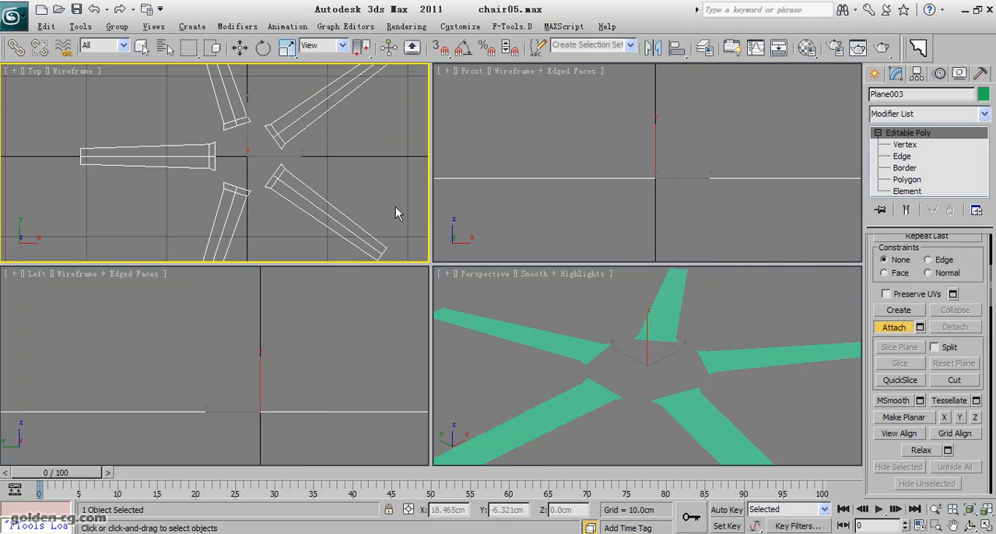
- Select the inner end edges of all five legs at Edge level in the maximized top view
click(915, 157)
scroll(280, 159, up, 4)
middle_drag(303, 161, 290, 167)
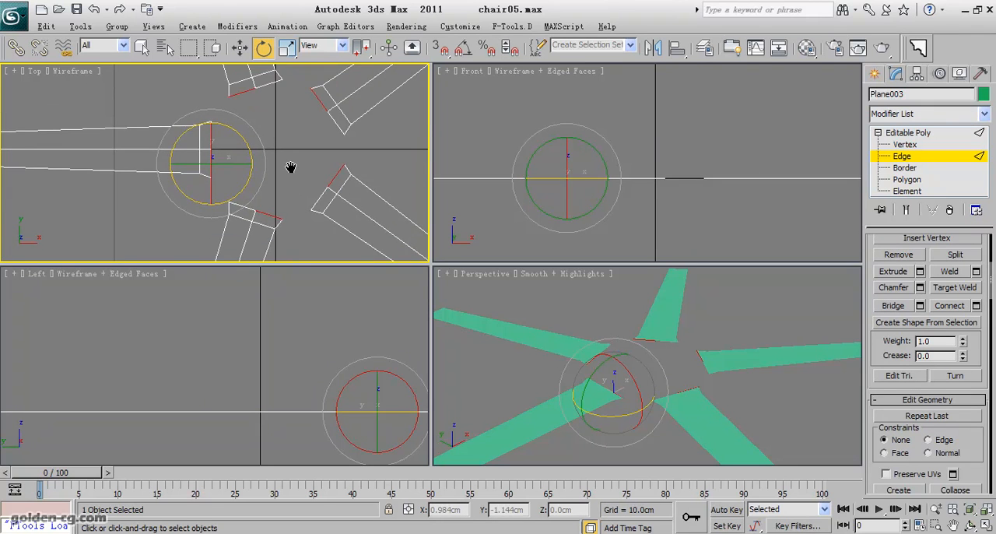
key(alt+w)
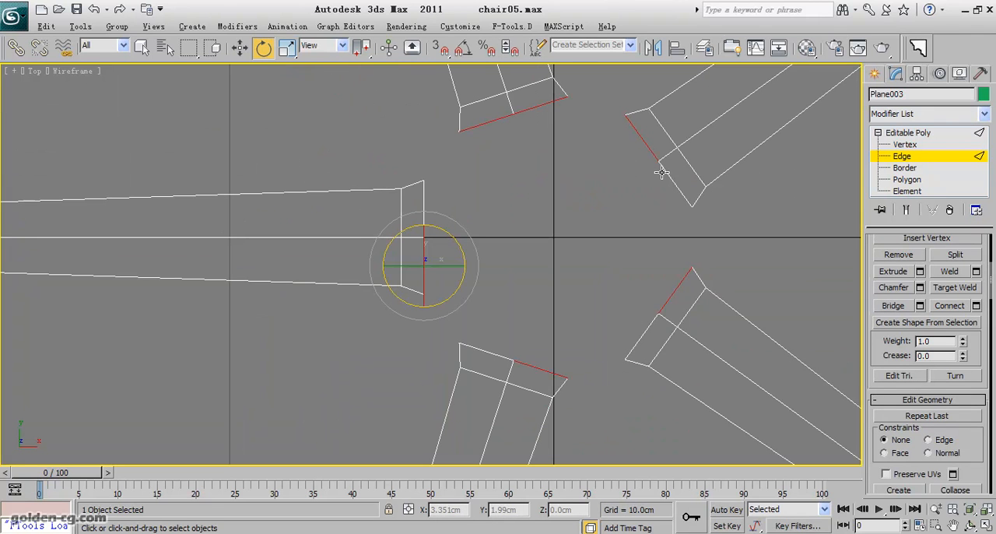
ctrl+click(635, 347)
ctrl+click(490, 352)
- Extrude the selected inner edges by scaling copies of them inward around the transform coordinate center
click(288, 47)
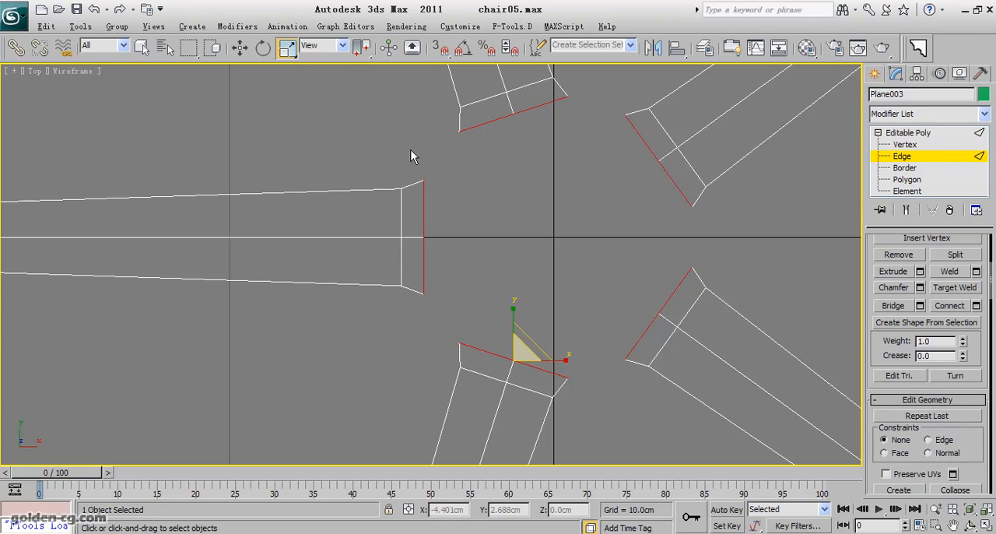
drag(356, 53, 362, 101)
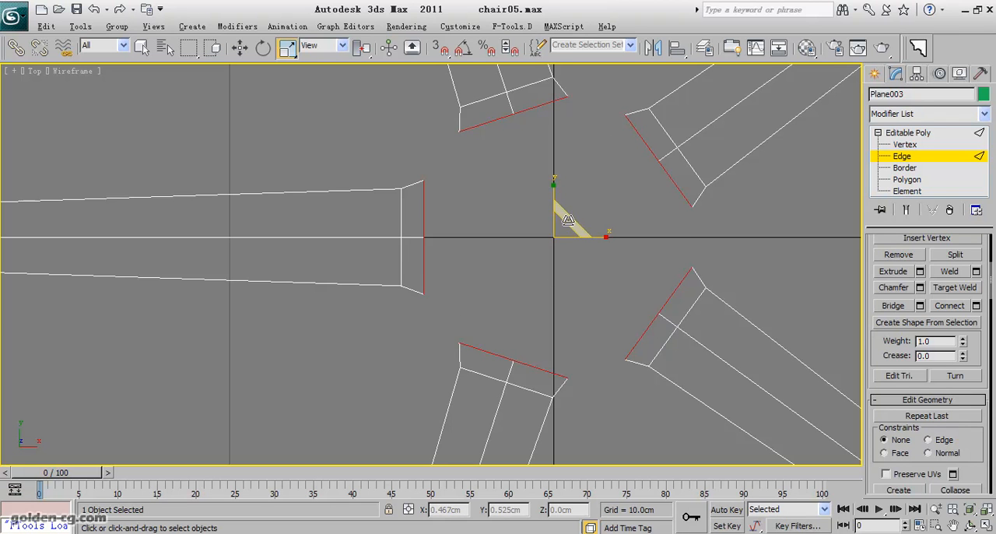
drag(569, 221, 566, 244)
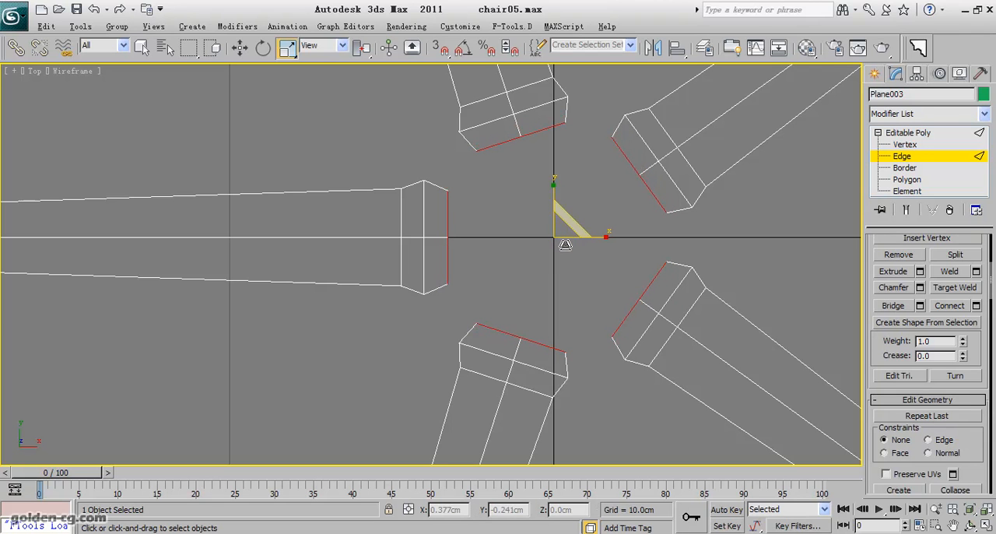
- Weld the facing inner corner vertices of the leg along negative X and the adjacent upper leg with a 3.458 cm threshold
click(905, 145)
click(450, 190)
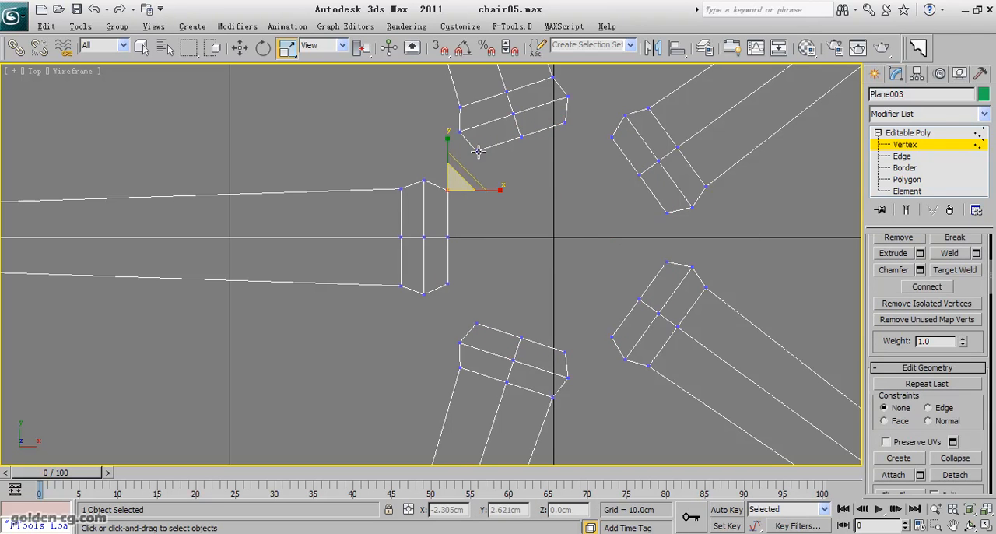
ctrl+click(477, 151)
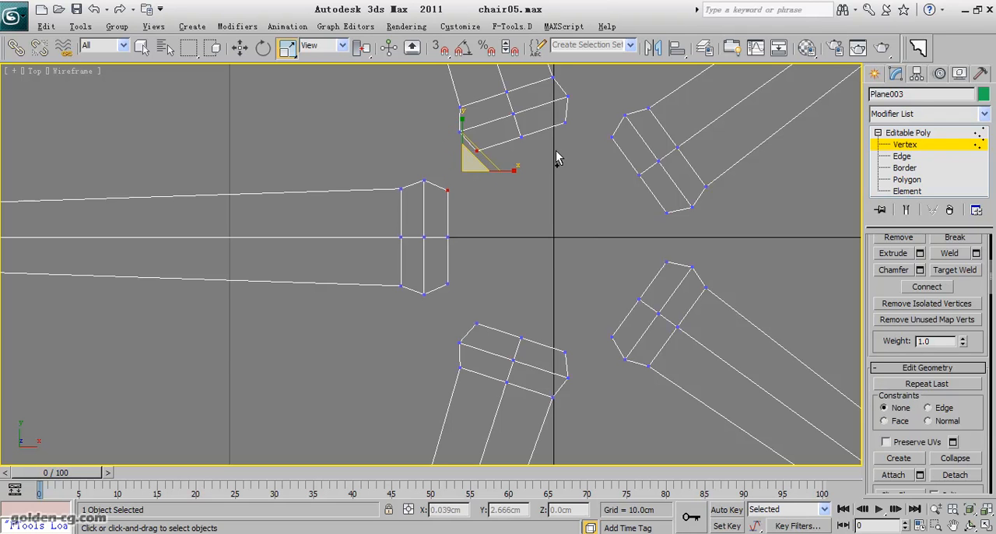
scroll(895, 284, up, 2)
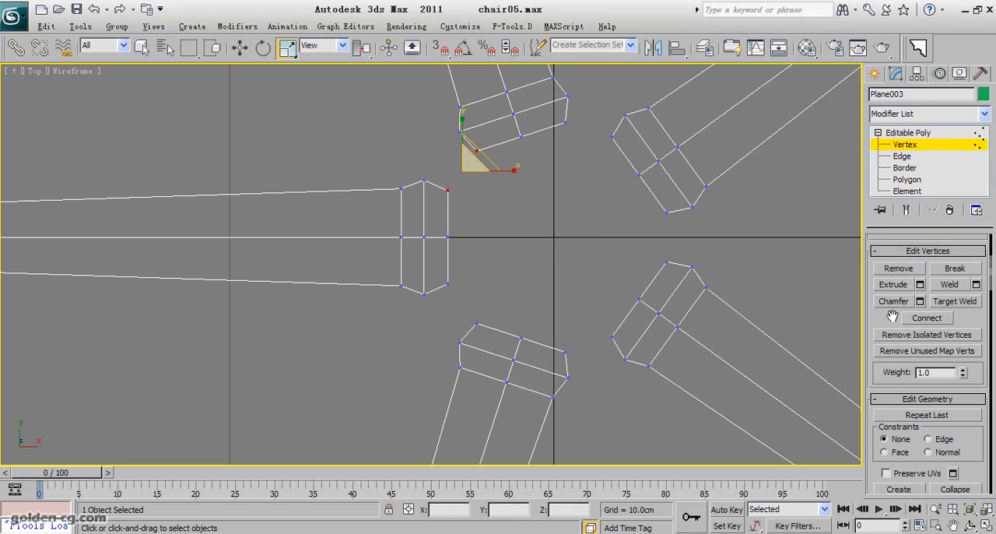
click(976, 285)
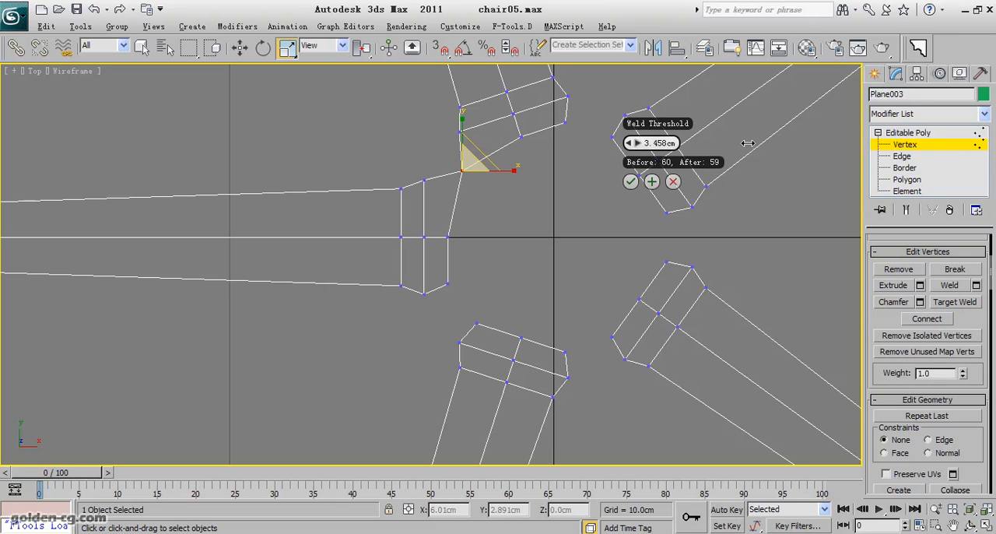
click(652, 182)
- Weld the remaining four pairs of facing inner corner vertices between neighboring legs
drag(559, 117, 617, 149)
click(778, 141)
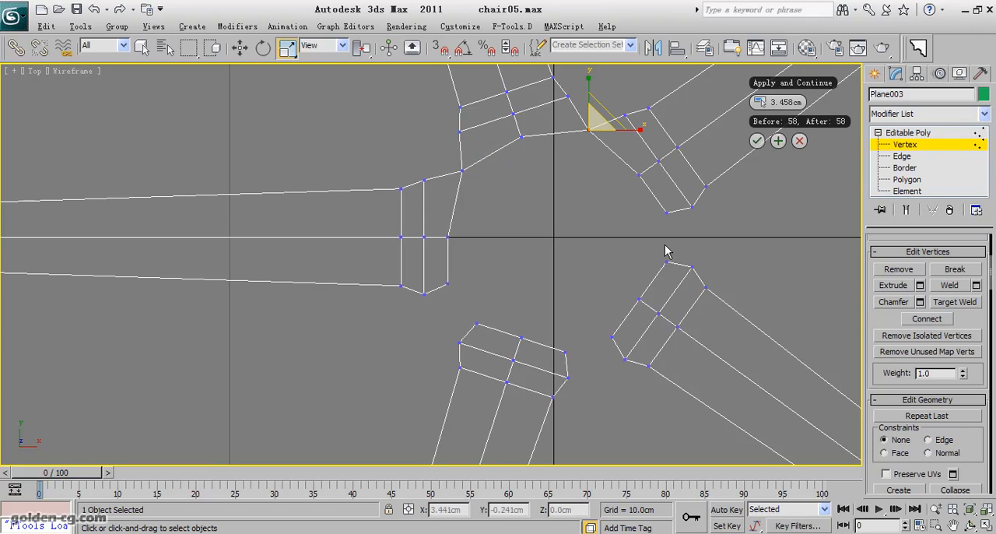
drag(672, 216, 661, 272)
click(789, 248)
drag(627, 321, 552, 356)
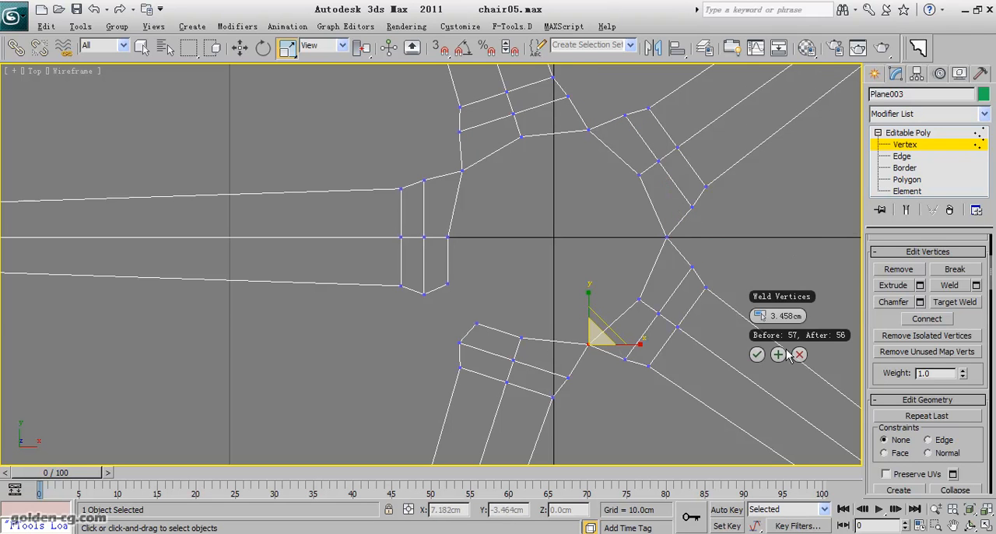
click(779, 354)
drag(494, 260, 442, 332)
click(651, 313)
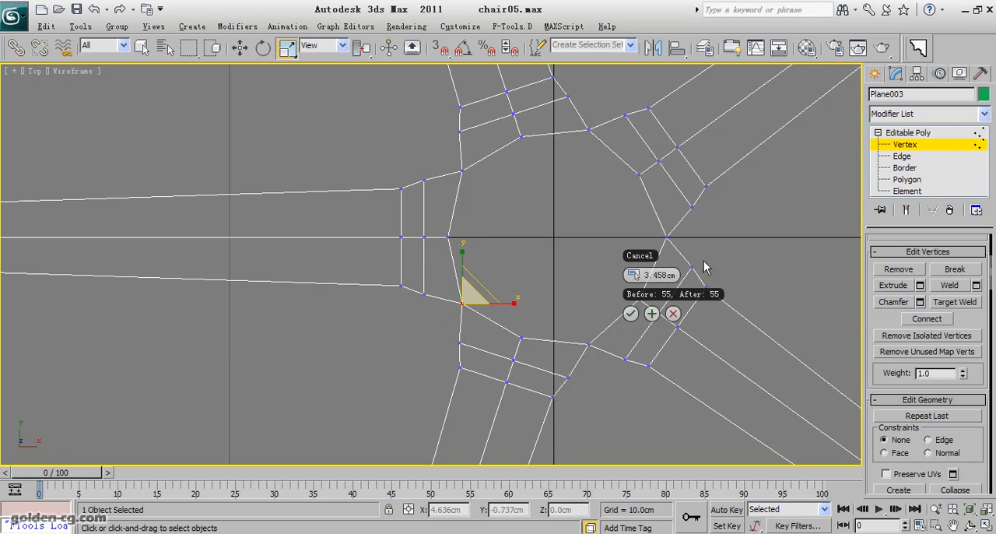
- Weld the next outer pair of facing vertices between the two legs on either side of the positive X axis
drag(690, 217, 691, 217)
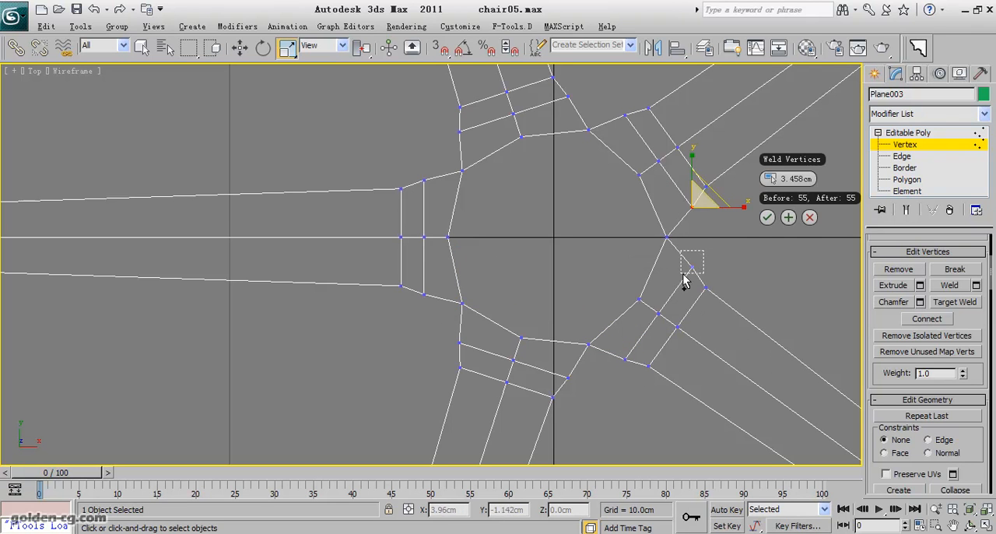
ctrl+drag(686, 270, 686, 271)
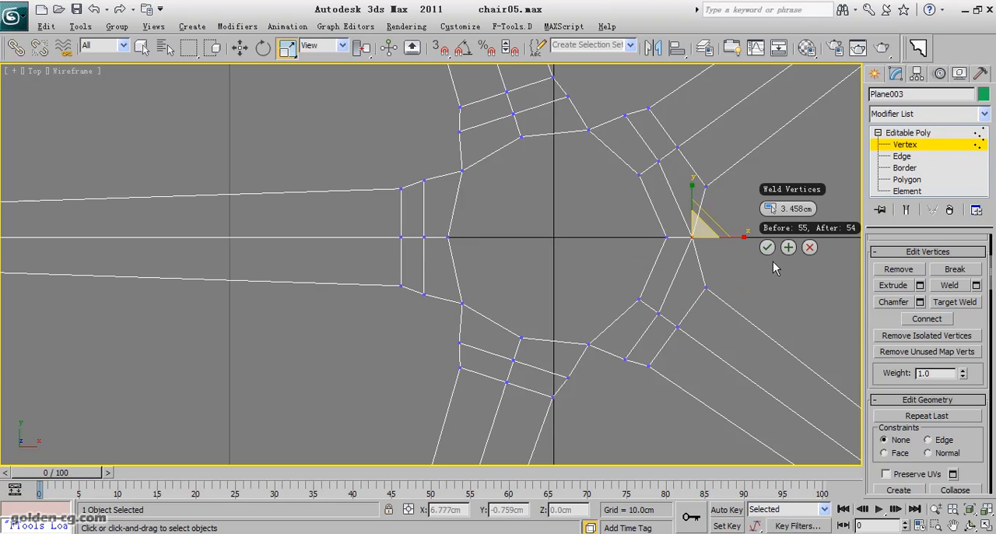
click(788, 248)
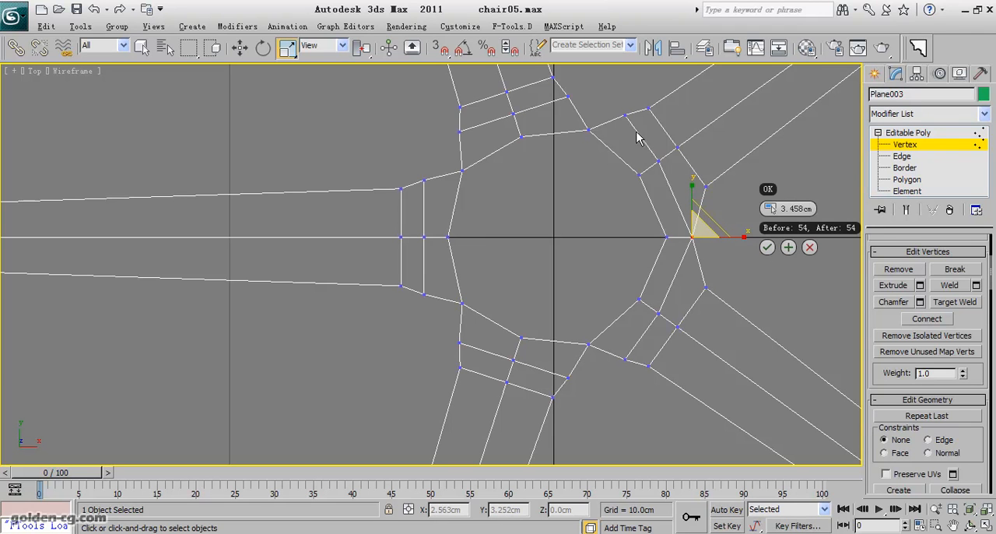
- Weld the remaining four outer pairs of facing vertices between neighboring legs with the 3.458 cm threshold
click(628, 117)
ctrl+drag(567, 101, 565, 103)
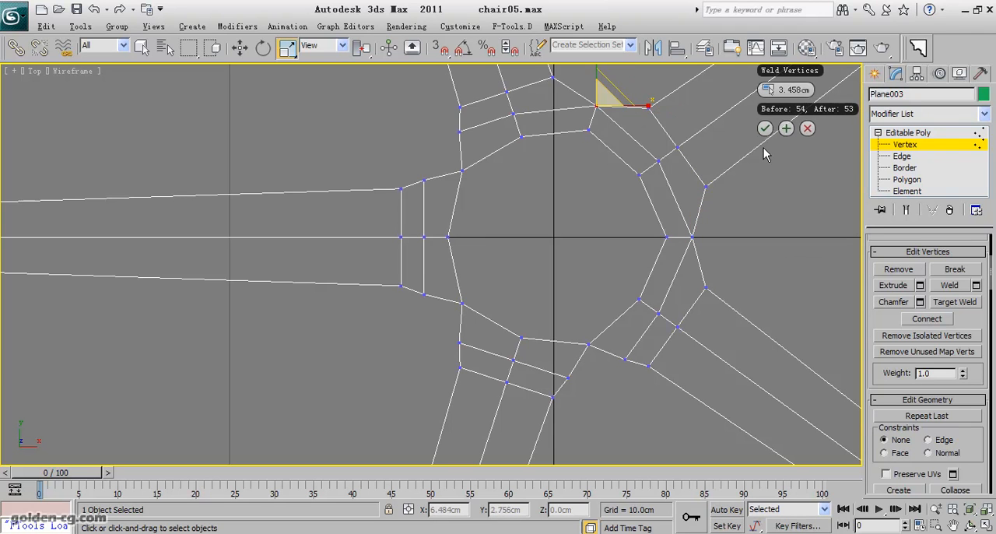
drag(464, 119, 421, 193)
click(631, 166)
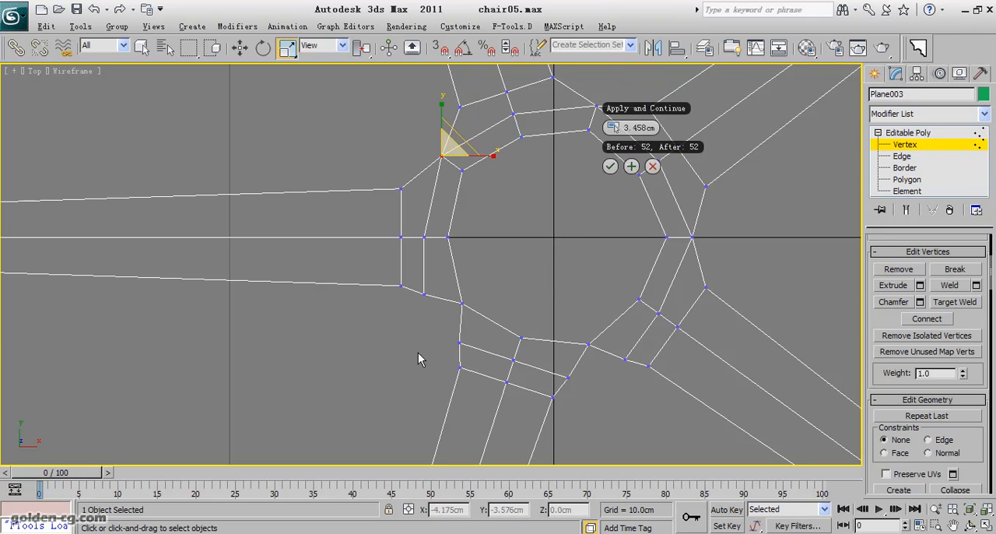
click(426, 295)
ctrl+drag(443, 327, 466, 353)
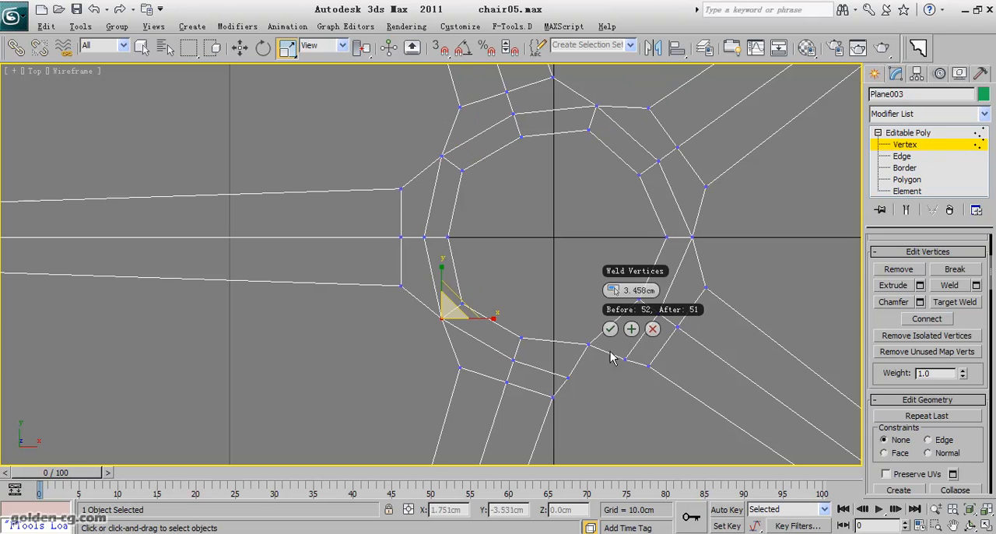
click(631, 330)
drag(636, 351, 560, 386)
click(786, 379)
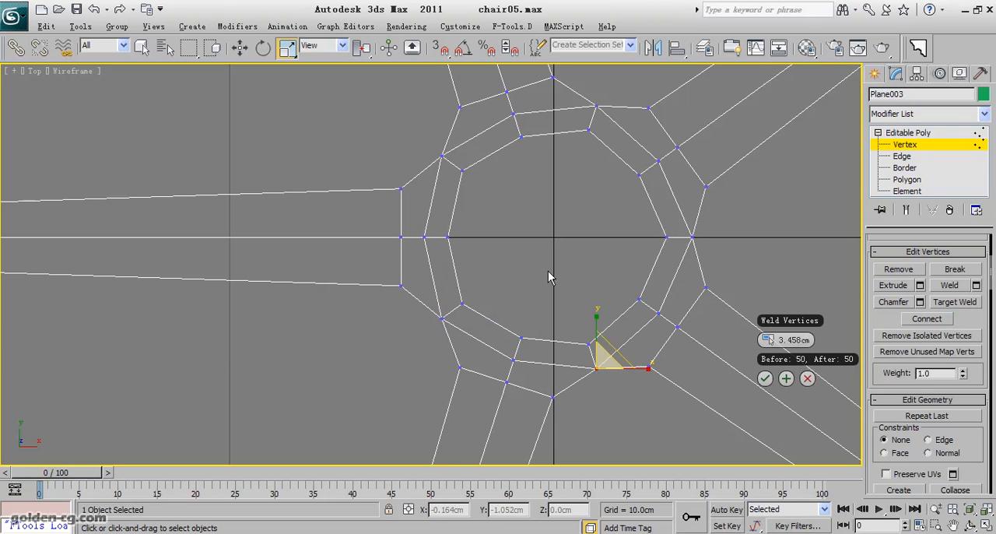
- Extrude the hub's inner border inward by scaling a copy of it to about 57% in X and Y
click(923, 169)
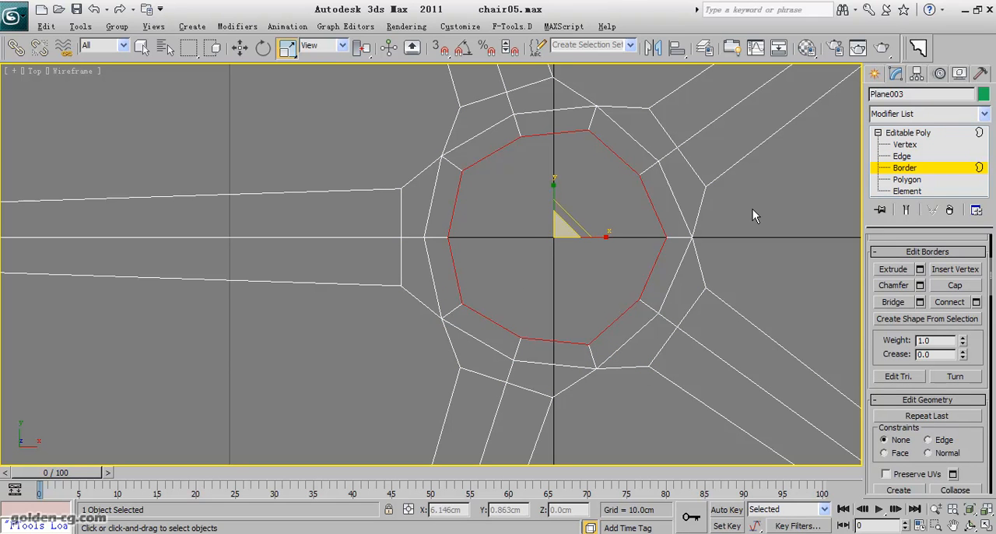
click(654, 228)
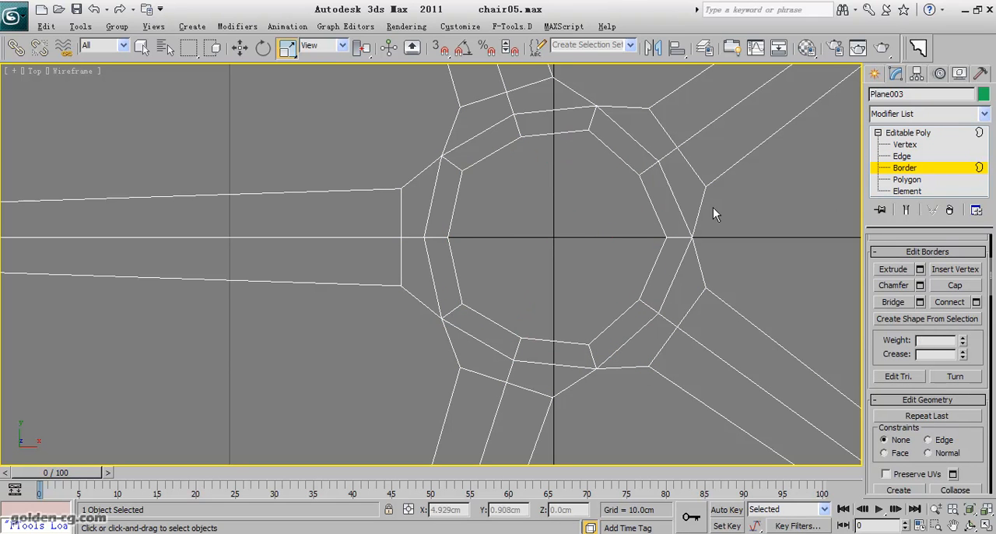
click(647, 201)
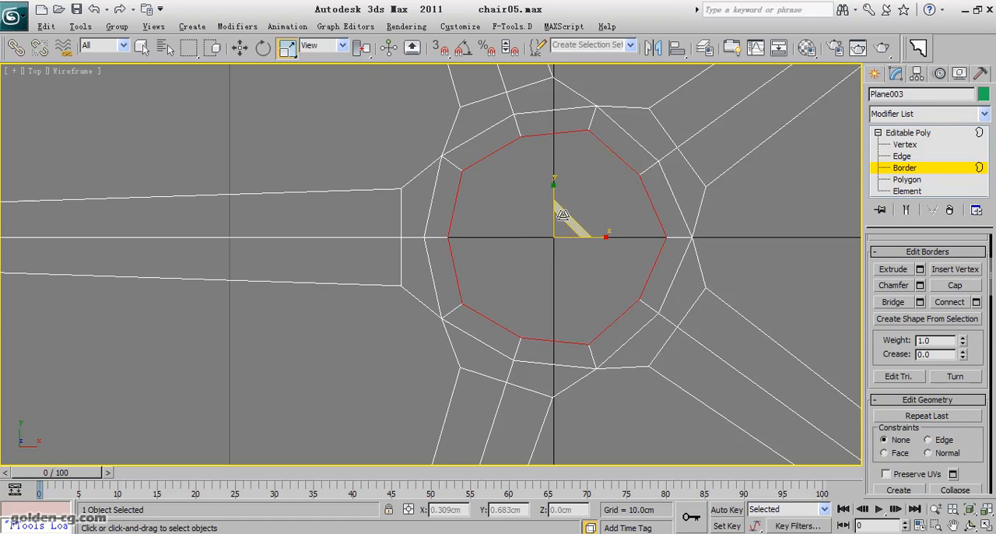
drag(563, 216, 518, 253)
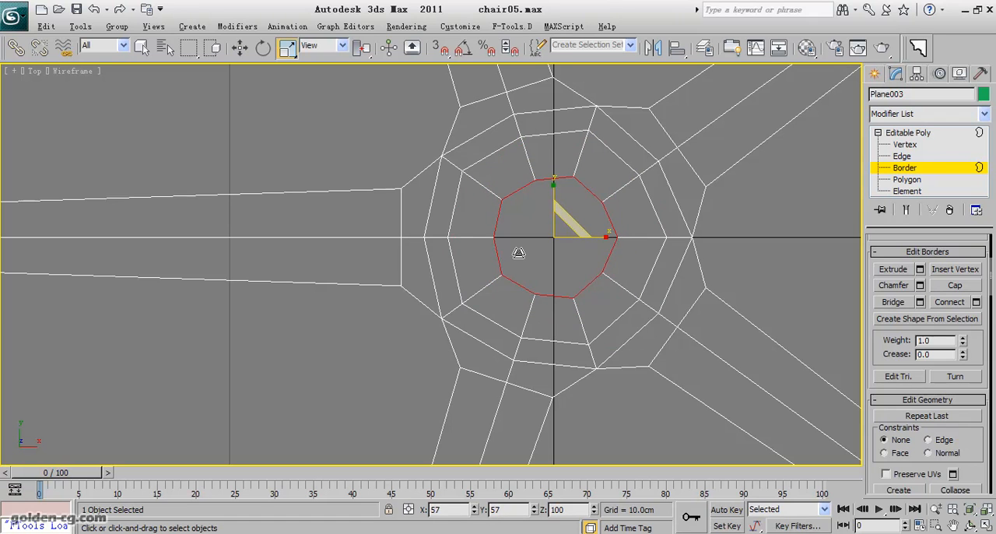
drag(567, 223, 516, 283)
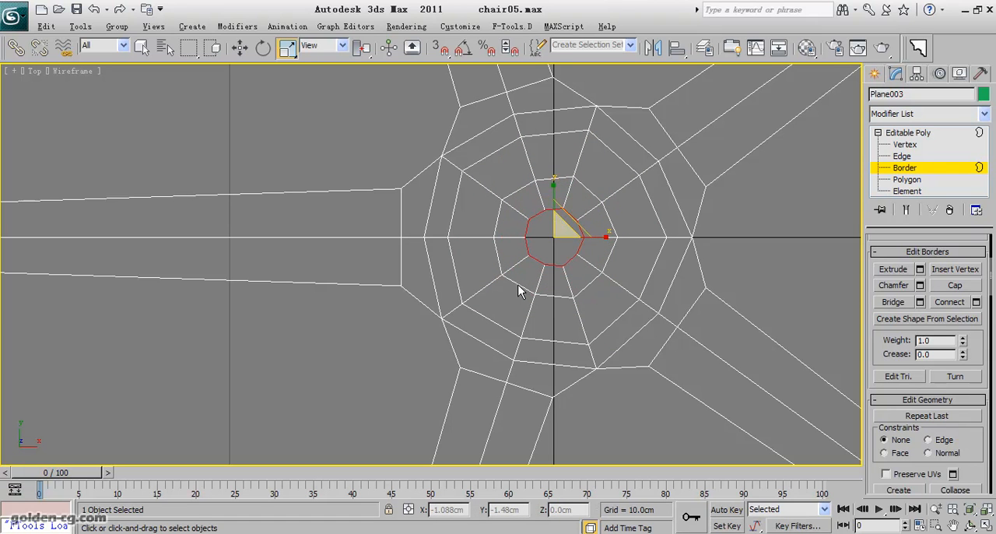
key(ctrl+z)
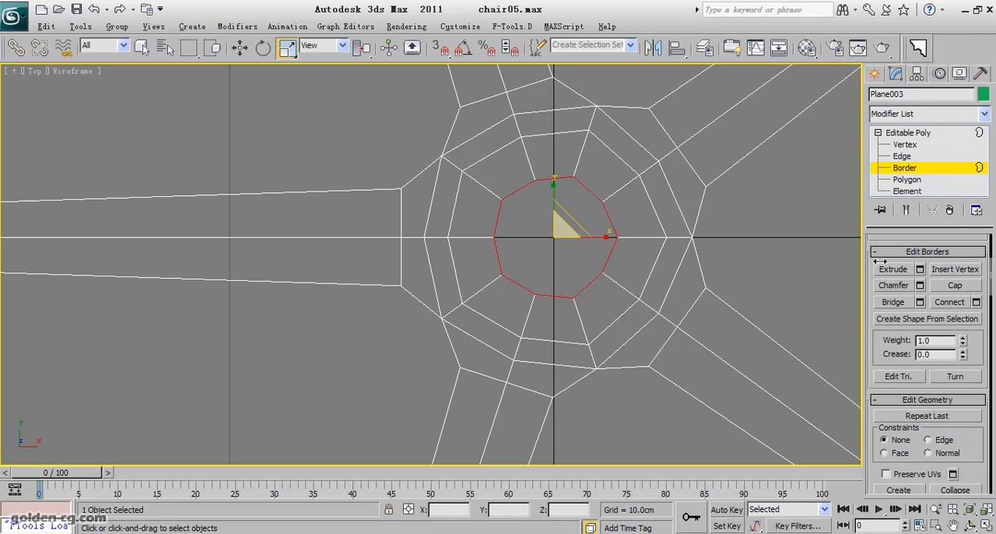
- Show the base in the four-viewport layout and compare it with the pink office chair reference picture
click(914, 135)
click(792, 232)
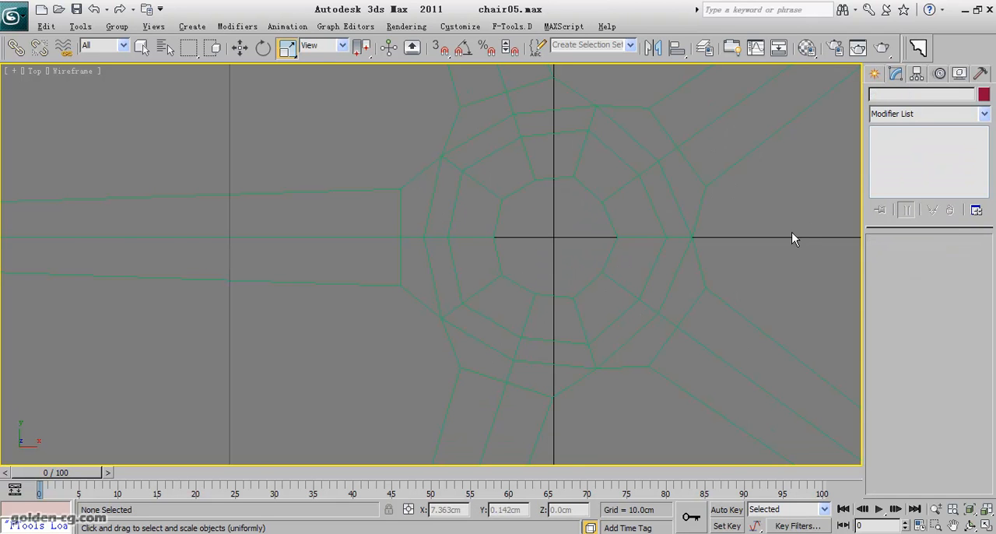
key(alt+w)
click(690, 374)
scroll(690, 374, down, 3)
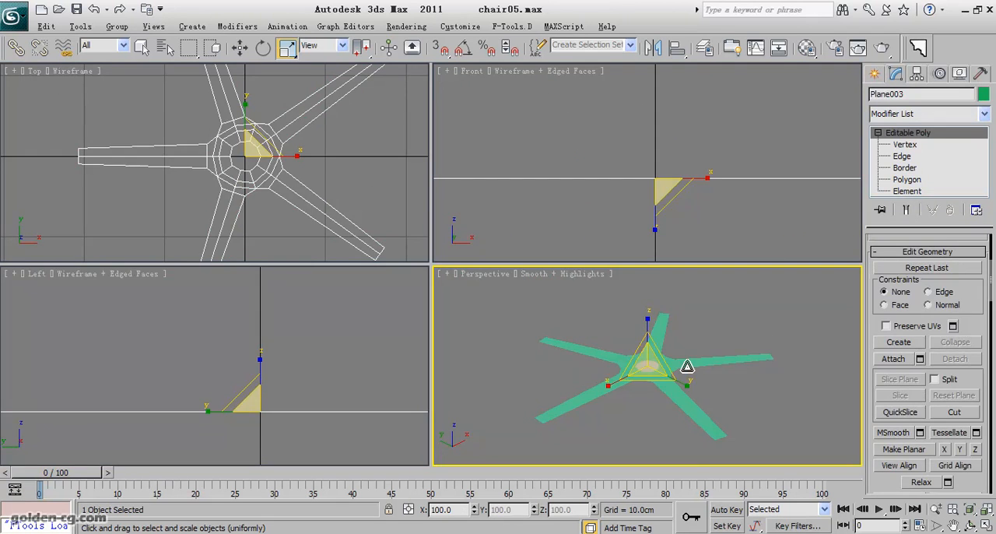
key(alt+Tab)
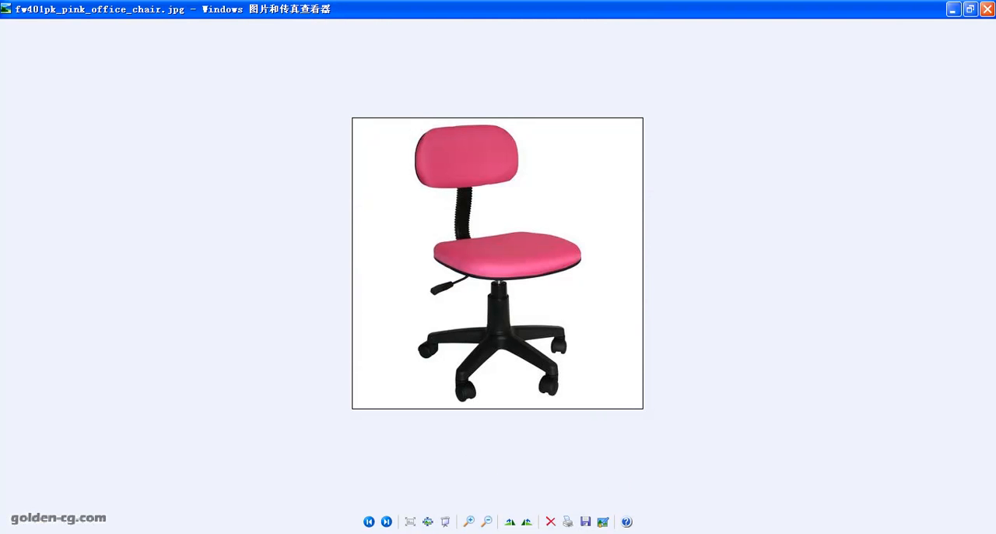
key(alt+Tab)
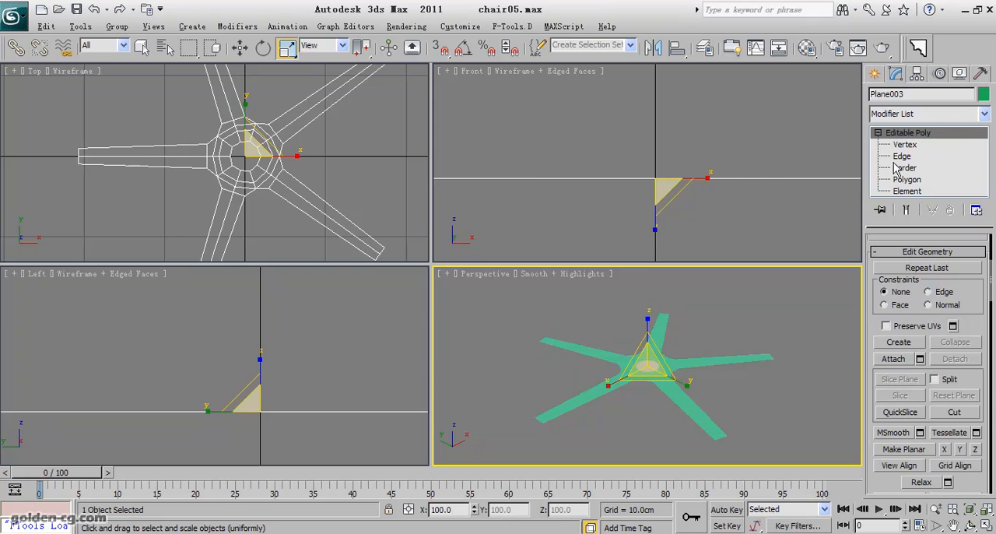
click(905, 145)
scroll(707, 403, up, 2)
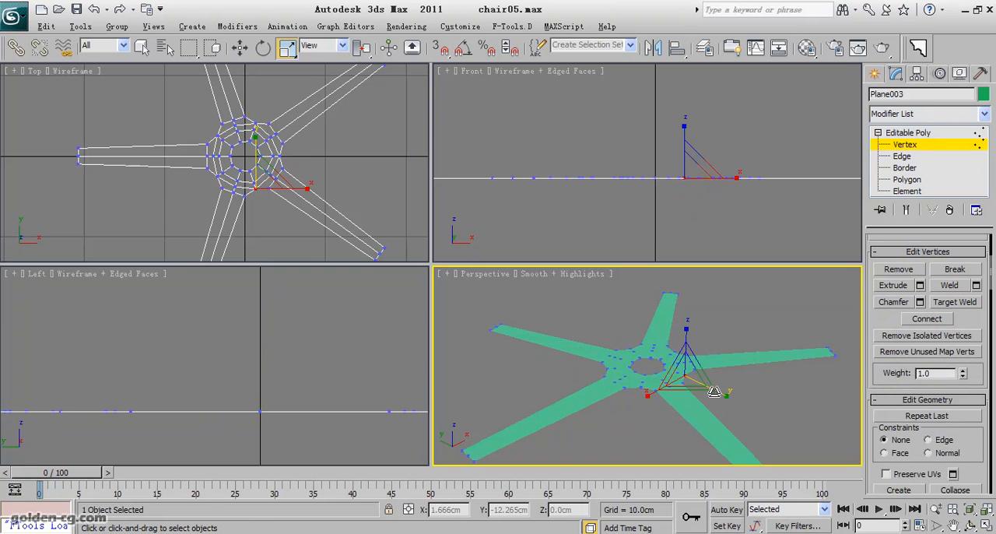
middle_drag(756, 387, 696, 363)
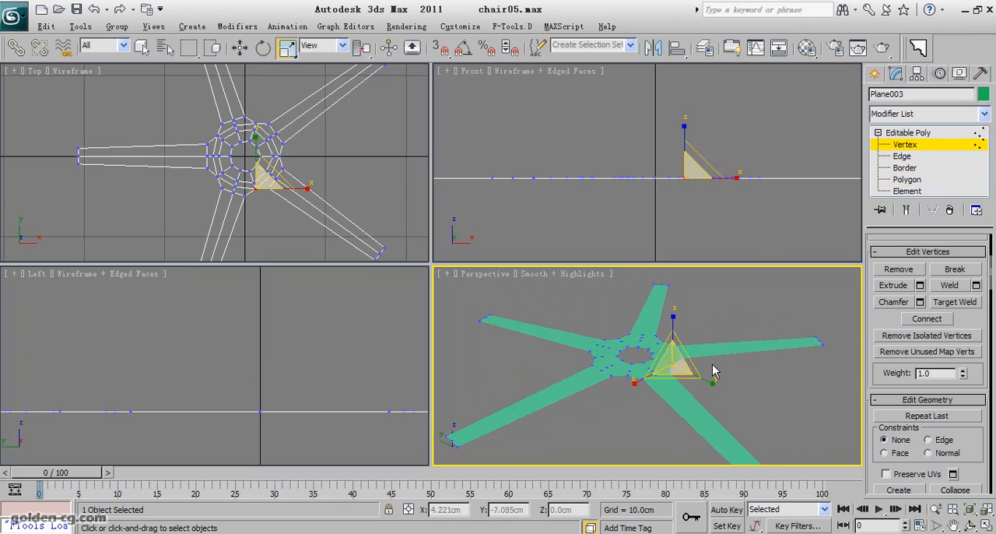
click(918, 146)
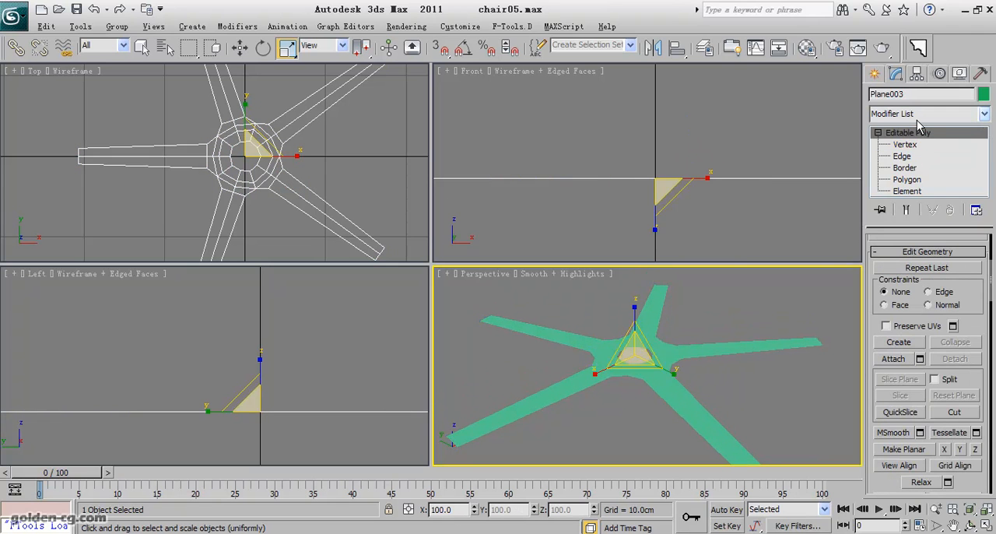
- Try a TurboSmooth modifier on the five-legged base
click(920, 115)
click(919, 127)
scroll(746, 307, up, 3)
scroll(261, 176, up, 3)
scroll(231, 199, up, 3)
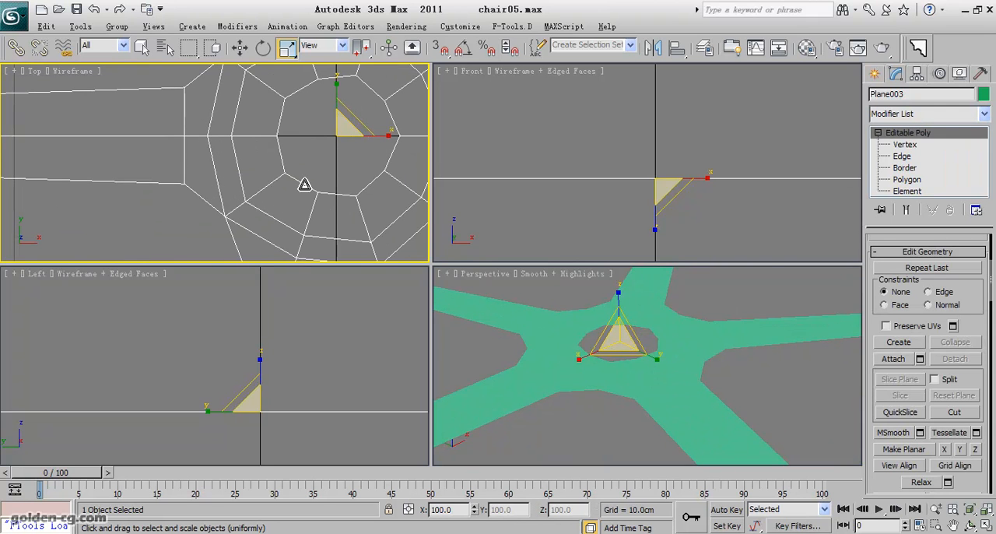
click(947, 115)
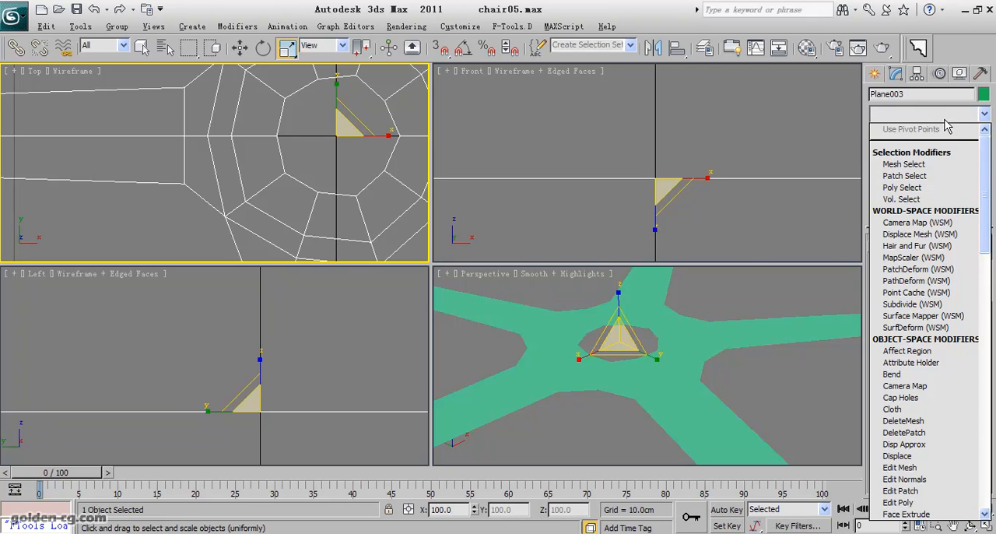
key(t)
click(905, 330)
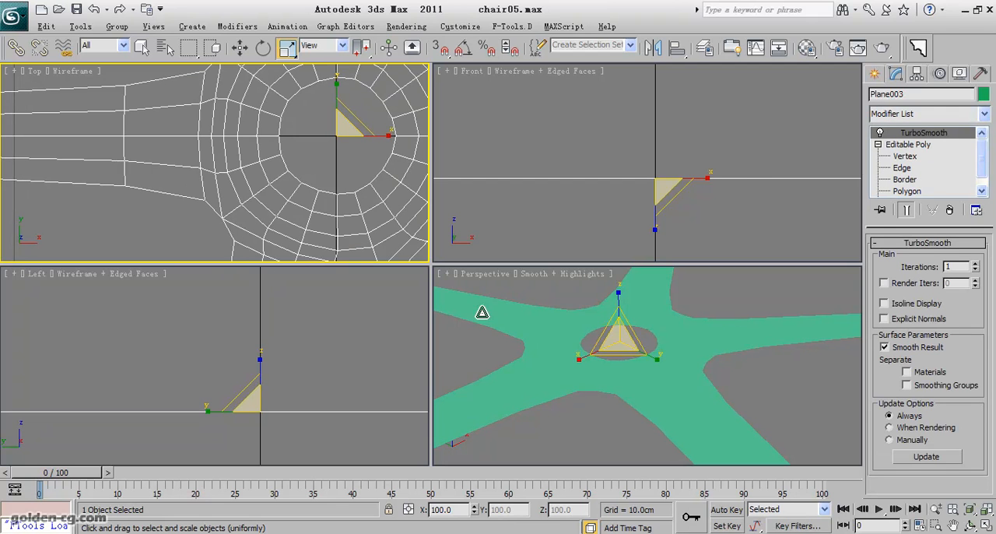
- Preview the smoothed hub with TurboSmooth iterations set to 2, and remove the modifier
scroll(261, 191, down, 4)
middle_drag(507, 351, 598, 346)
scroll(578, 362, up, 3)
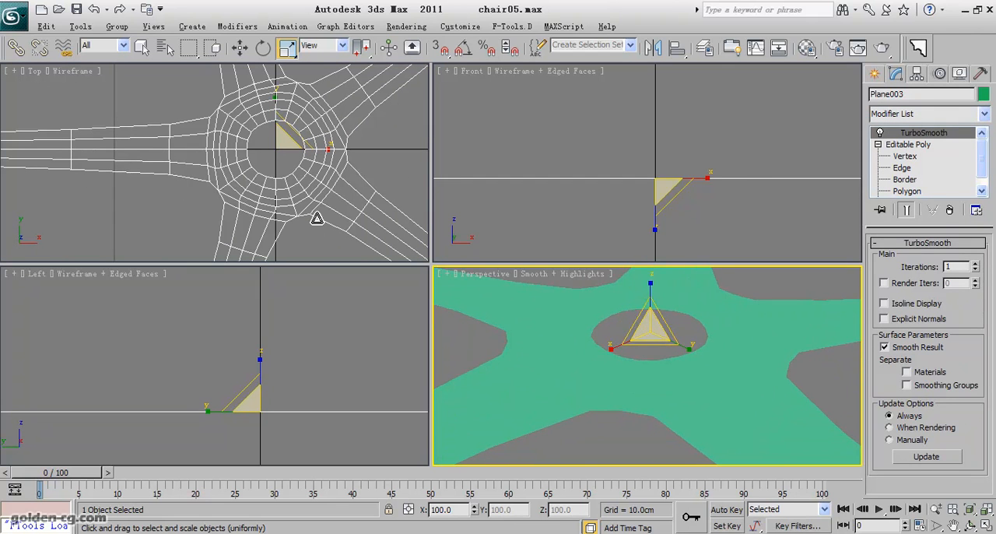
middle_drag(711, 349, 705, 376)
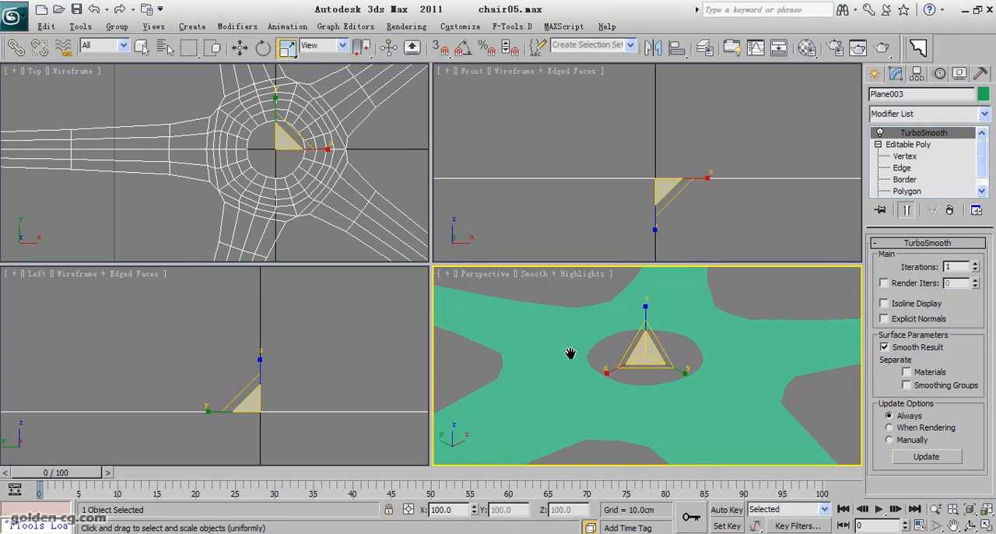
middle_drag(565, 361, 570, 337)
click(975, 264)
scroll(637, 370, down, 5)
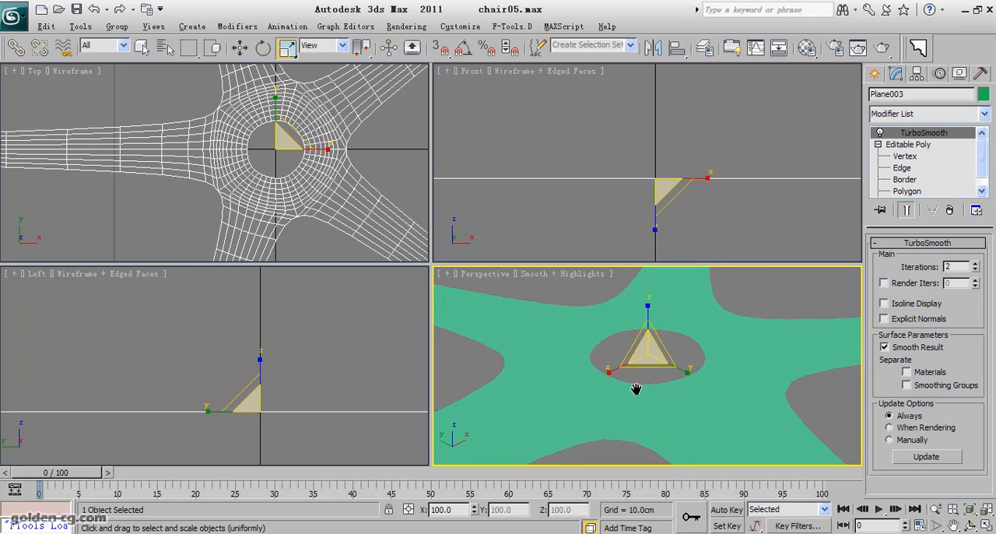
click(971, 526)
drag(661, 366, 668, 402)
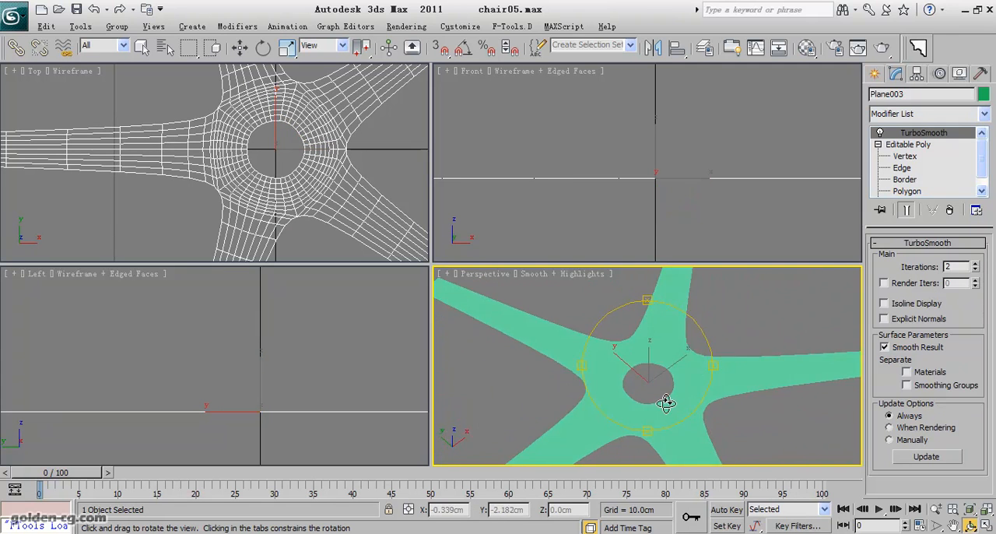
click(950, 210)
- Add a Shell modifier to the flat five-legged base
click(921, 115)
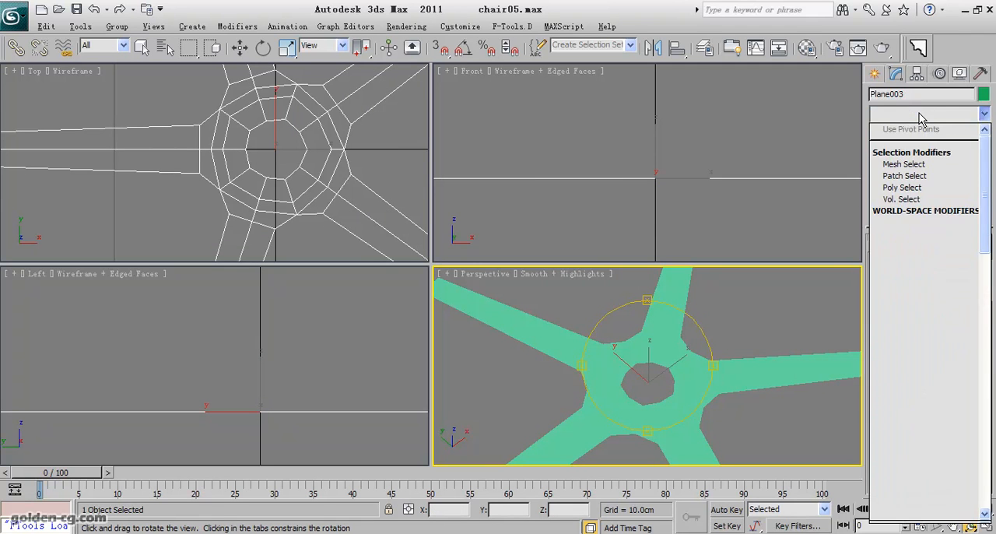
key(s)
key(s)
key(s)
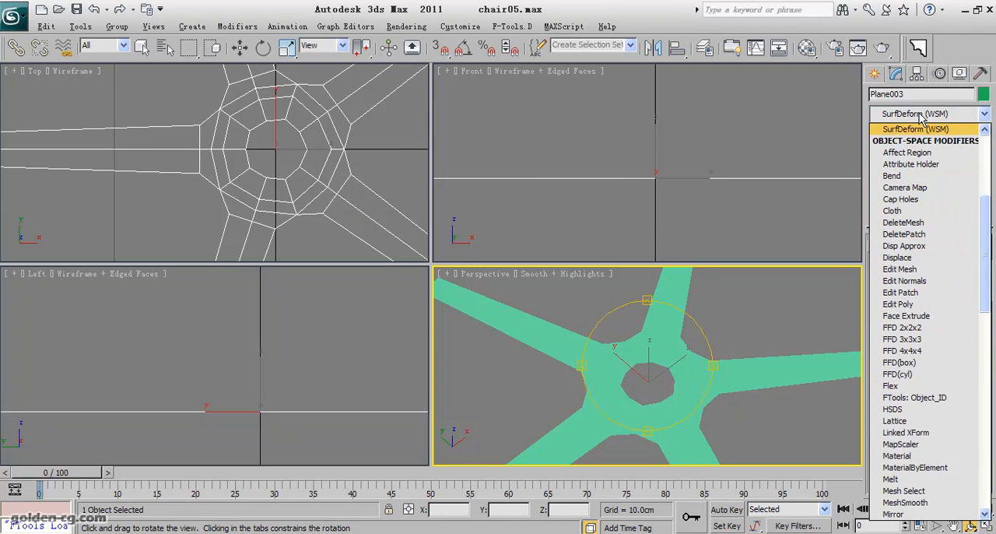
key(s)
click(919, 137)
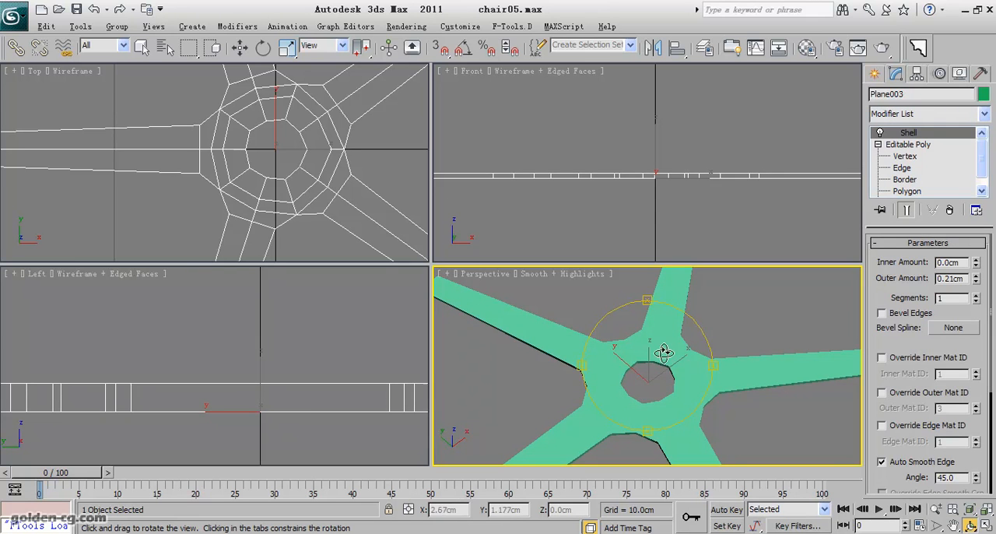
- Set the Shell modifier's outer amount to 2 cm to thicken the base
mouse_move(689, 187)
middle_down()
mouse_move(652, 187)
mouse_move(658, 203)
mouse_move(680, 189)
middle_up()
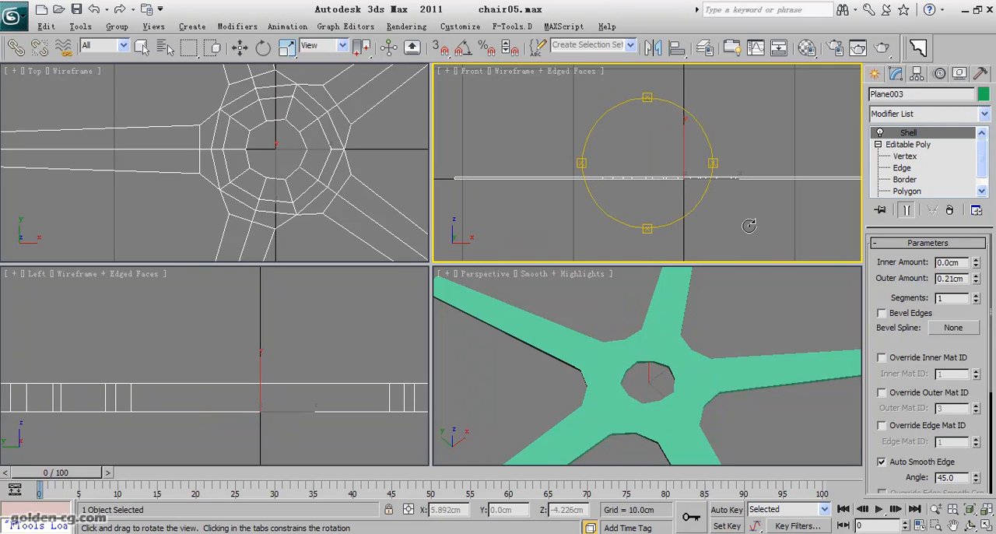
drag(978, 280, 976, 216)
scroll(694, 370, down, 3)
middle_drag(690, 396, 721, 296)
double_click(947, 280)
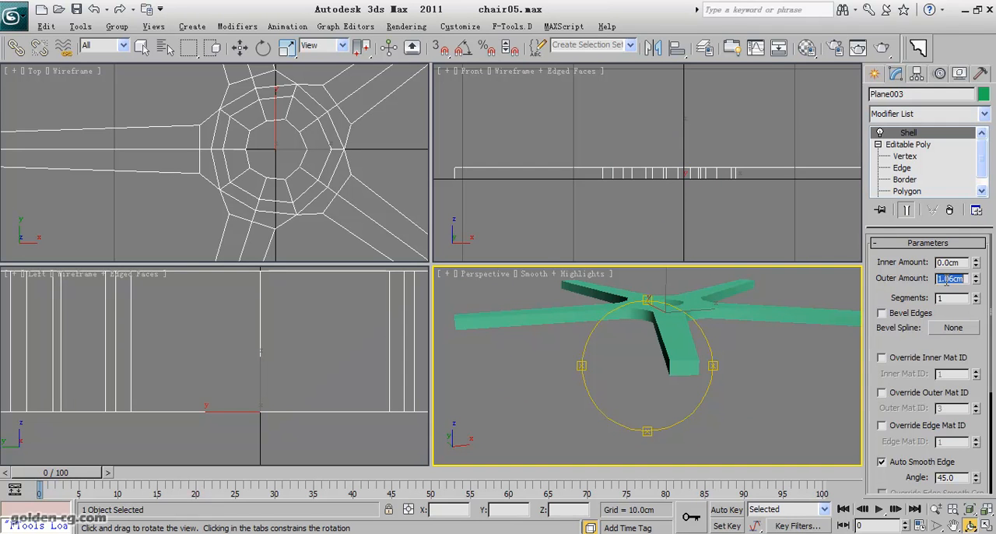
text(2)
key(Return)
alt+middle_drag(673, 364, 664, 391)
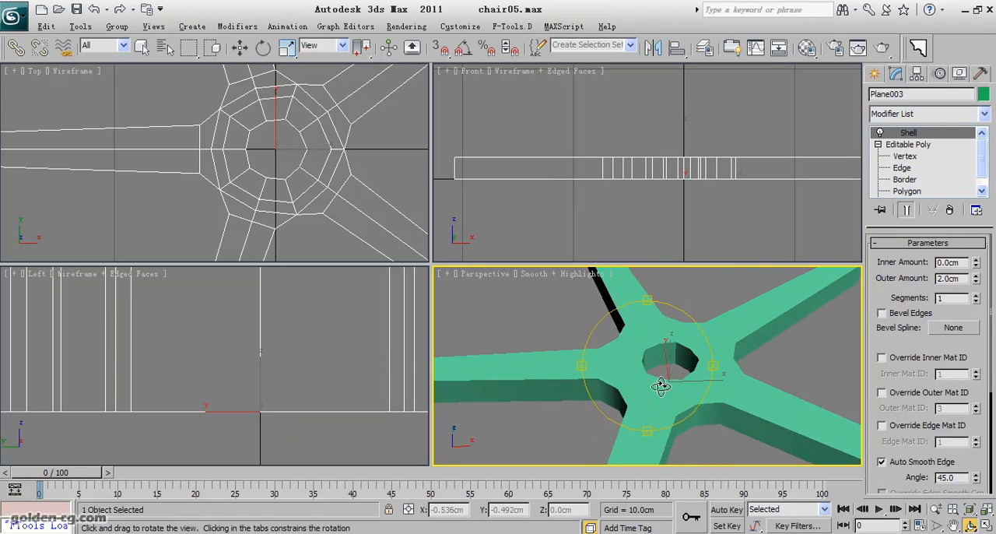
- Convert the thickened base to an editable poly
right_click(631, 316)
mouse_move(703, 450)
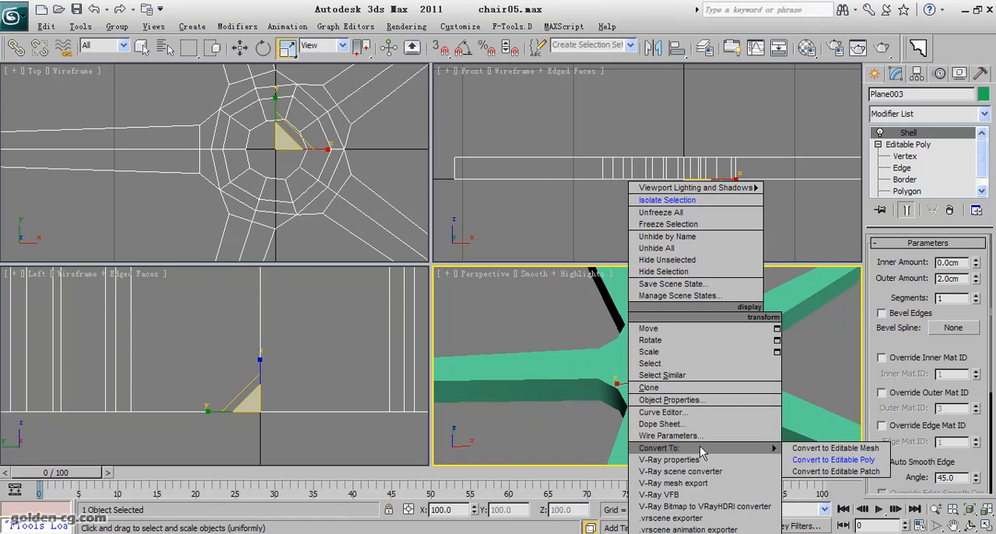
click(833, 460)
- Select the ring of inner wall faces around the hub's central hole and delete those 10 polygons
click(878, 133)
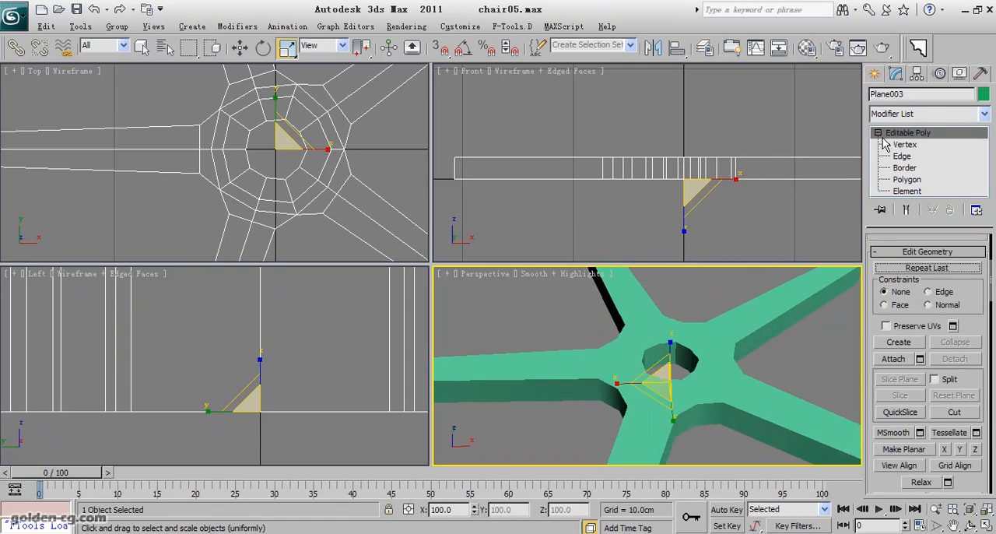
click(902, 158)
scroll(658, 357, up, 3)
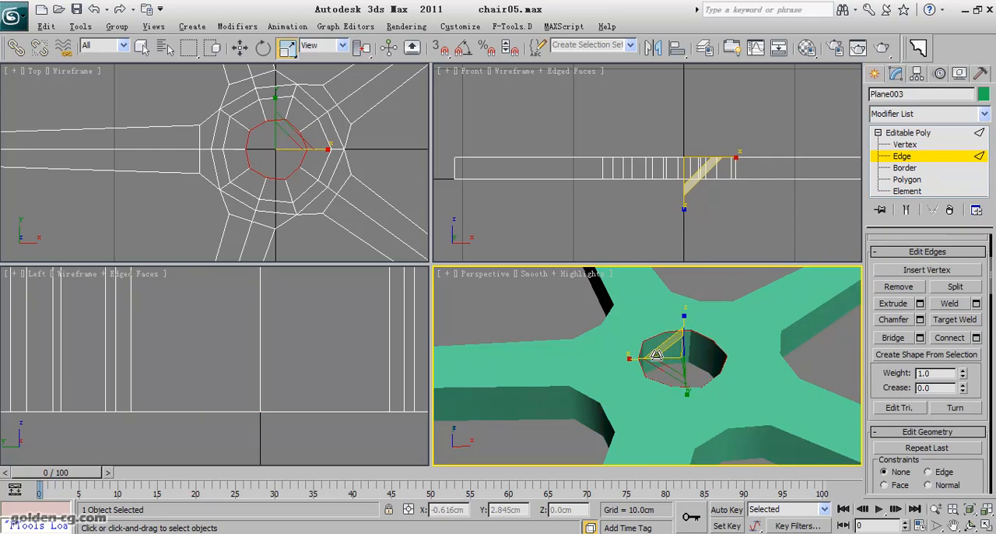
click(690, 347)
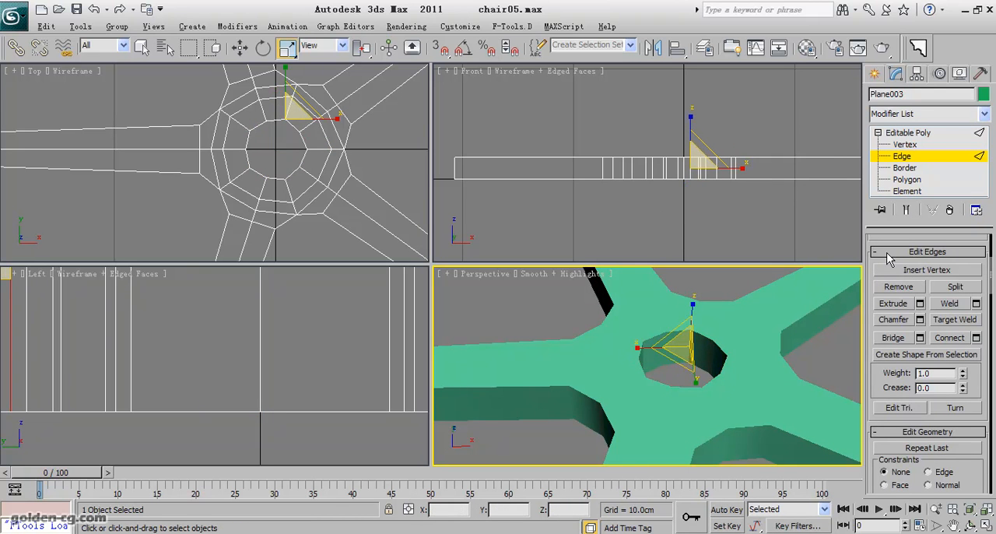
drag(884, 240, 884, 406)
click(905, 337)
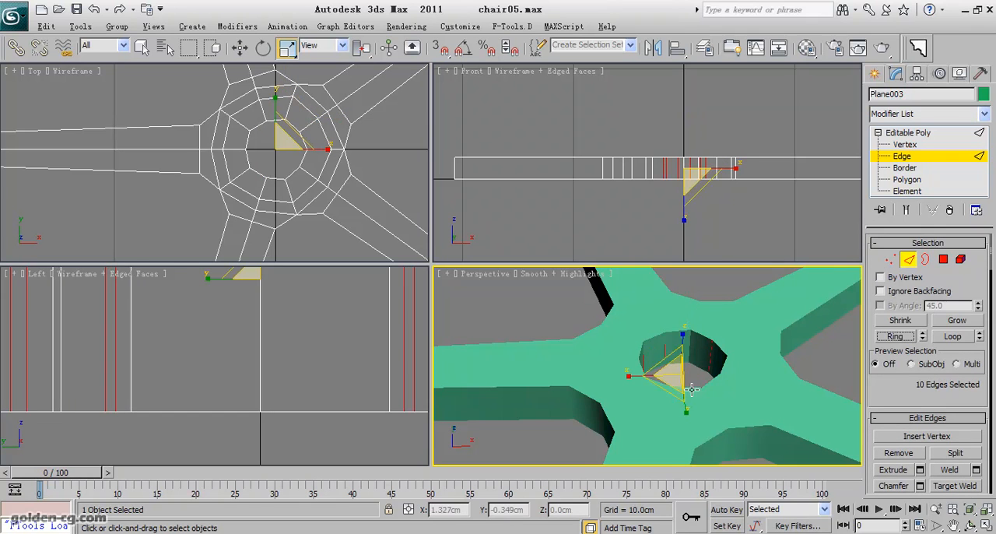
ctrl+click(945, 260)
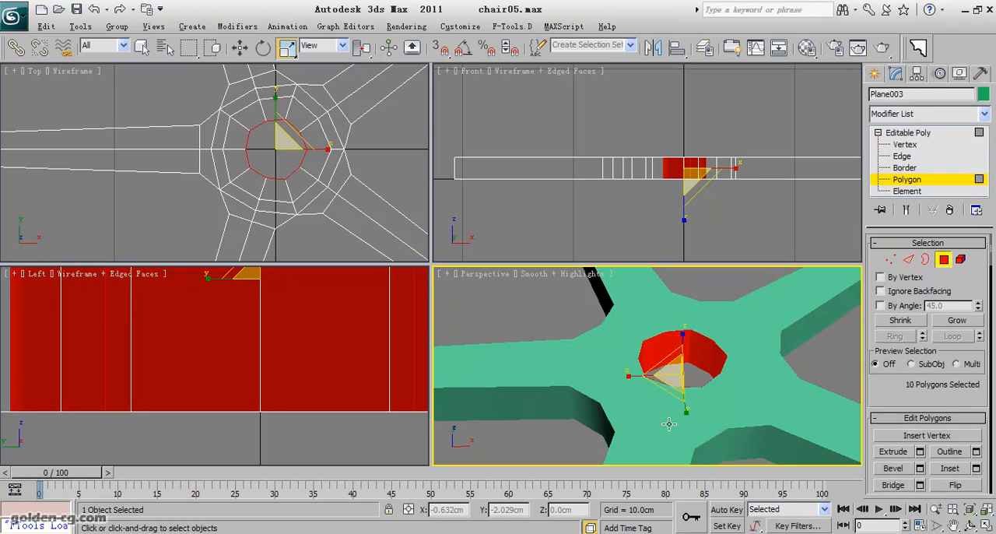
key(Delete)
- Select the upper border of the hub hole and extrude a thin band upward to a height of about 2.17 cm
click(909, 259)
key(3)
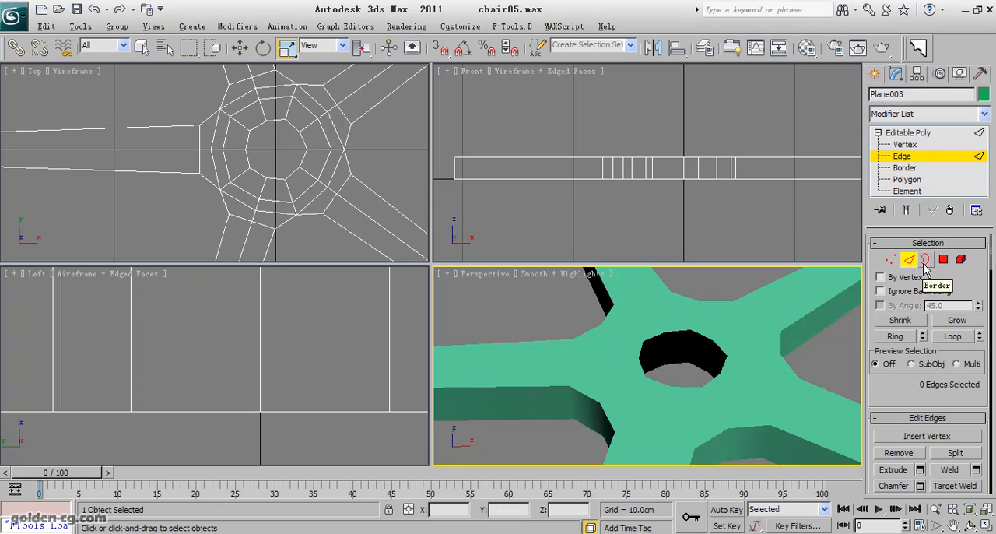
click(723, 372)
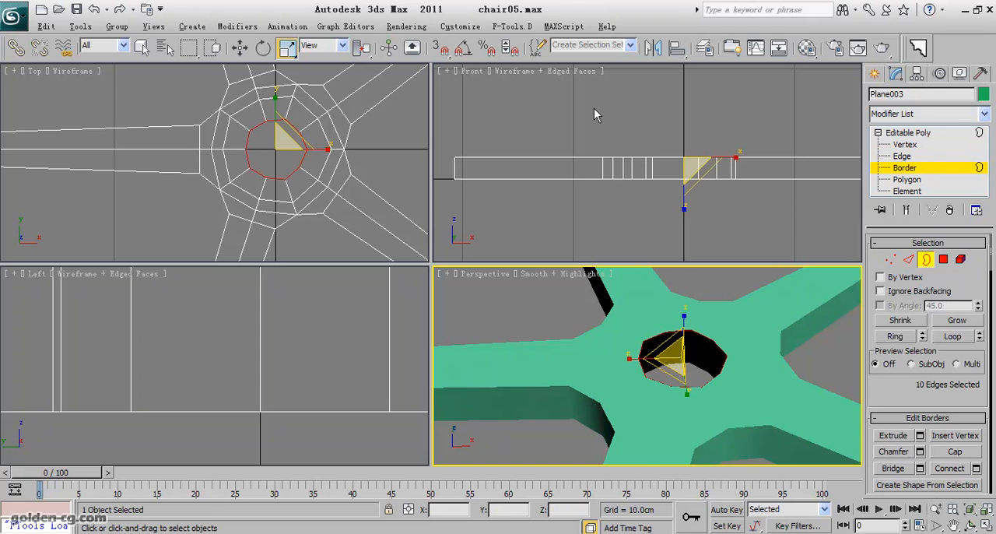
key(F4)
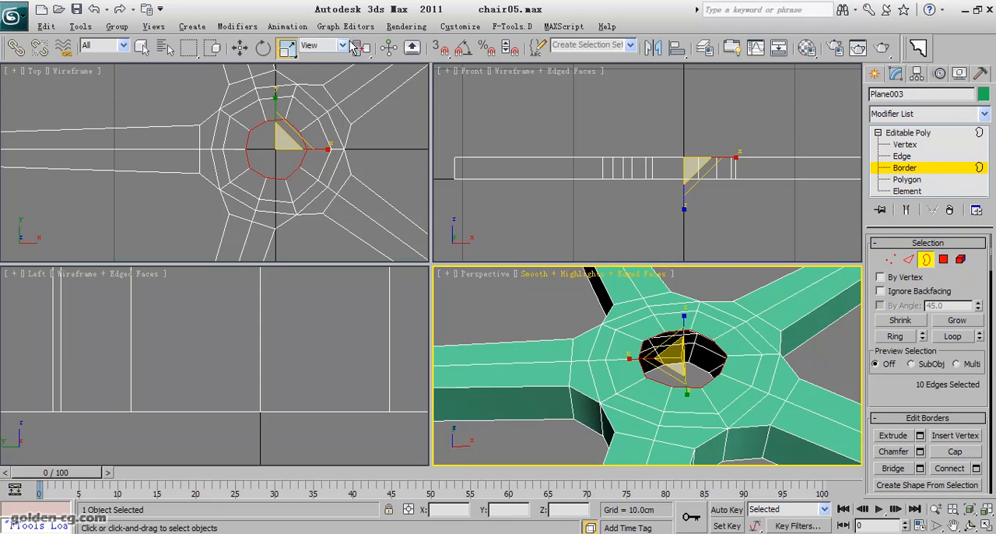
click(240, 47)
middle_drag(681, 192, 668, 212)
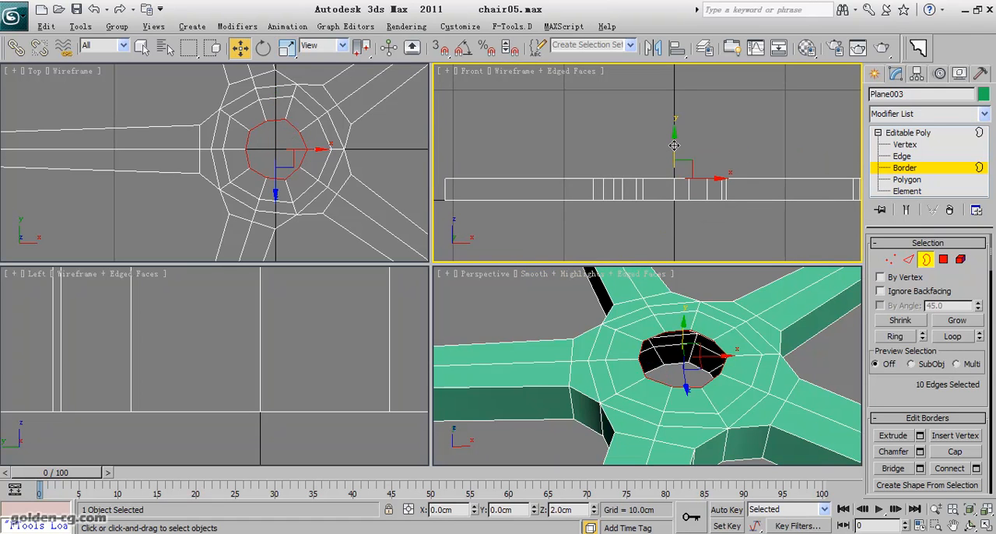
scroll(672, 178, up, 3)
drag(703, 170, 703, 166)
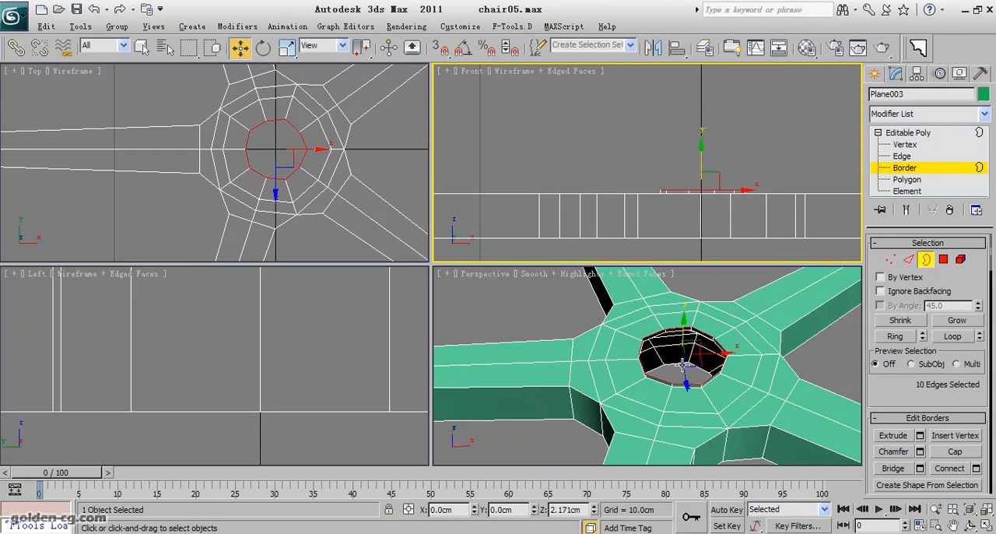
- Extend the hub border upward to about 4.28 cm as a cylindrical wall, and add a narrow band above it
scroll(673, 378, up, 3)
scroll(735, 182, up, 3)
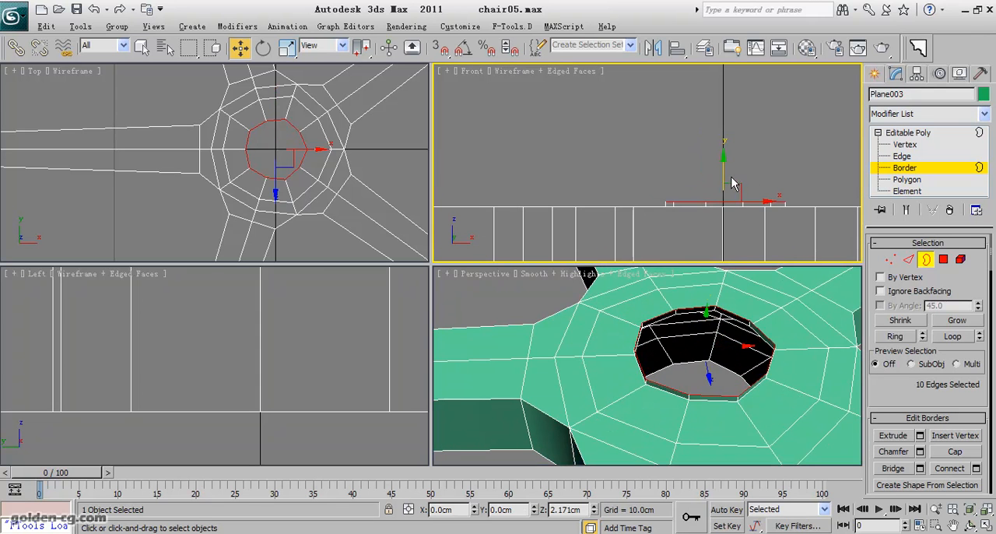
shift+drag(724, 171, 724, 109)
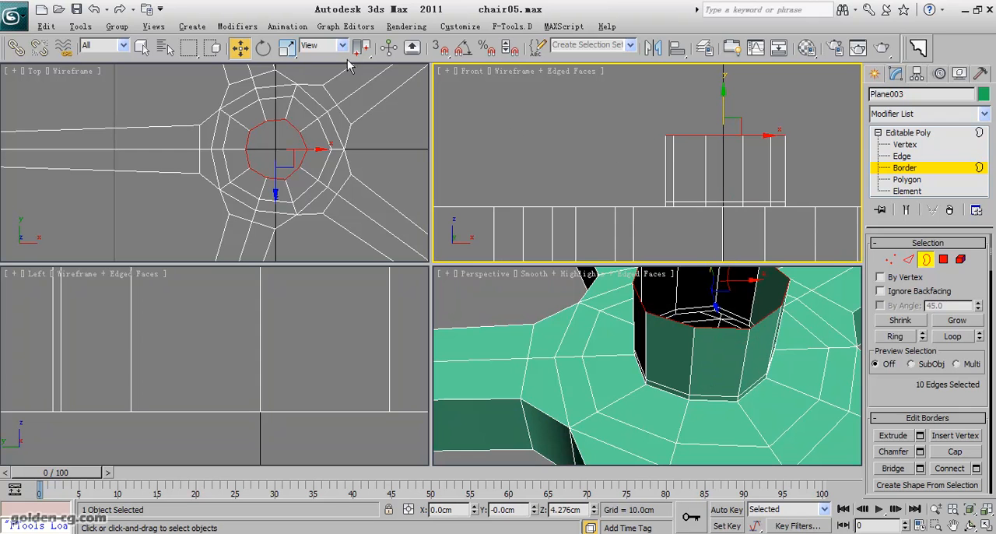
middle_drag(728, 216, 711, 239)
drag(707, 130, 706, 118)
- Scale a copy of the hub's top border inward to form a flat rim around a smaller hole, and leave border editing
click(287, 48)
middle_drag(294, 163, 293, 176)
right_click(294, 196)
click(302, 5)
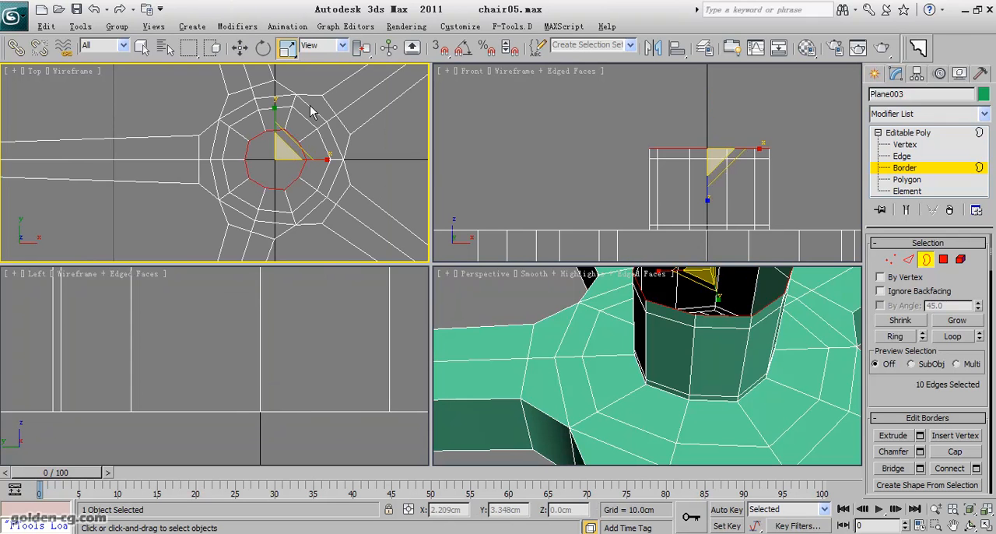
drag(293, 142, 275, 317)
click(926, 259)
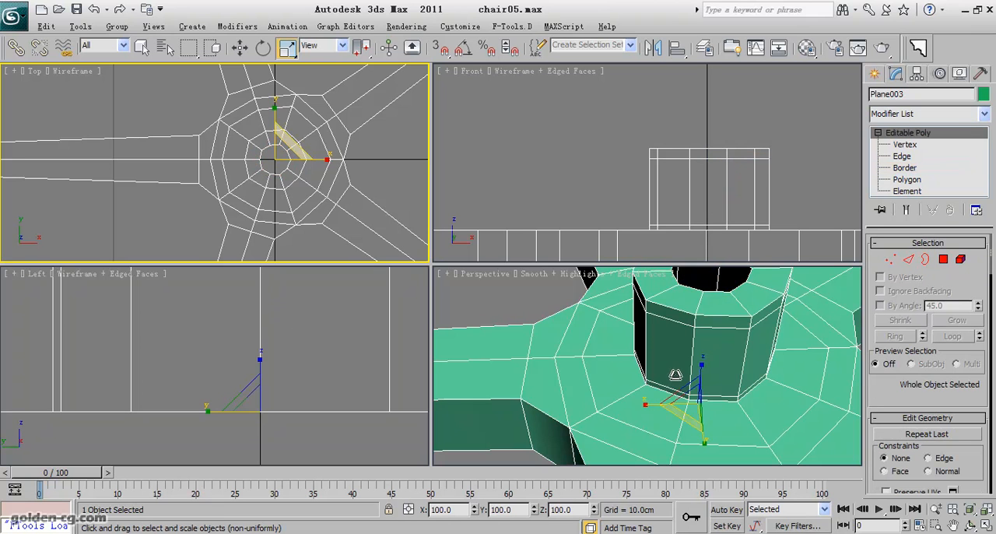
- Add a TurboSmooth modifier to the whole base and enable Isoline Display
alt+middle_drag(734, 366, 810, 372)
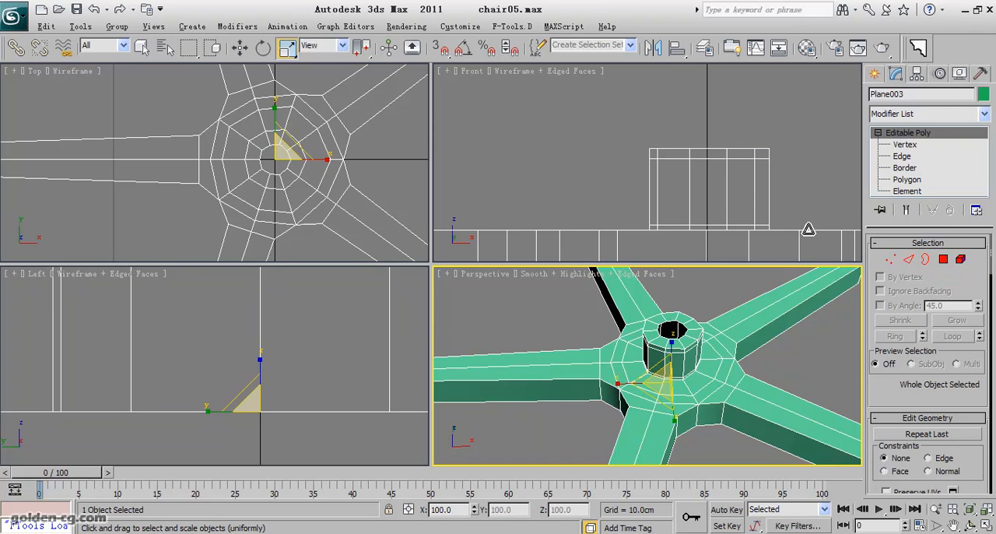
click(908, 115)
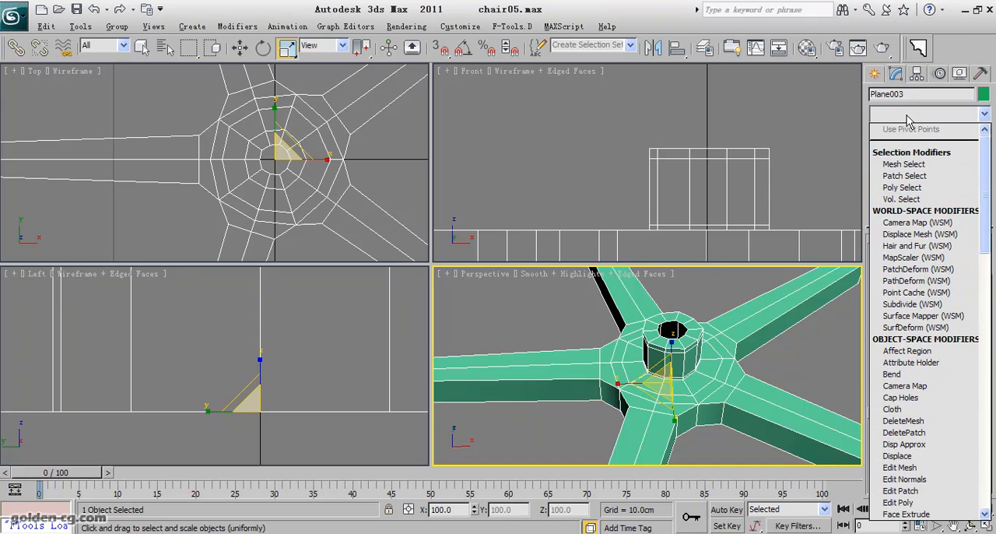
key(t)
click(922, 326)
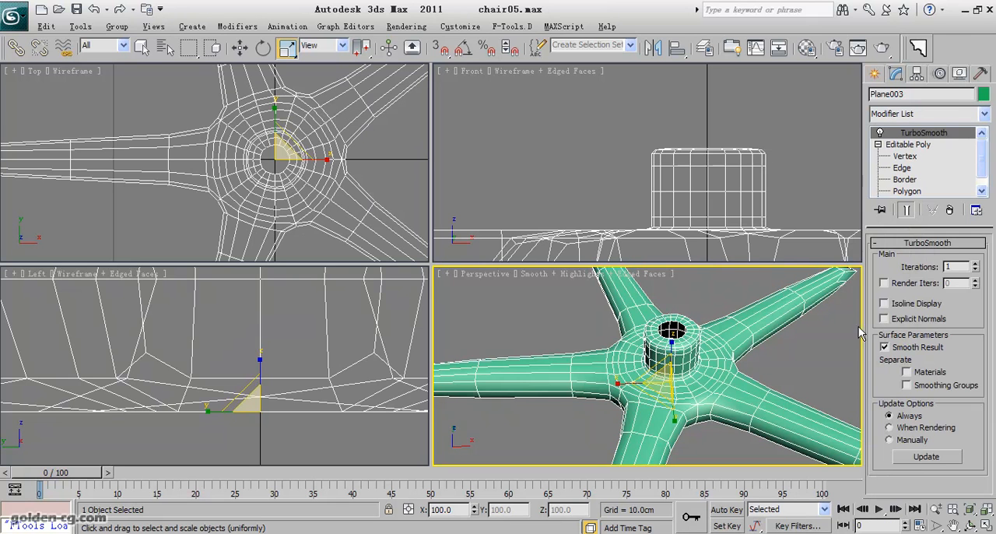
click(901, 306)
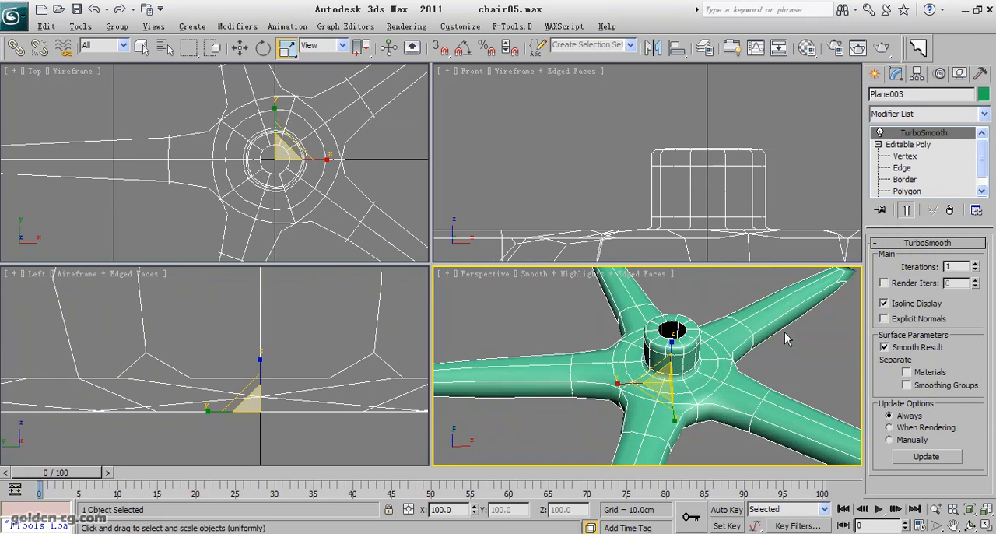
- Hide the edge overlay in the perspective view and examine the smoothed hub and legs of the base
scroll(707, 361, down, 5)
scroll(709, 366, up, 2)
key(F4)
scroll(708, 369, up, 6)
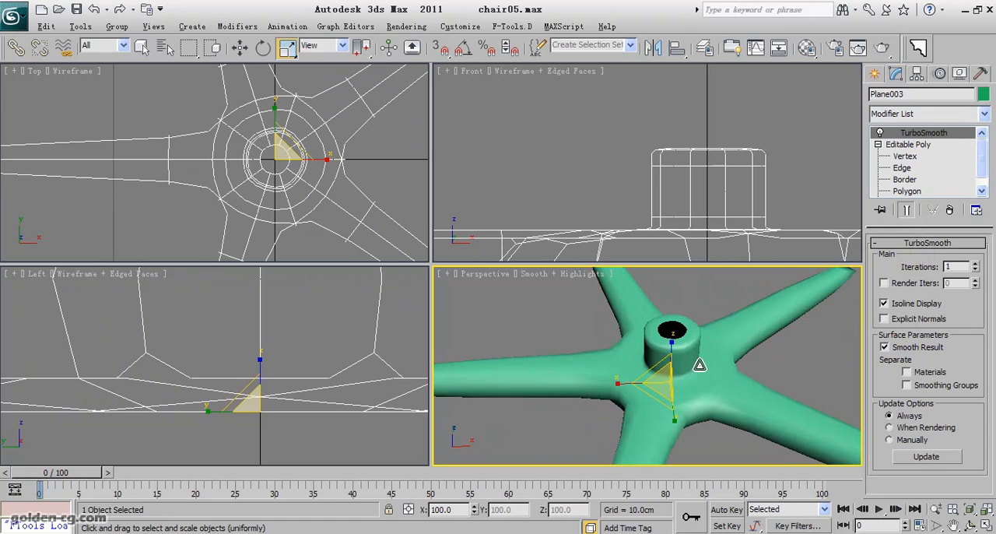
middle_drag(675, 393, 656, 305)
scroll(656, 305, down, 6)
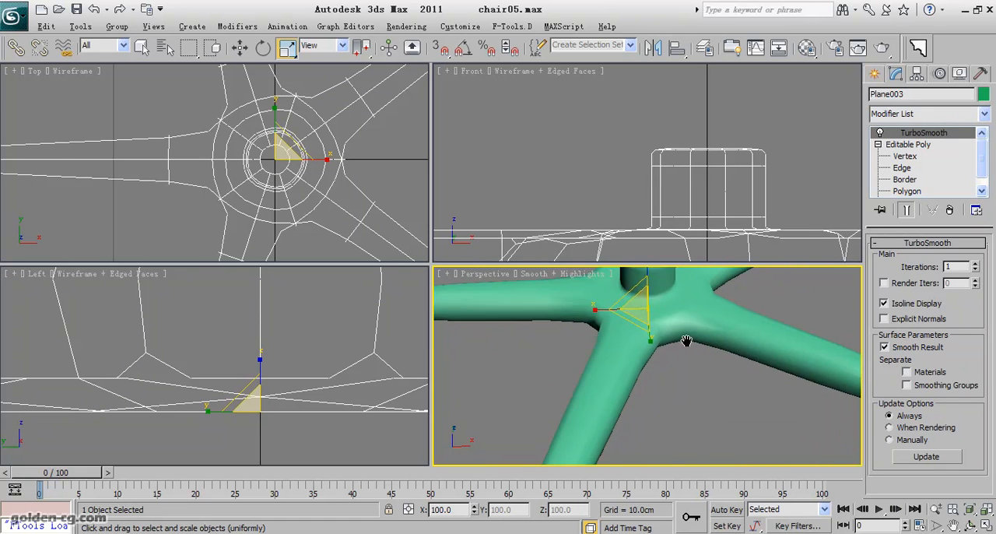
alt+middle_drag(677, 340, 686, 433)
middle_drag(629, 391, 675, 355)
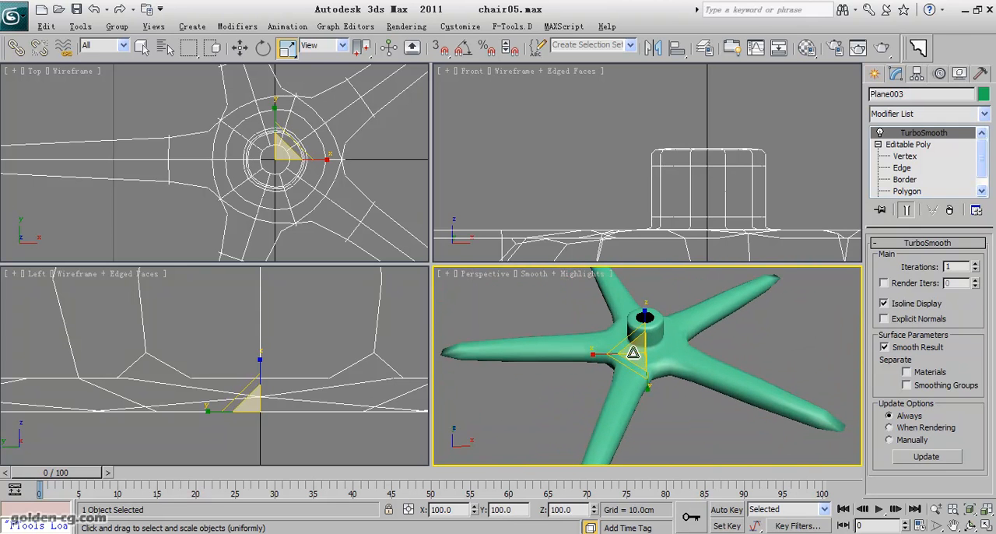
- Select all vertices of the central hub below TurboSmooth and raise them about 1.6 cm so the legs slope down to their tips
click(906, 156)
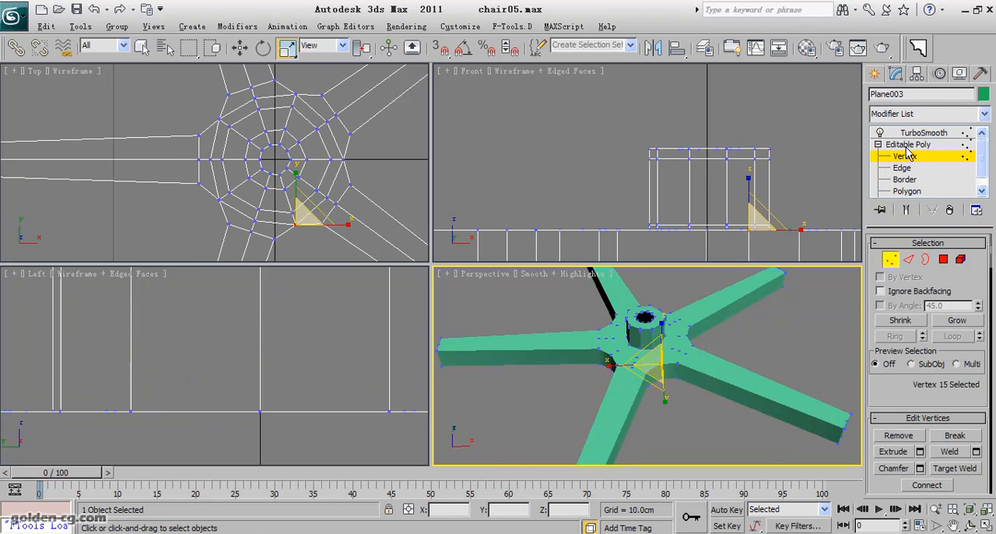
click(917, 134)
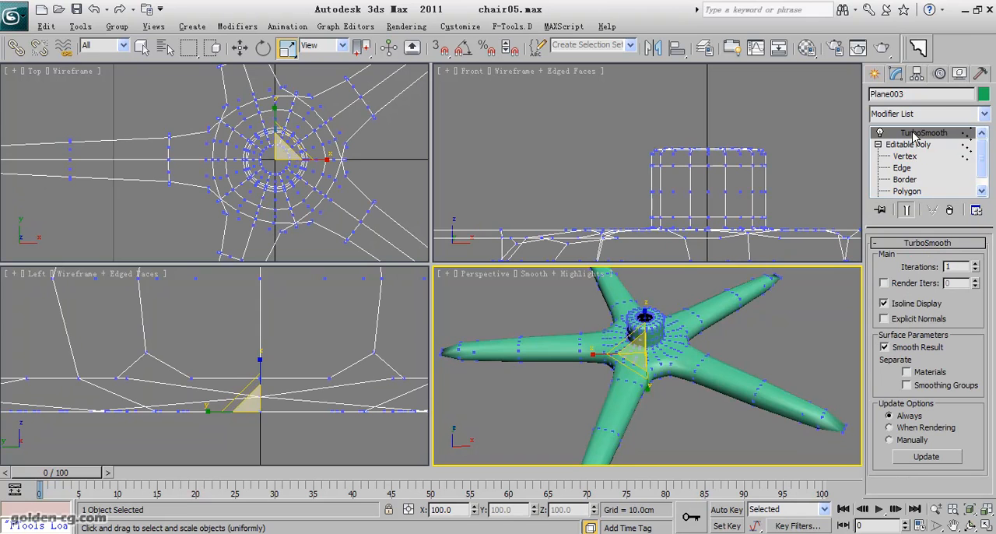
click(905, 155)
middle_drag(766, 195, 734, 164)
drag(733, 122, 594, 228)
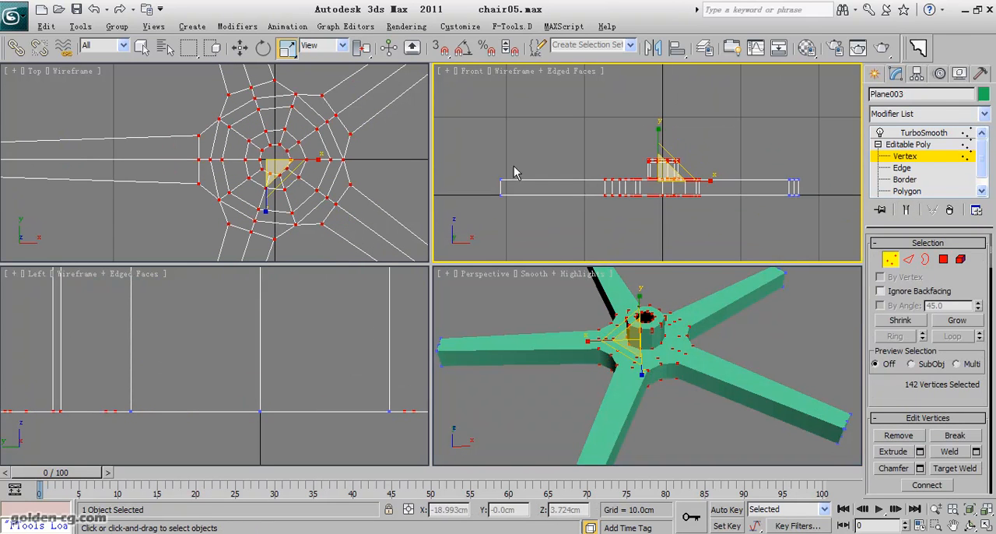
scroll(341, 161, down, 5)
click(239, 47)
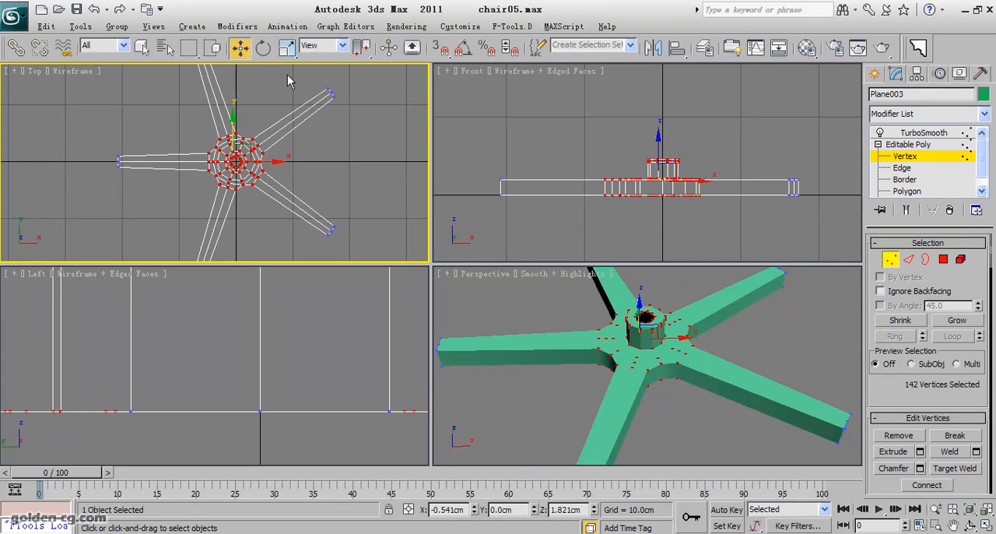
drag(658, 144, 657, 134)
mouse_move(631, 200)
middle_down()
mouse_move(662, 188)
mouse_move(650, 197)
middle_up()
scroll(658, 188, down, 2)
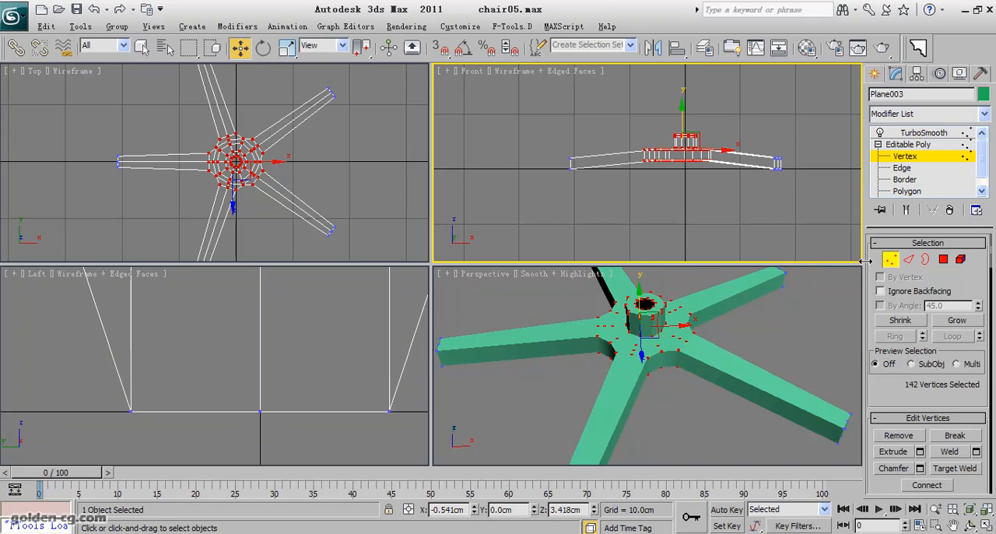
- Connect the ring of vertical side edges around the base with 2 segments and a pinch of 60, and return to the TurboSmooth level
click(907, 260)
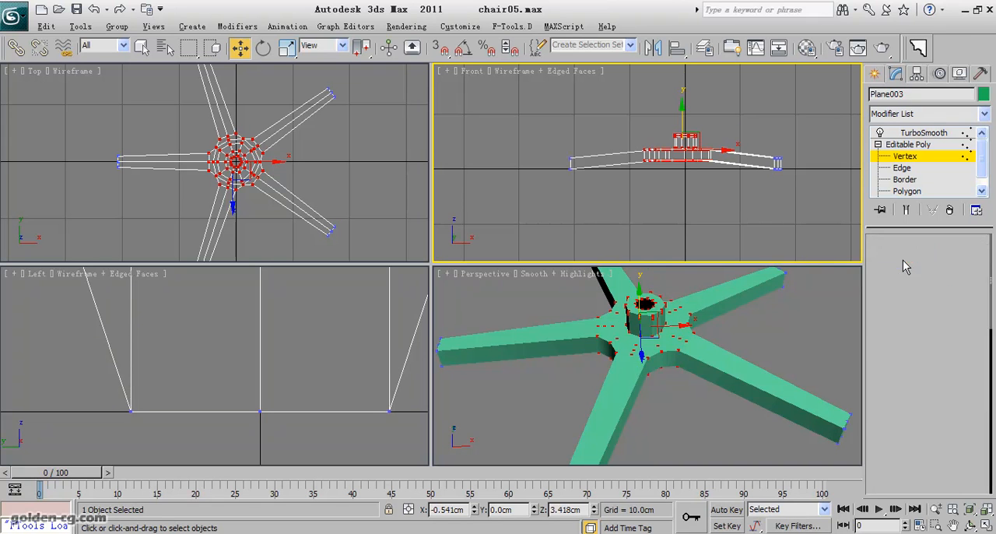
scroll(760, 308, up, 3)
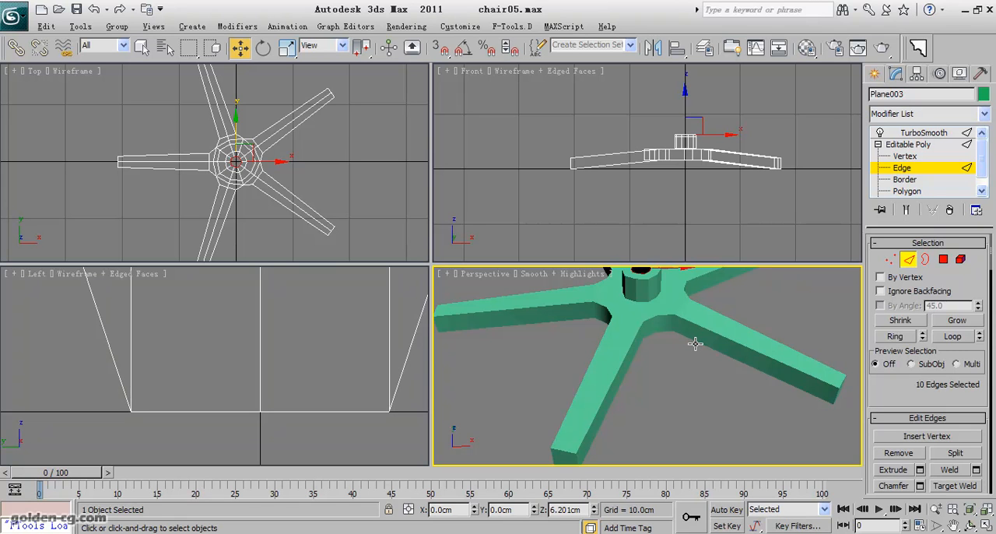
key(F4)
click(676, 323)
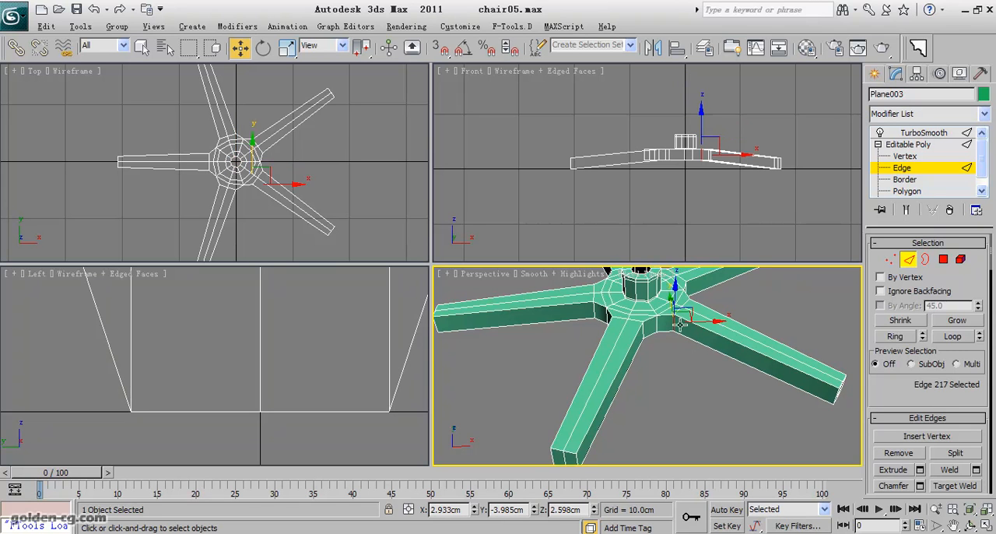
click(895, 336)
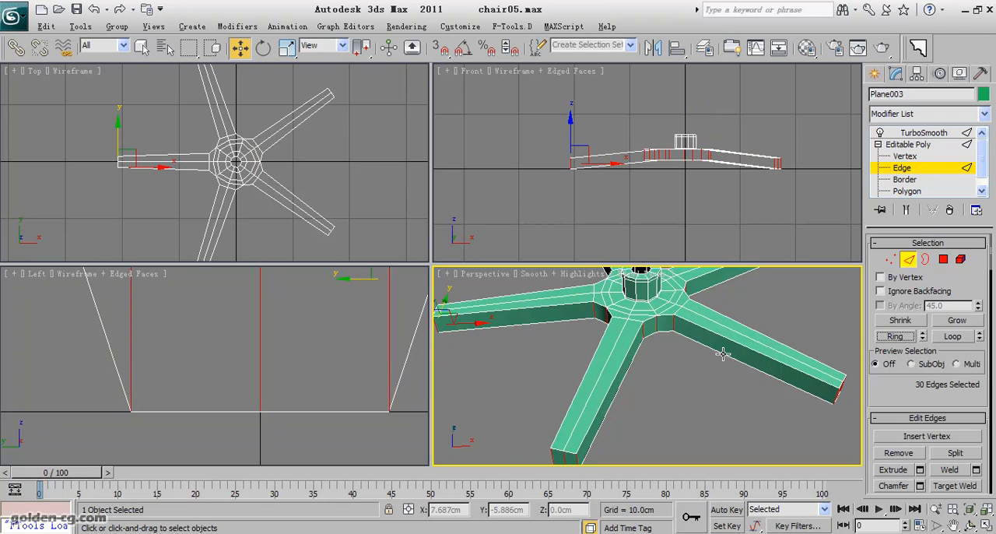
scroll(903, 356, down, 3)
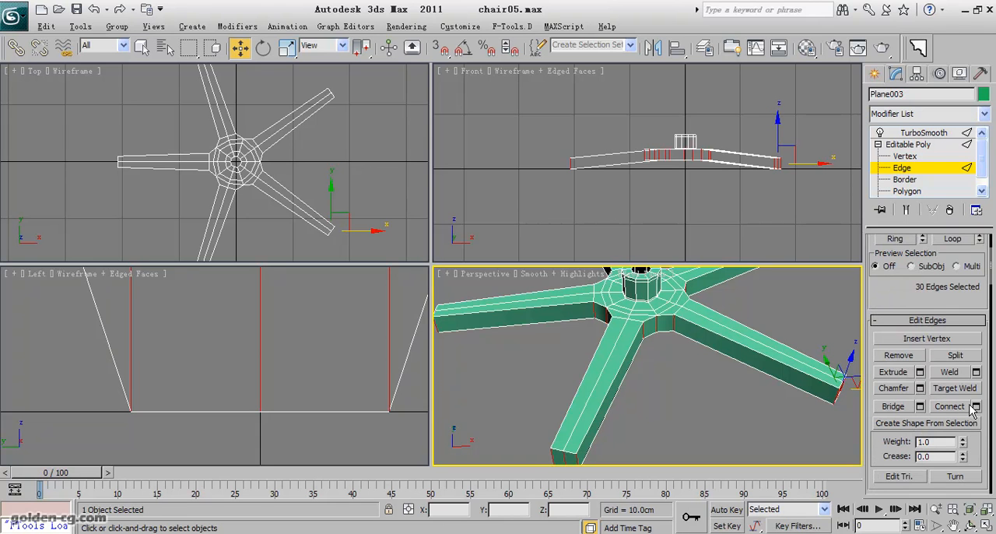
click(977, 408)
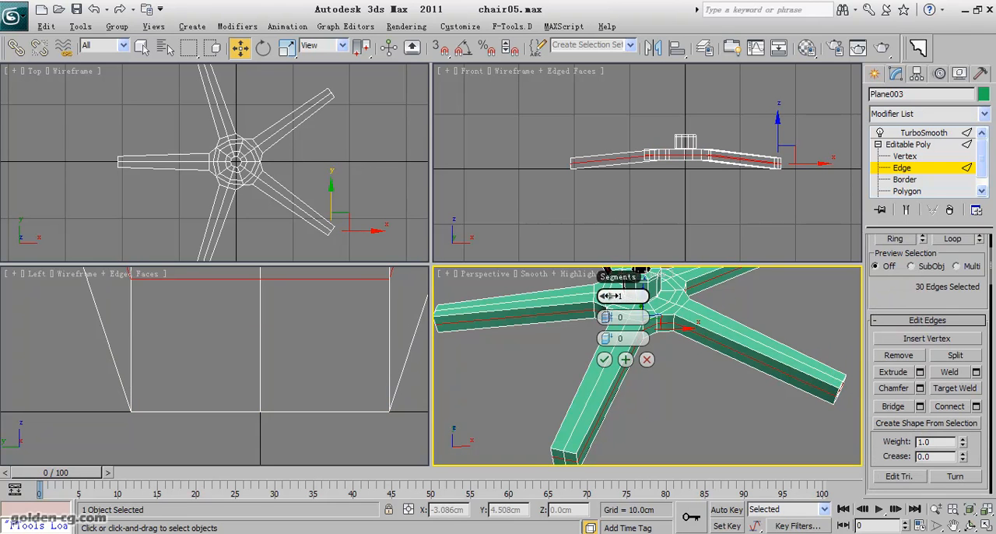
click(611, 297)
drag(606, 317, 747, 314)
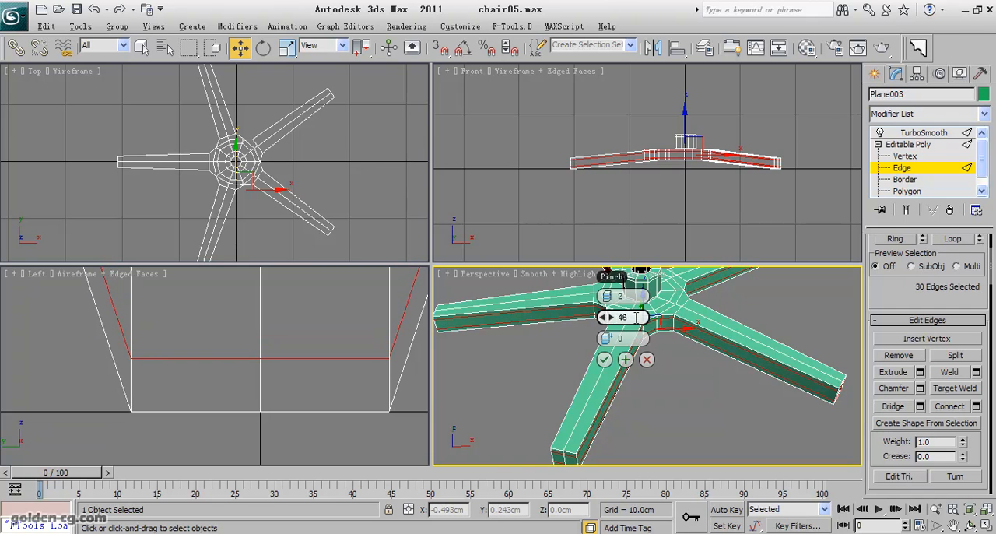
click(636, 318)
text(60)
key(Return)
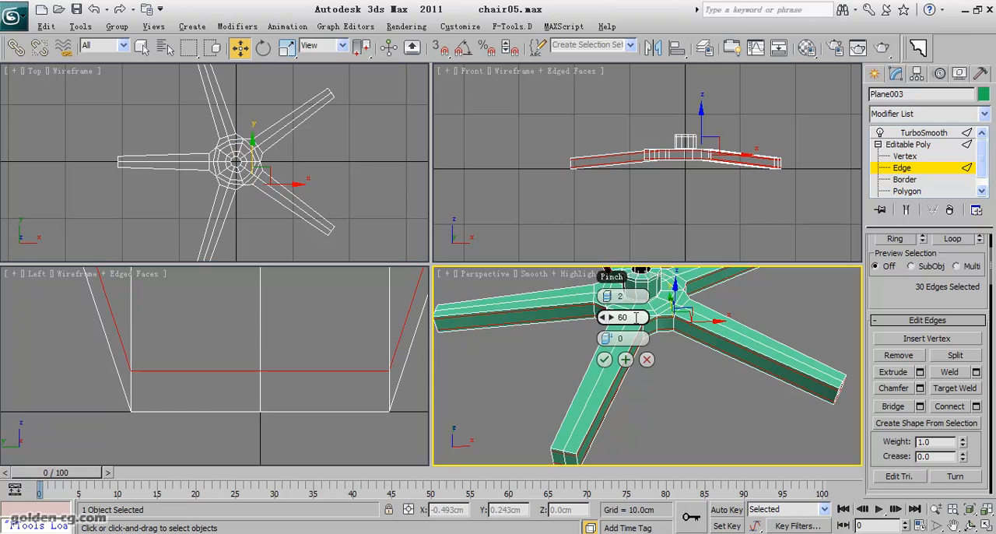
click(606, 360)
click(904, 169)
click(904, 134)
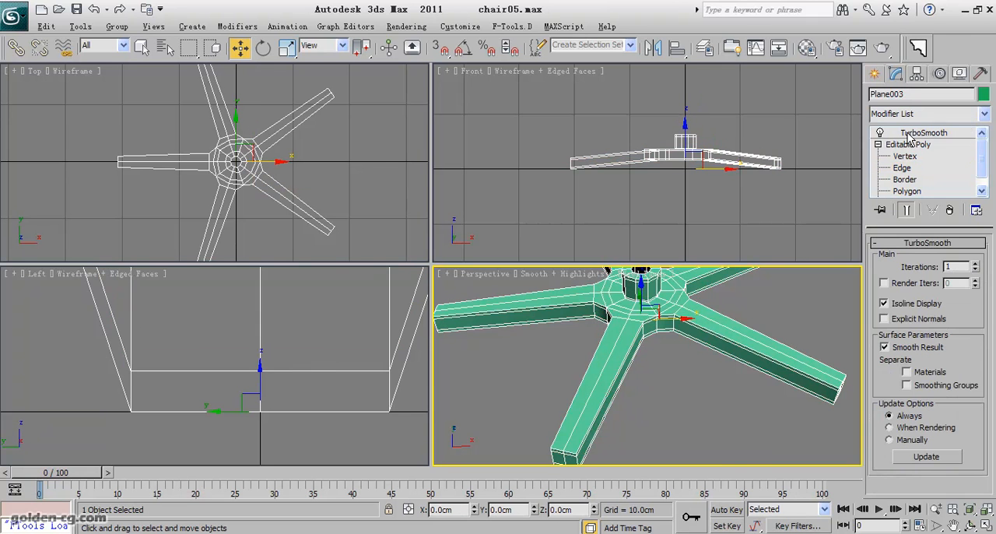
- Examine the smoothed legs in the perspective view and the unsmoothed leg ends below TurboSmooth
middle_drag(714, 353, 646, 372)
scroll(696, 335, up, 3)
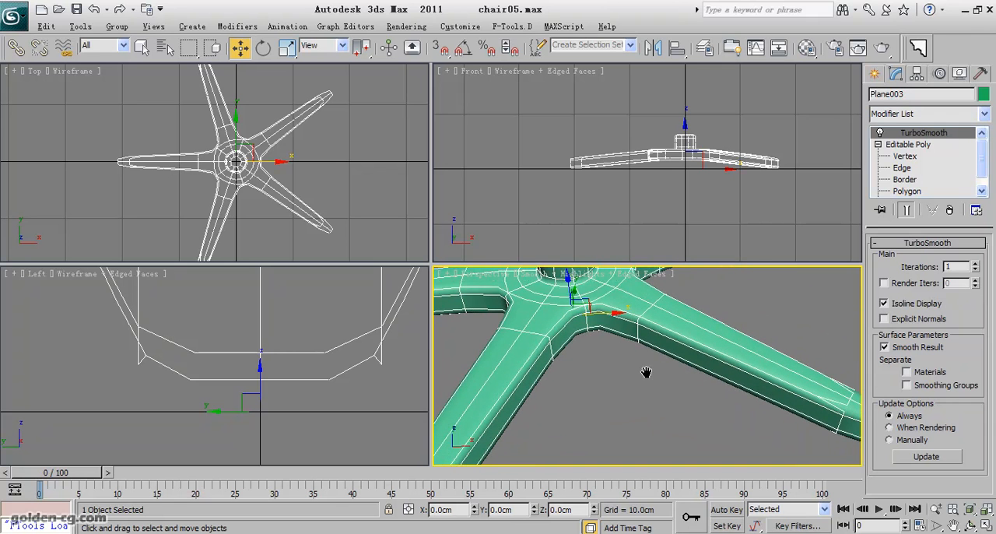
scroll(650, 364, down, 3)
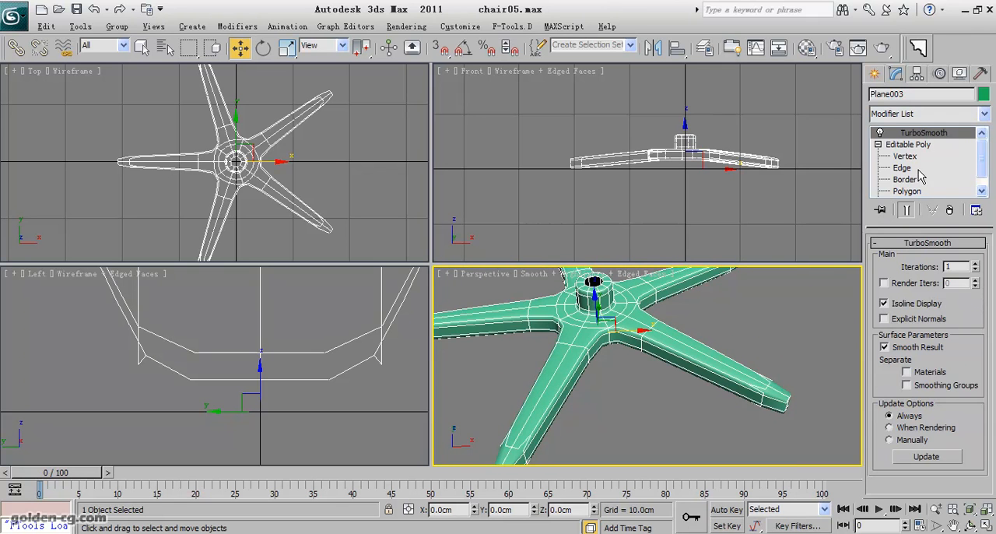
click(909, 179)
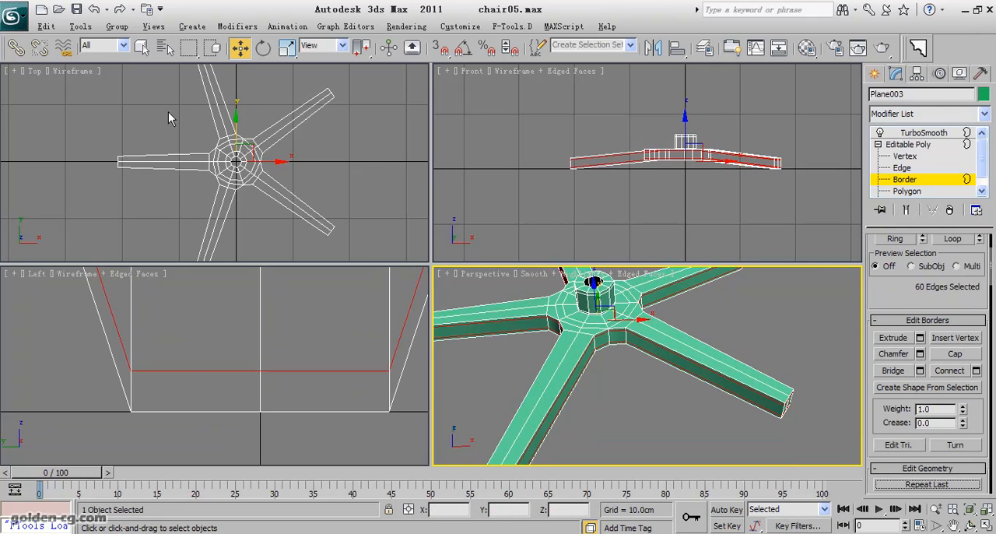
middle_drag(235, 174, 246, 112)
middle_drag(241, 197, 260, 164)
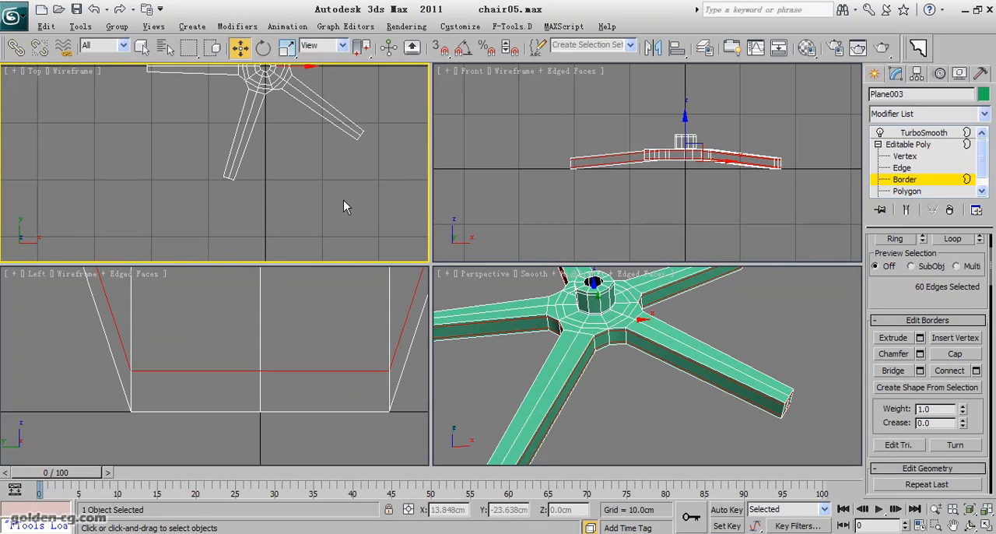
middle_drag(514, 397, 549, 354)
middle_drag(568, 404, 605, 386)
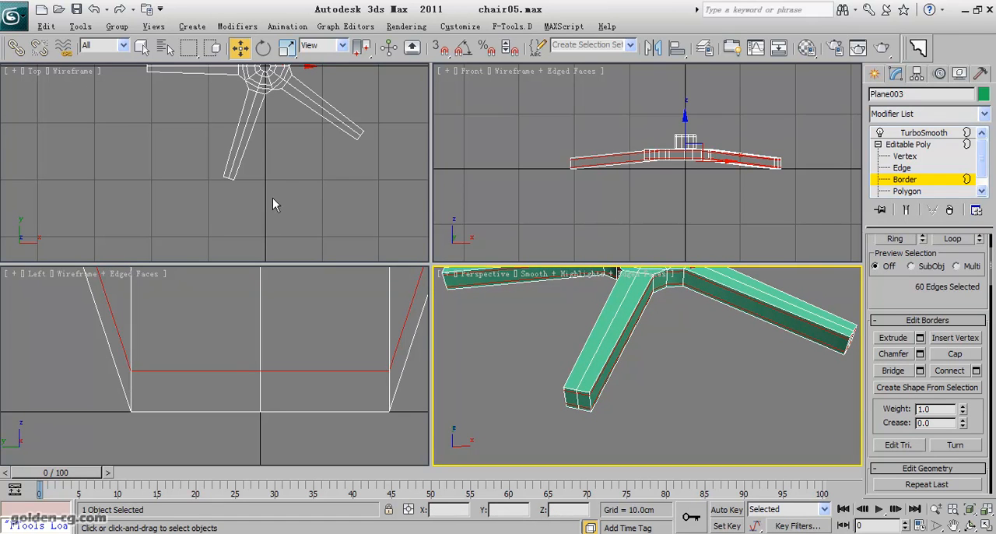
scroll(249, 197, up, 6)
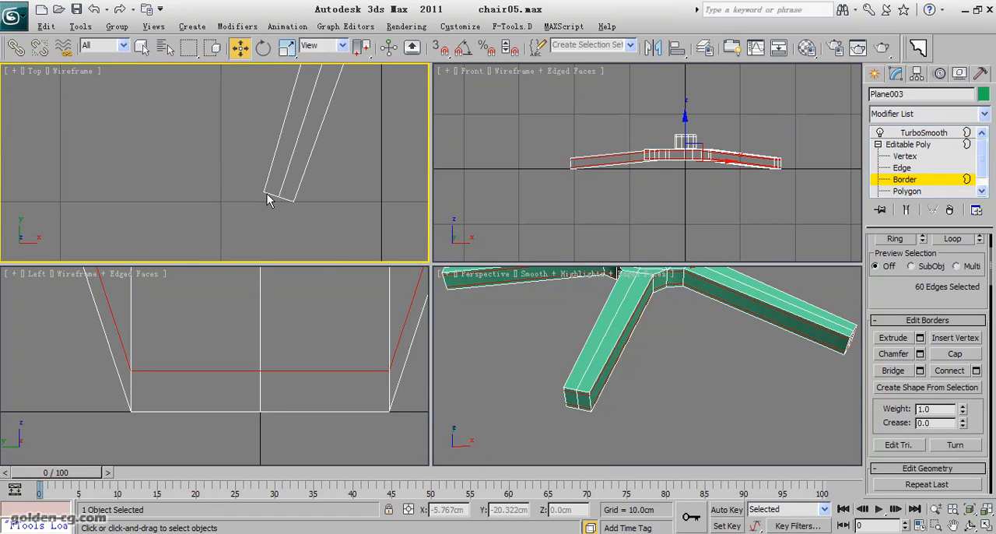
- Select the middle vertices at the ends of all five legs and scale them outward to 103% in X and Y
click(905, 156)
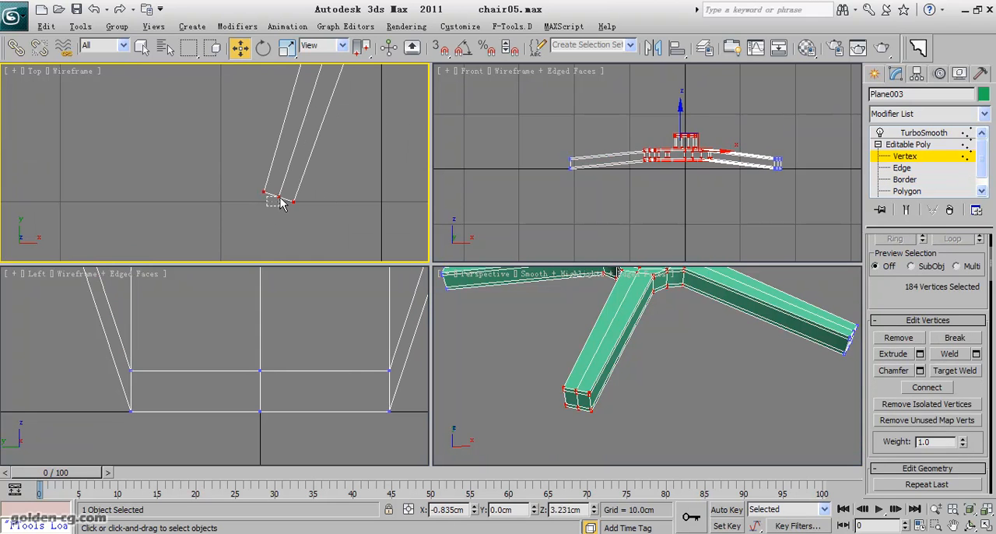
drag(276, 206, 294, 189)
scroll(214, 166, down, 2)
middle_drag(210, 119, 374, 225)
middle_drag(285, 173, 278, 213)
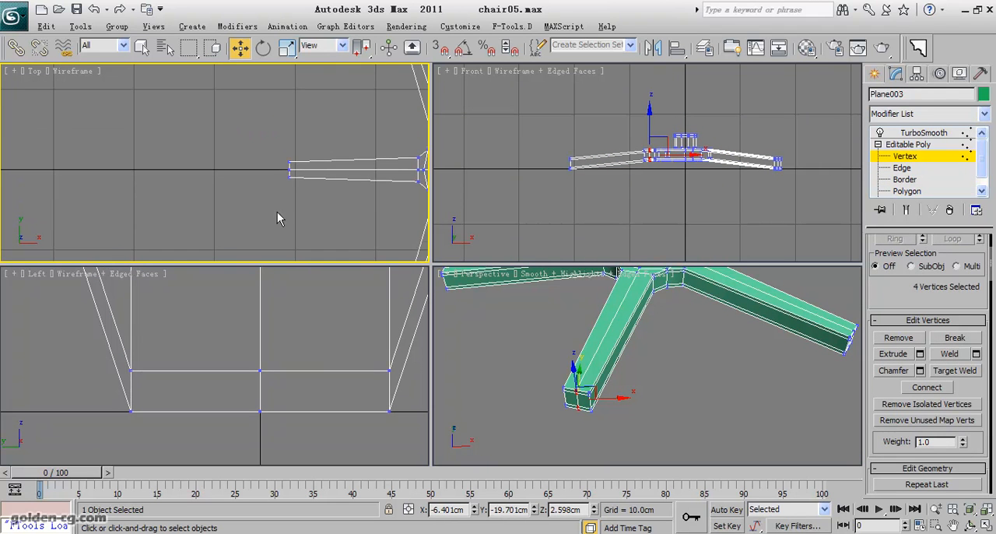
ctrl+drag(301, 173, 302, 174)
middle_drag(330, 149, 314, 242)
middle_drag(312, 140, 252, 204)
scroll(253, 204, up, 3)
middle_drag(398, 180, 261, 181)
ctrl+drag(275, 164, 287, 186)
scroll(311, 228, down, 5)
middle_drag(324, 226, 176, 187)
scroll(221, 177, up, 5)
ctrl+drag(250, 187, 231, 205)
scroll(236, 218, down, 4)
middle_drag(258, 219, 249, 148)
scroll(250, 148, down, 2)
middle_drag(257, 221, 240, 142)
scroll(220, 177, up, 1)
scroll(221, 183, up, 3)
middle_drag(220, 183, 239, 161)
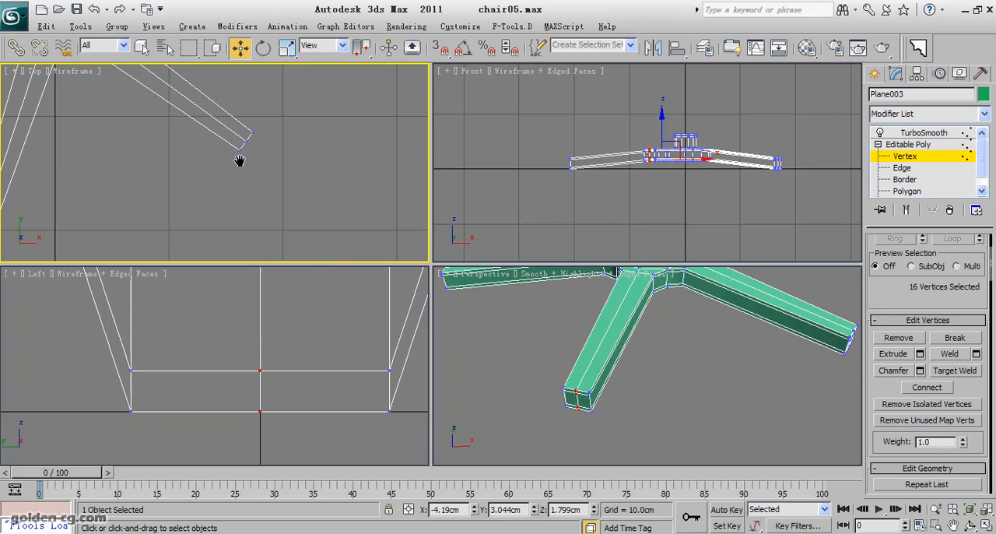
ctrl+drag(251, 136, 241, 147)
scroll(196, 151, down, 3)
middle_drag(196, 151, 258, 211)
click(288, 47)
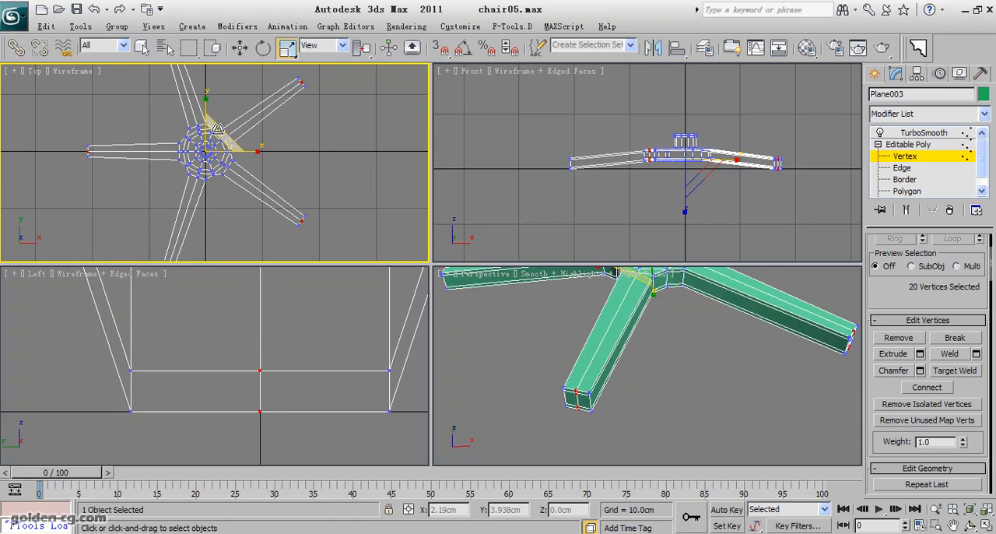
drag(219, 129, 220, 126)
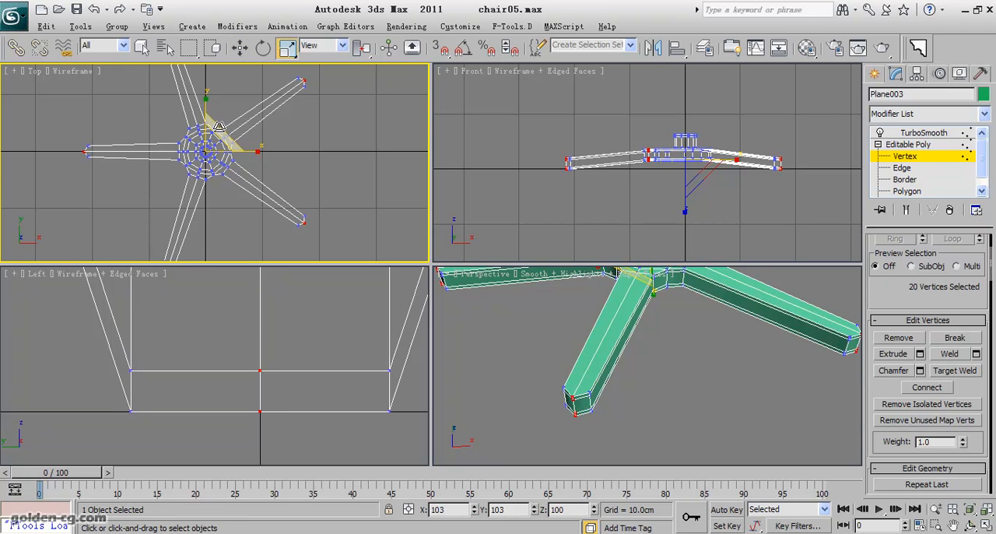
middle_drag(138, 160, 156, 132)
click(141, 160)
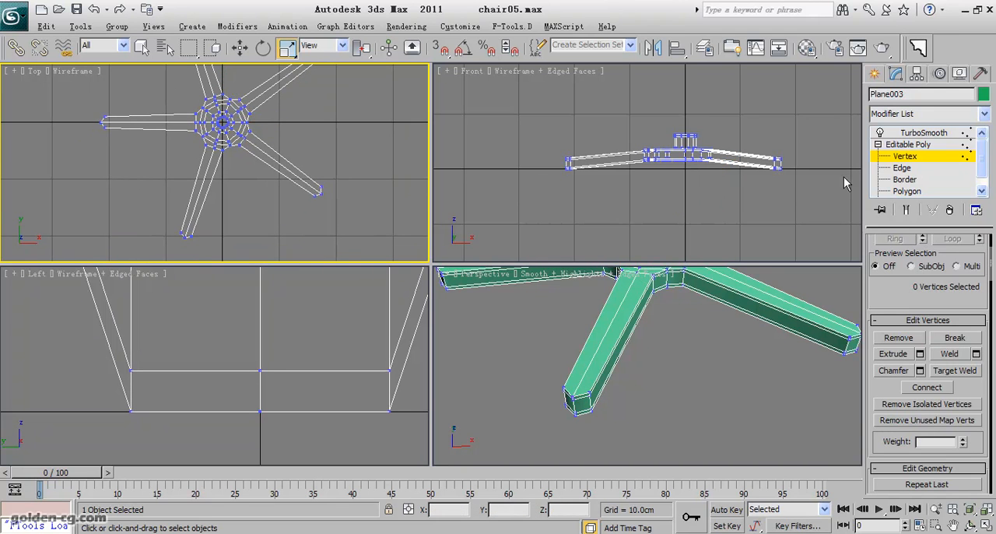
- Connect the lengthwise edges of all five legs with 1 segment, pinch 0 and slide -94 near the leg tips
click(900, 168)
drag(162, 122, 140, 164)
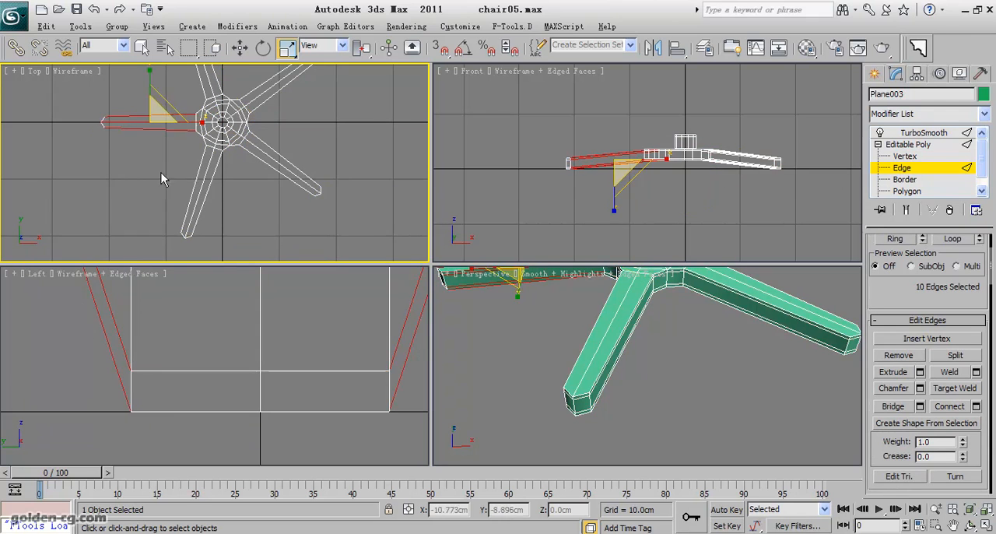
ctrl+drag(245, 196, 246, 197)
ctrl+drag(293, 146, 269, 184)
middle_drag(274, 197, 296, 253)
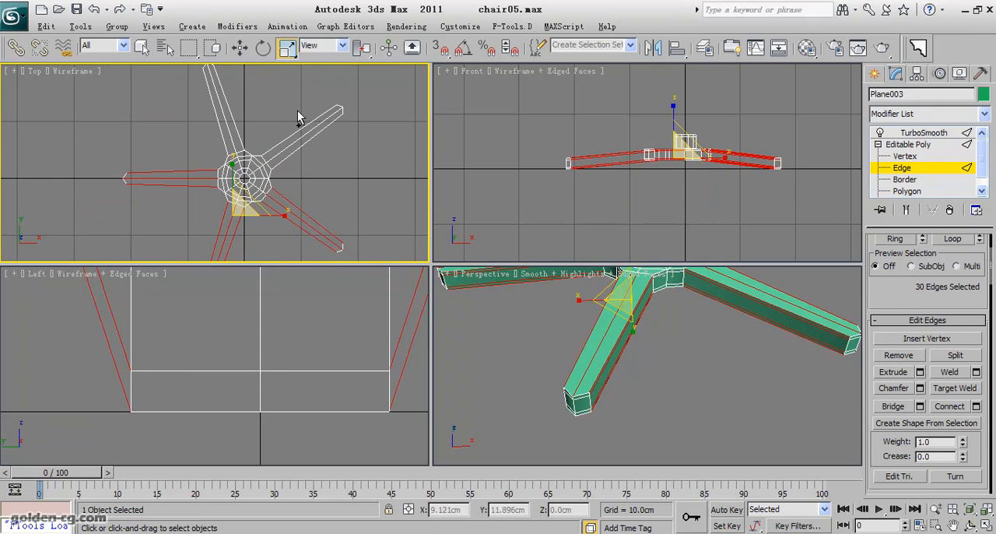
ctrl+drag(297, 109, 322, 153)
ctrl+drag(209, 123, 207, 126)
middle_drag(290, 196, 299, 138)
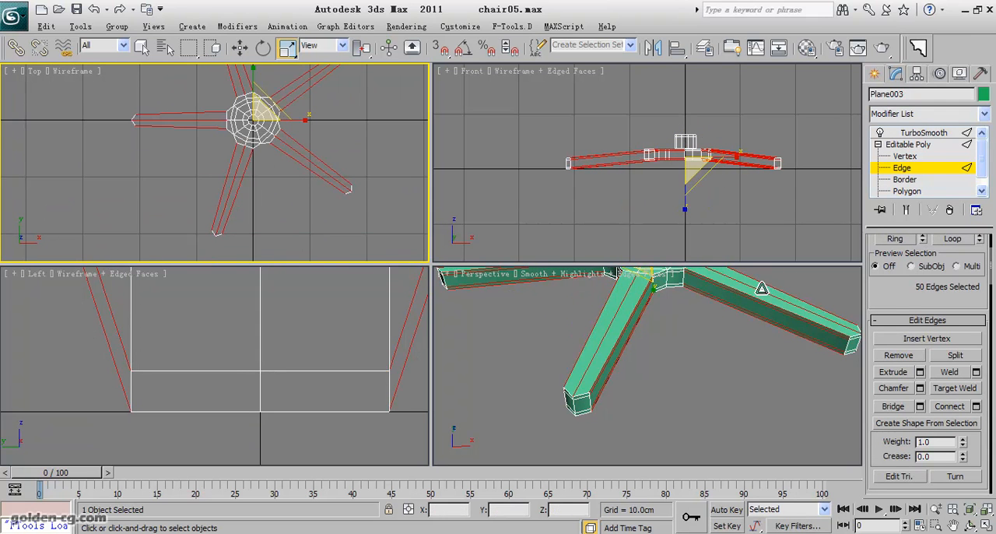
click(977, 406)
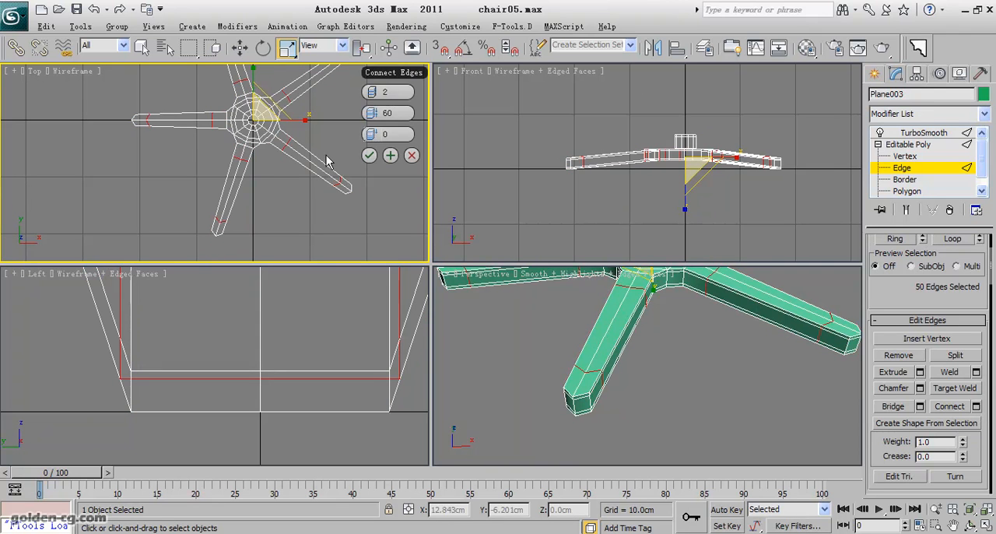
click(377, 92)
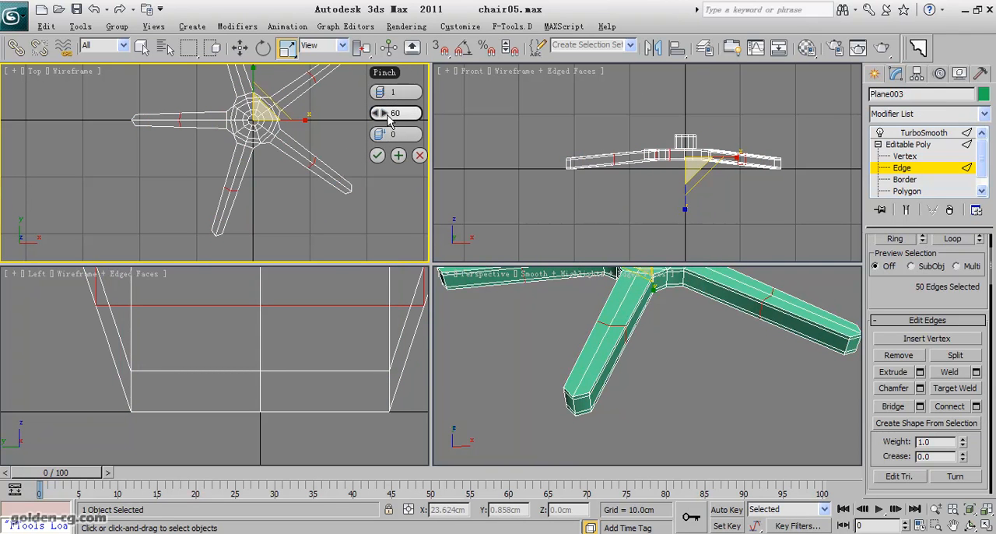
right_click(384, 114)
drag(384, 134, 110, 125)
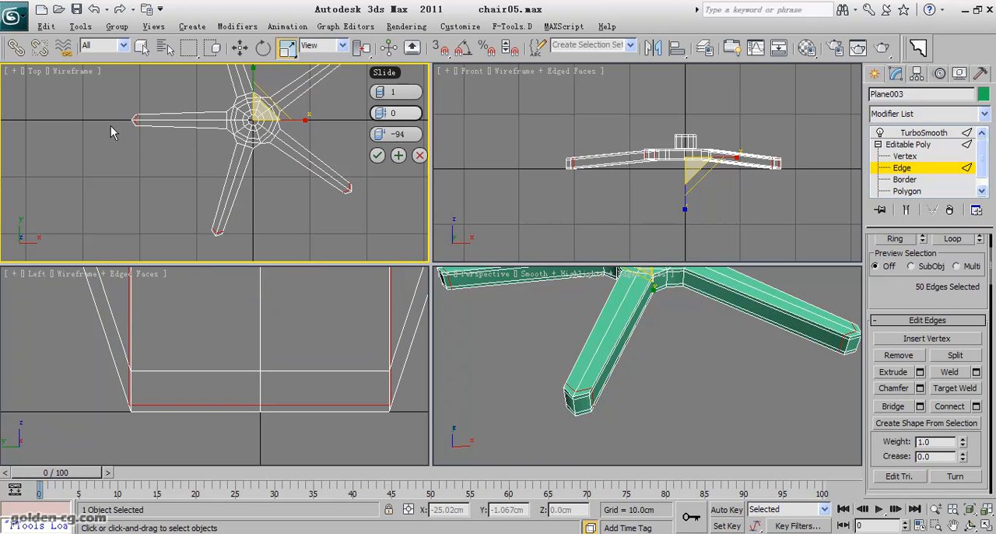
click(377, 155)
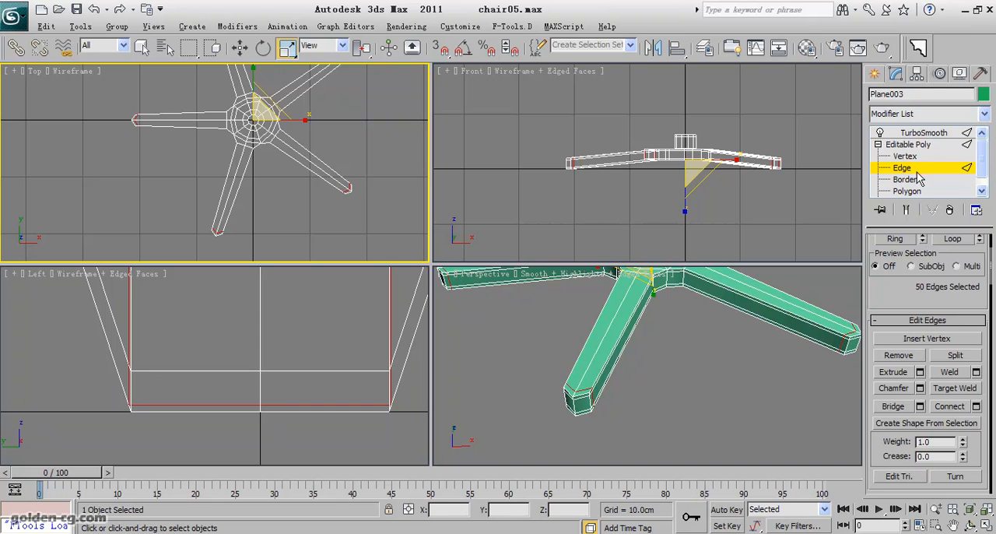
- Return to the TurboSmooth level, hide the edge overlay in the perspective view and examine the smoothed base
click(909, 145)
click(921, 134)
scroll(687, 366, down, 5)
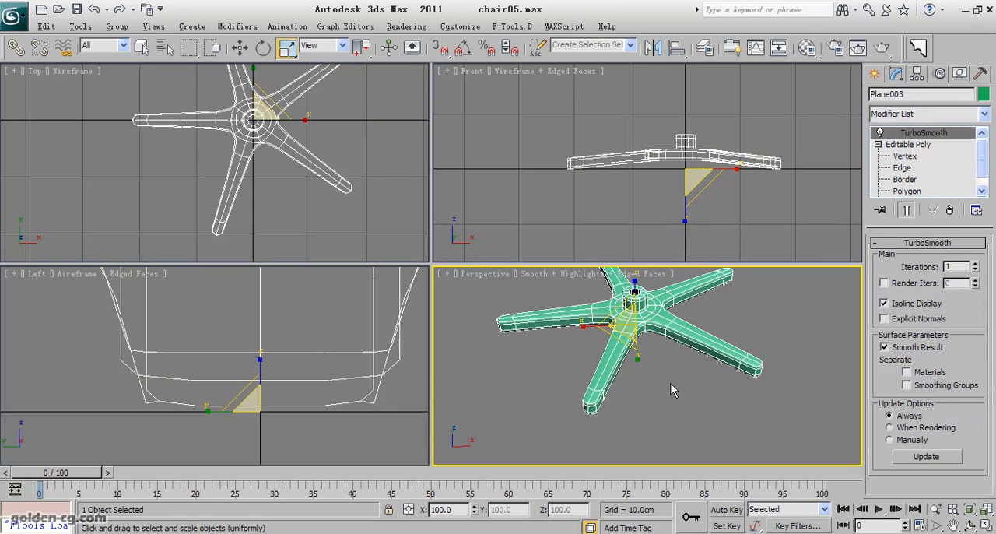
click(671, 383)
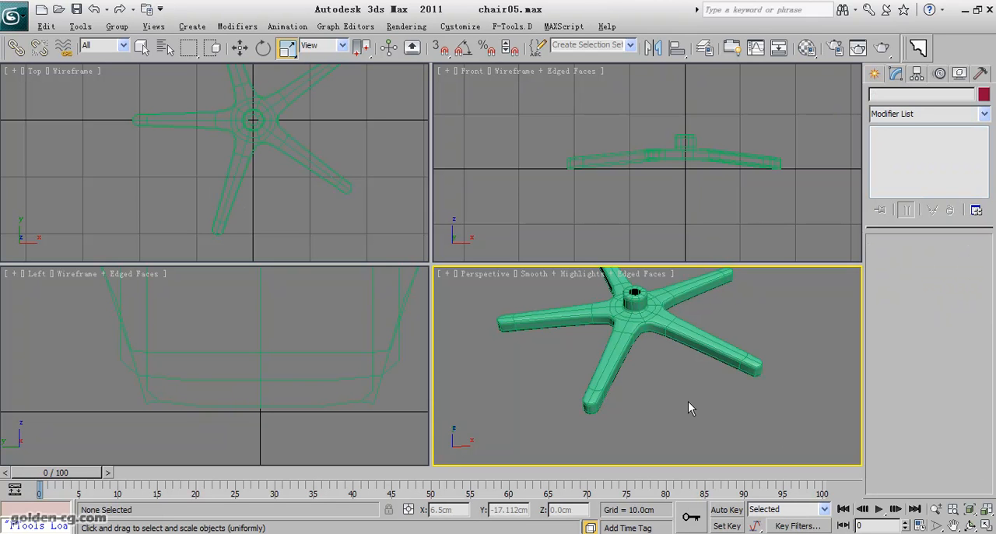
key(F4)
scroll(688, 402, down, 3)
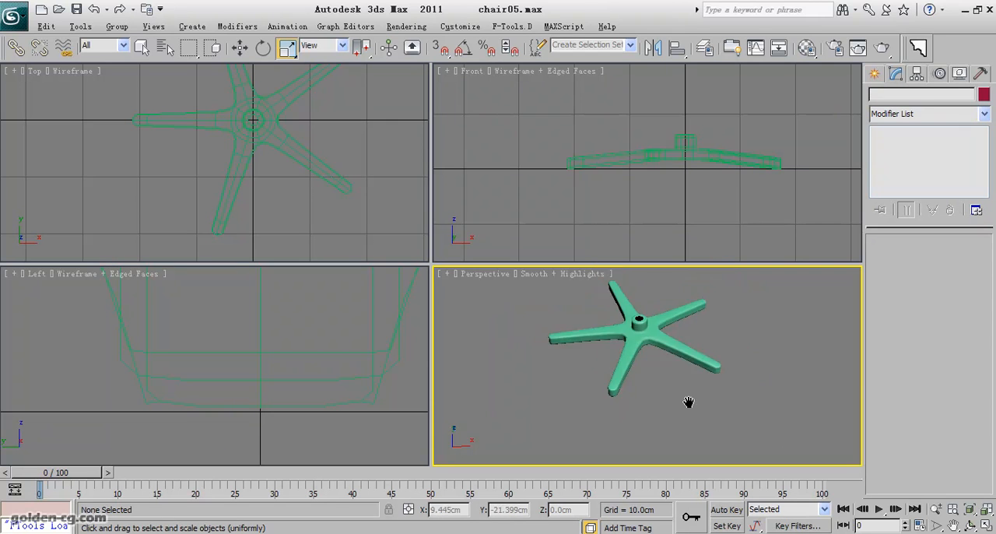
click(971, 526)
drag(656, 382, 640, 398)
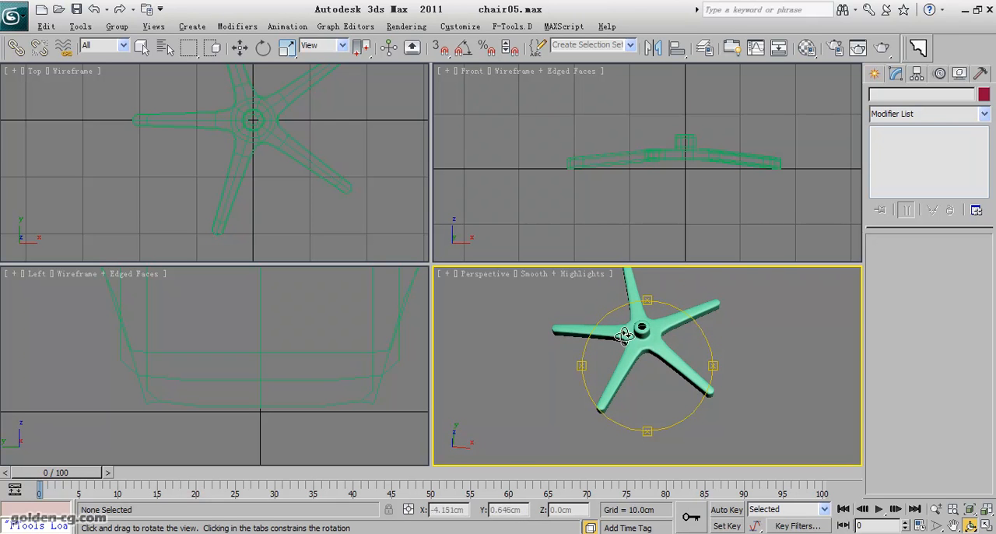
click(286, 208)
scroll(286, 208, up, 2)
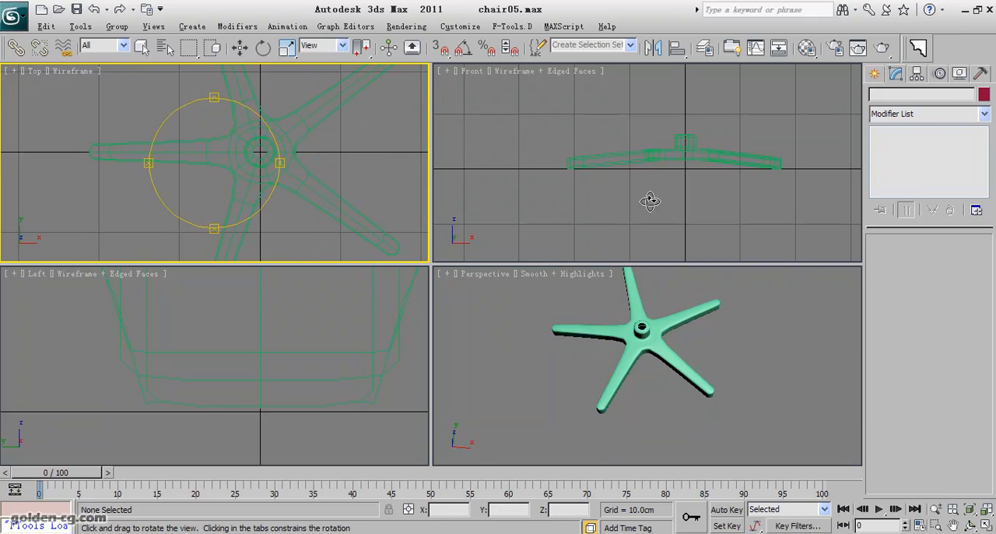
- Select the raised hub's vertices below TurboSmooth, scale them to 154% in X and Y, and show the edge overlay in perspective
right_click(660, 348)
click(644, 345)
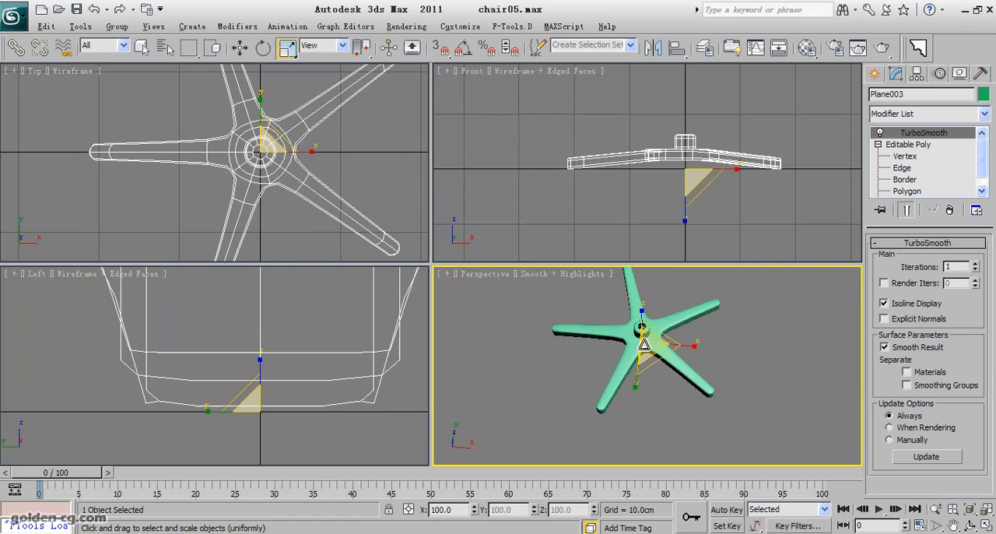
click(905, 156)
click(261, 156)
scroll(261, 156, up, 5)
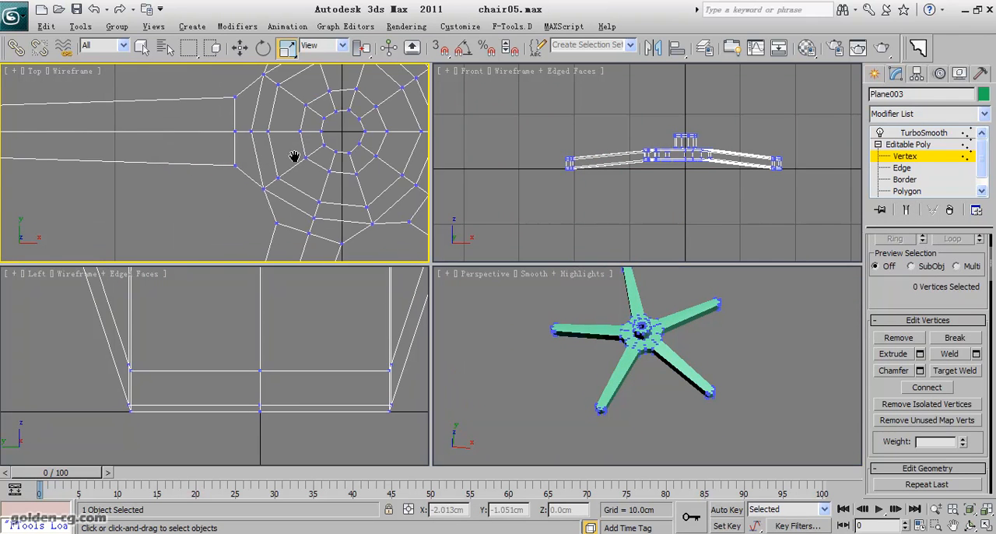
drag(252, 141, 326, 225)
ctrl+drag(249, 154, 232, 176)
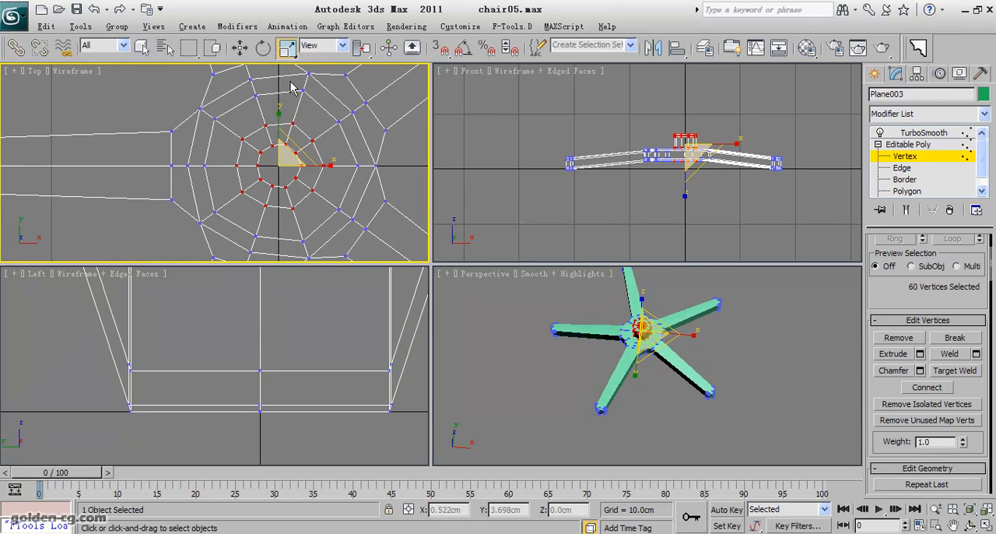
drag(294, 144, 321, 114)
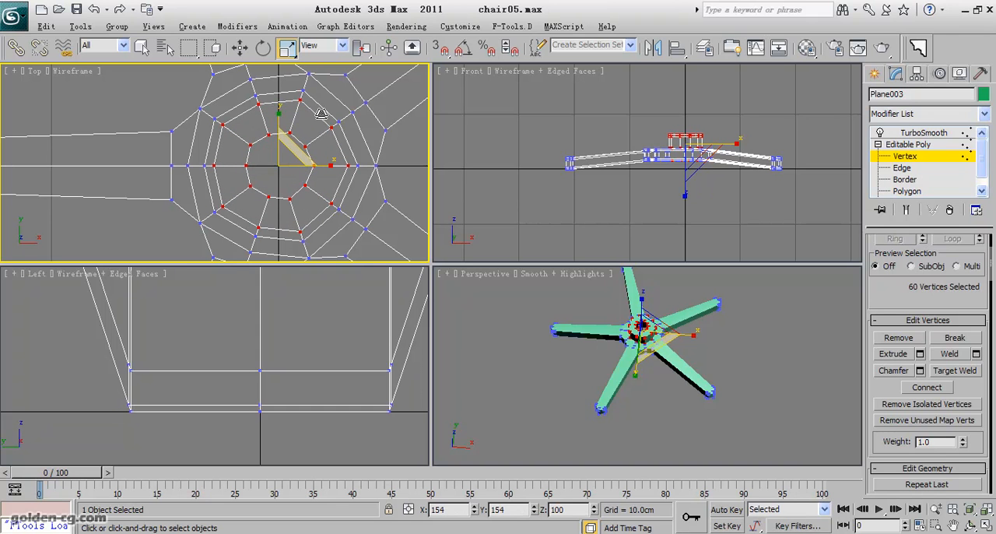
middle_drag(304, 159, 305, 158)
middle_click(578, 356)
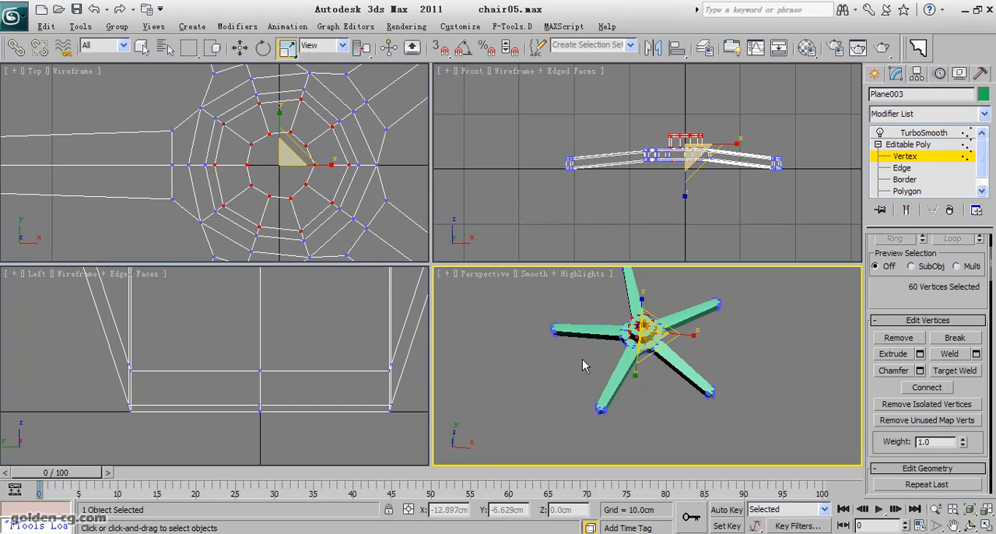
scroll(579, 356, up, 8)
middle_drag(576, 321, 568, 385)
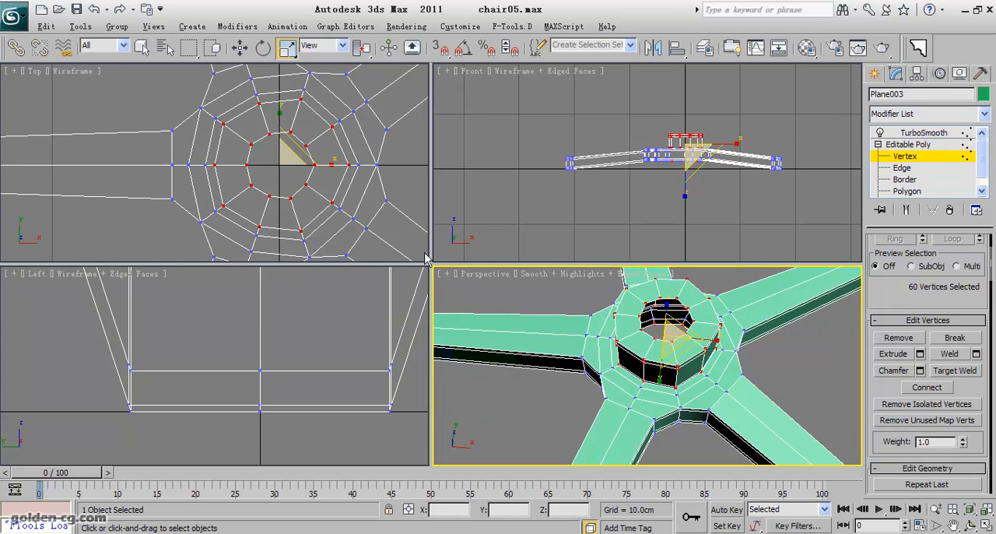
- Select the hub's vertices and the ring around its foot with a circular selection region and scale them slightly outward in X and Y
middle_drag(301, 173, 306, 173)
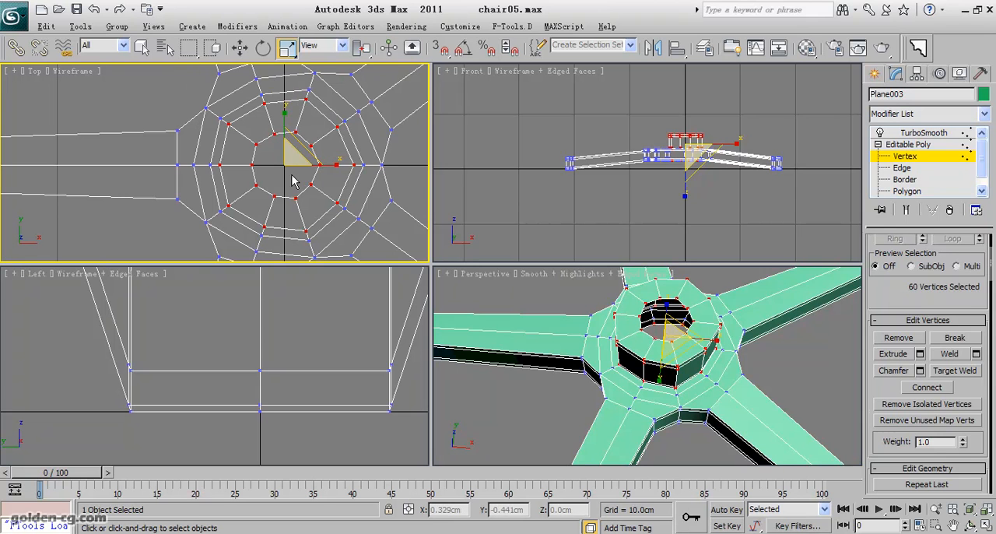
middle_drag(268, 187, 244, 186)
key(alt+w)
middle_drag(511, 184, 436, 156)
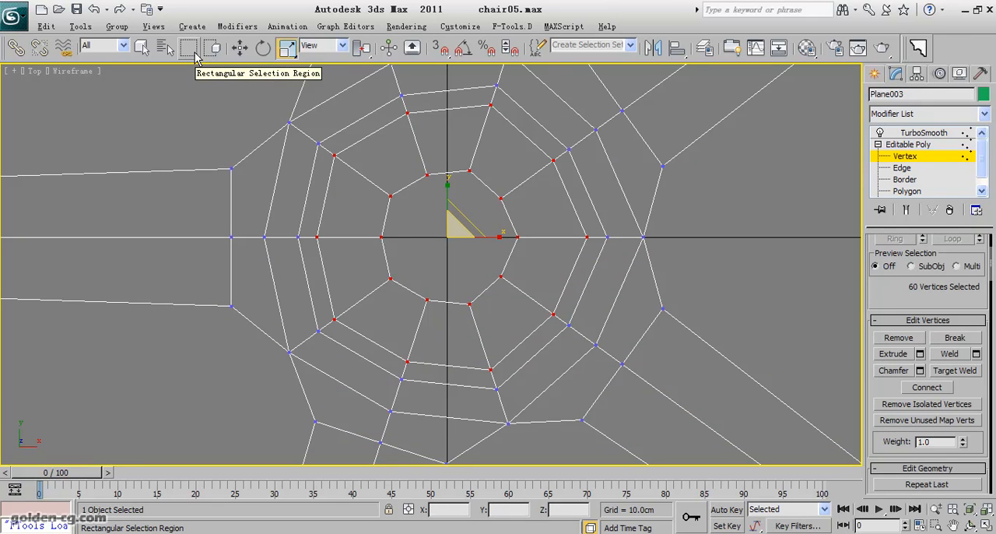
drag(195, 59, 192, 86)
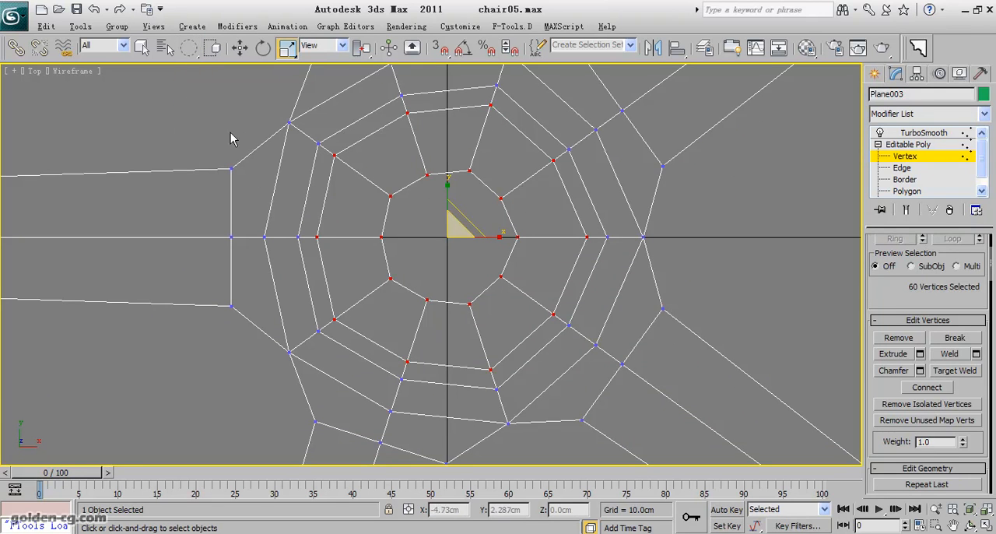
click(142, 46)
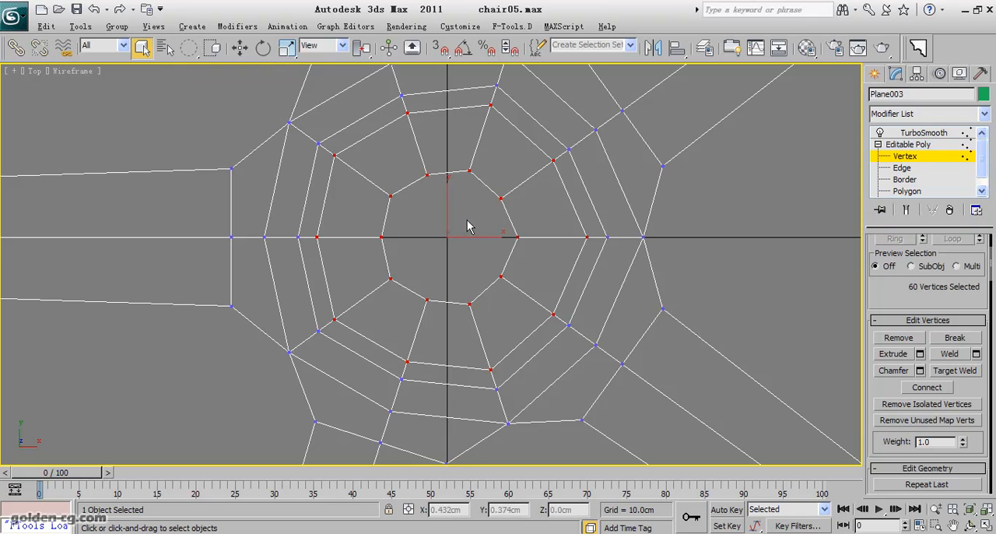
drag(514, 286, 612, 328)
drag(450, 243, 615, 330)
click(287, 48)
drag(462, 220, 475, 214)
click(436, 238)
key(alt+w)
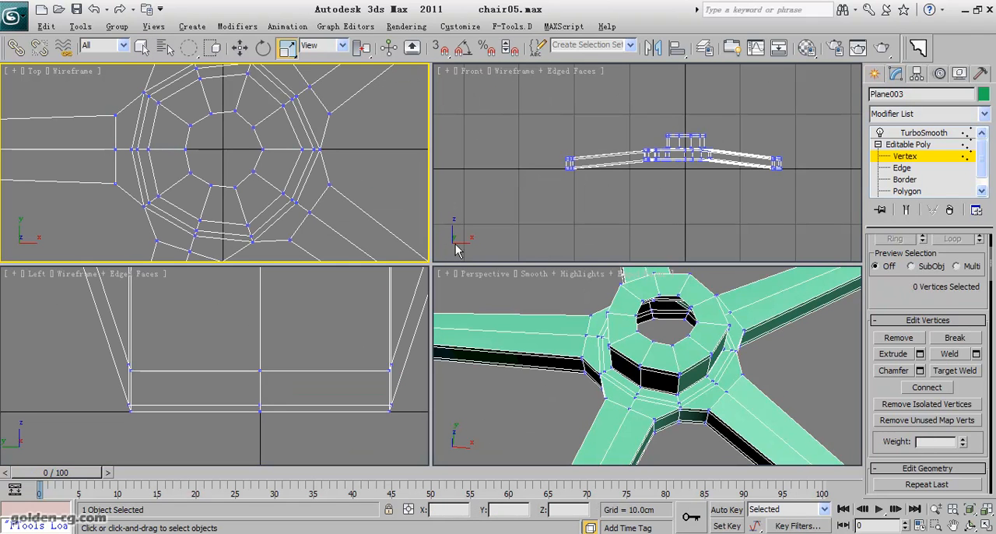
- Return the base to its TurboSmooth level, deselect it and hide the edge overlay in the perspective view
click(904, 156)
click(924, 133)
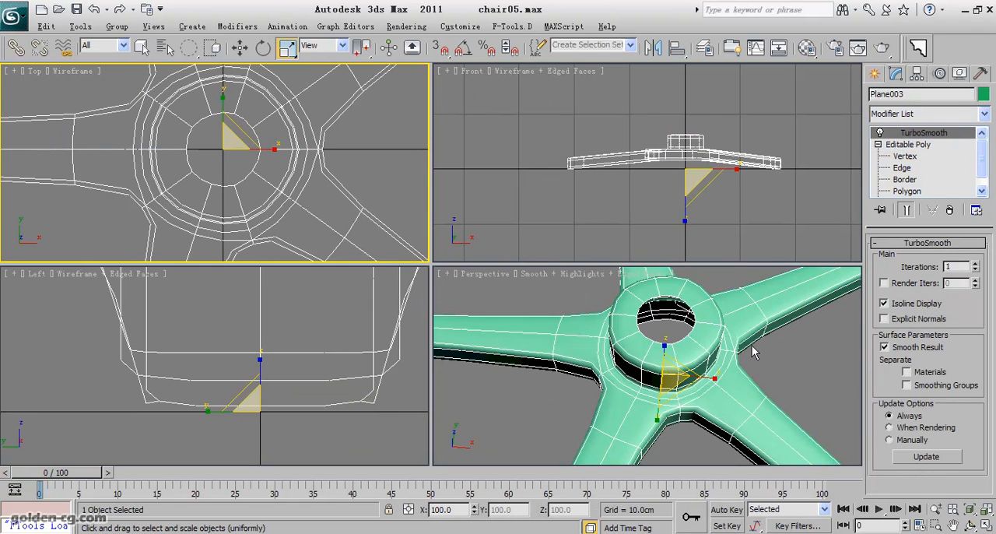
right_click(752, 352)
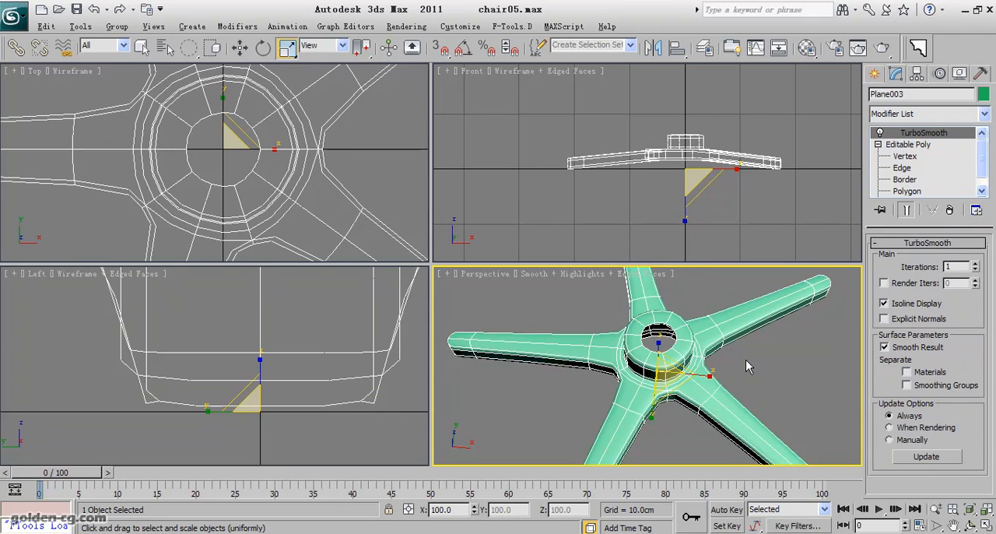
click(771, 378)
key(F4)
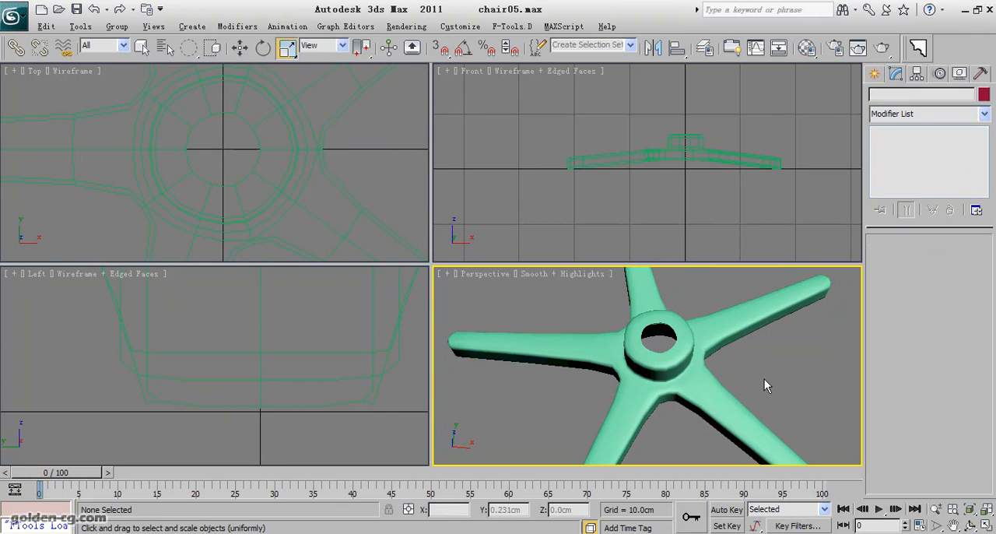
- Raise the base's TurboSmooth iterations and examine the smoothed hub and legs from a low side angle
click(682, 336)
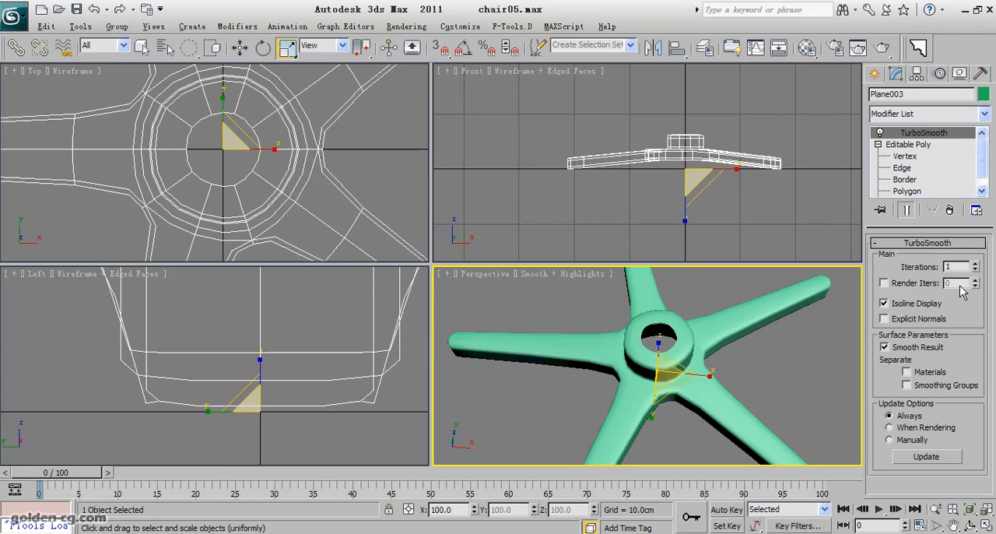
click(807, 411)
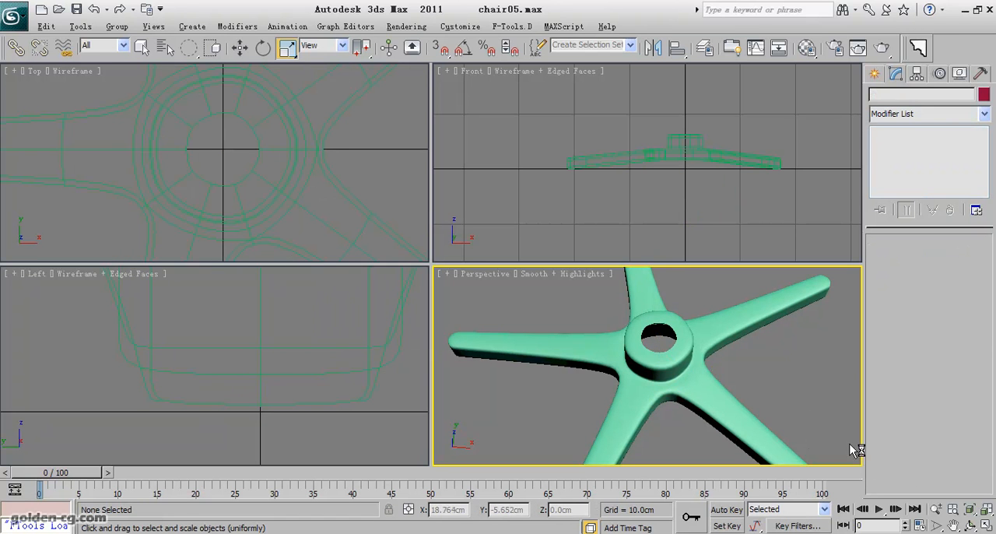
click(968, 526)
drag(652, 372, 603, 351)
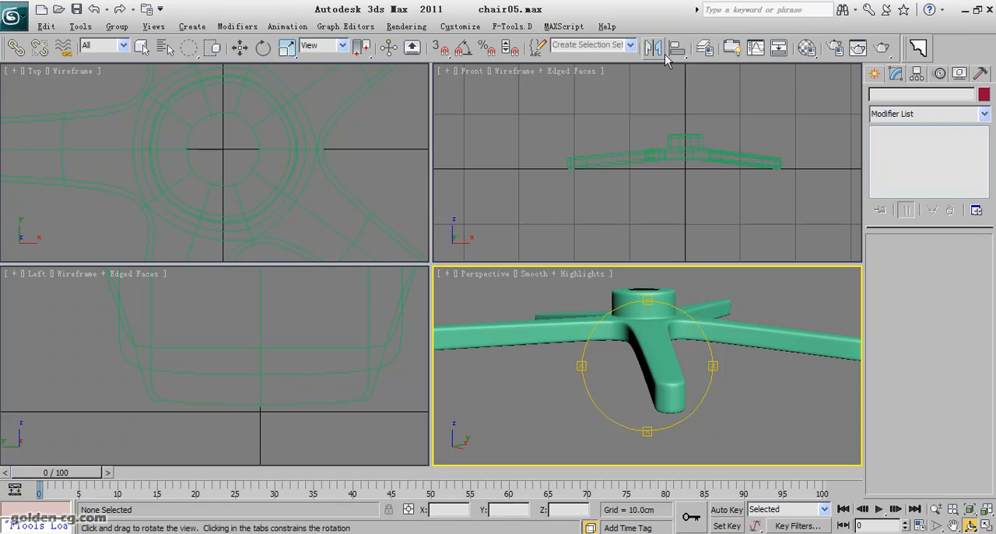
- Unhide the Wheels layer through the layer manager and close it
click(706, 48)
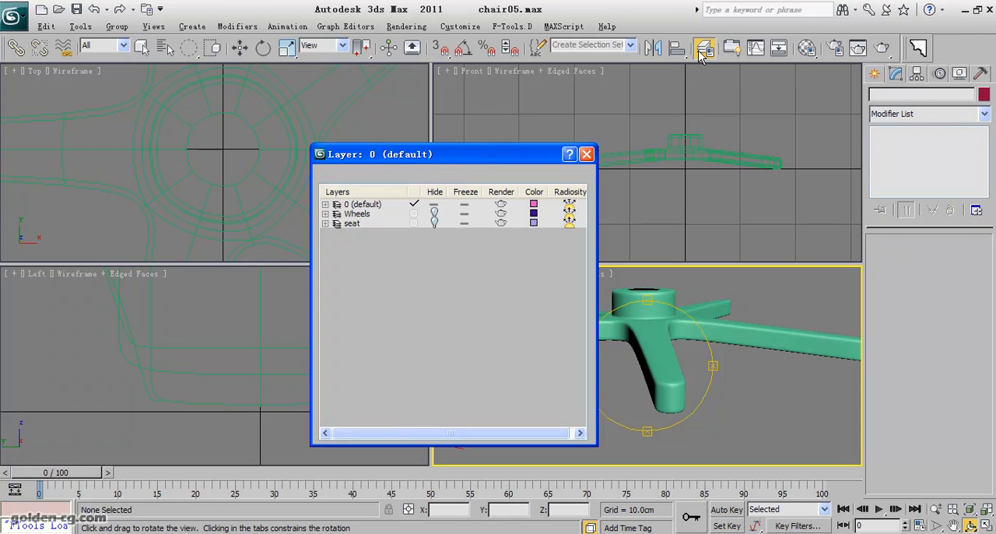
click(434, 212)
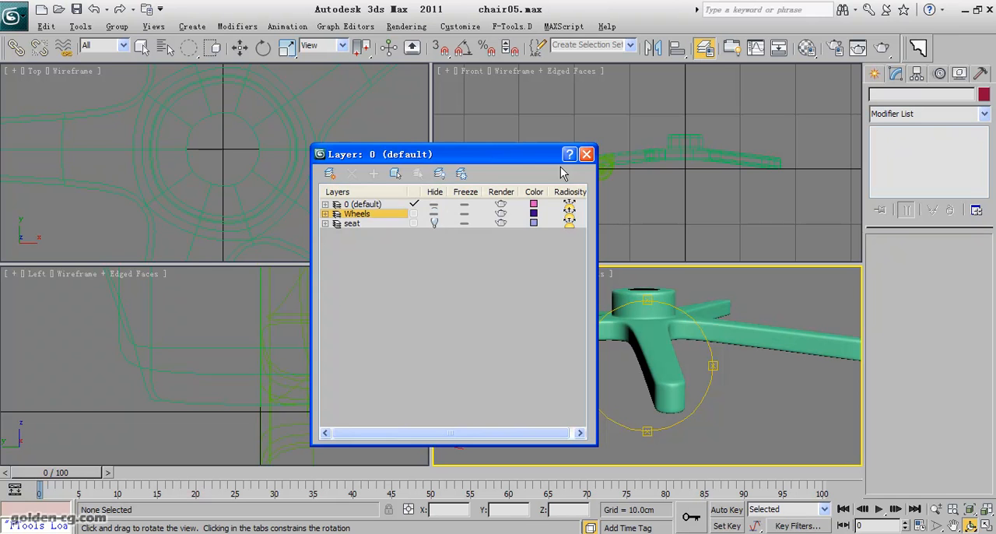
click(586, 155)
- Select the caster wheel and move it in the top view to the negative-X leg's tip, about X -21.2, Y 2.0 cm
click(601, 169)
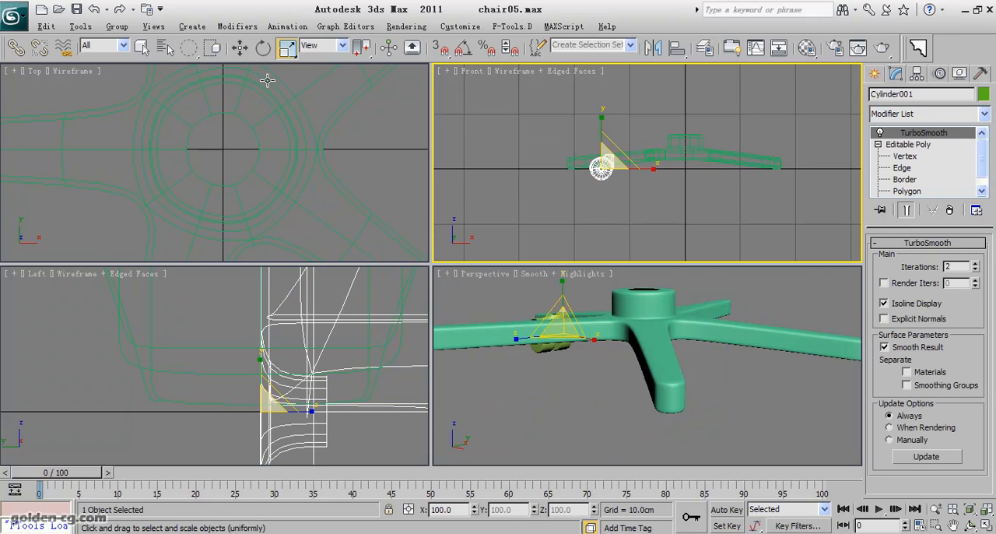
click(240, 52)
scroll(218, 117, down, 2)
middle_click(218, 117)
scroll(218, 118, down, 6)
scroll(107, 176, up, 2)
middle_drag(107, 177, 277, 124)
drag(238, 109, 162, 74)
middle_drag(195, 126, 242, 221)
scroll(289, 196, up, 2)
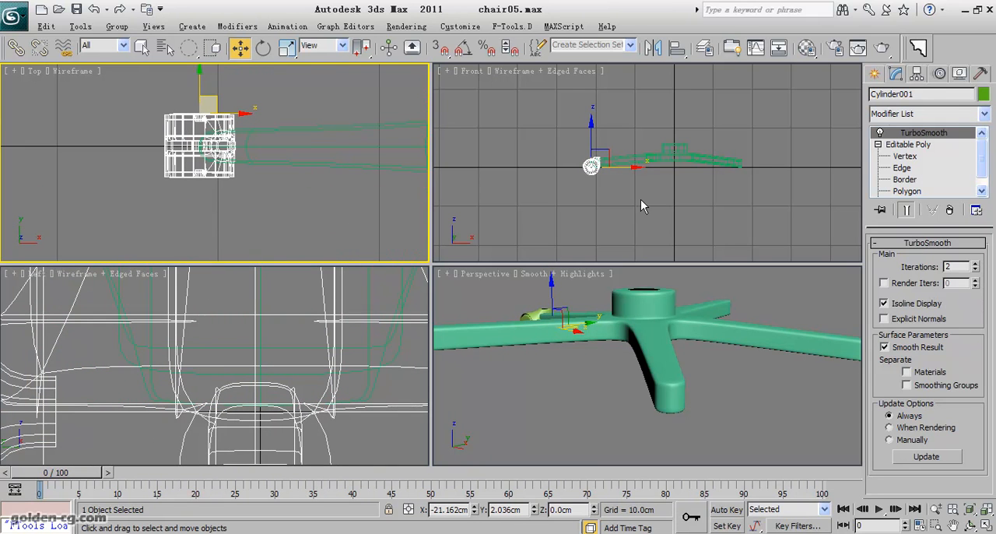
- Move only the wheel's pivot to the centre of its mounting stem, at about X -19.7, Y 0.1 cm
click(918, 75)
click(897, 75)
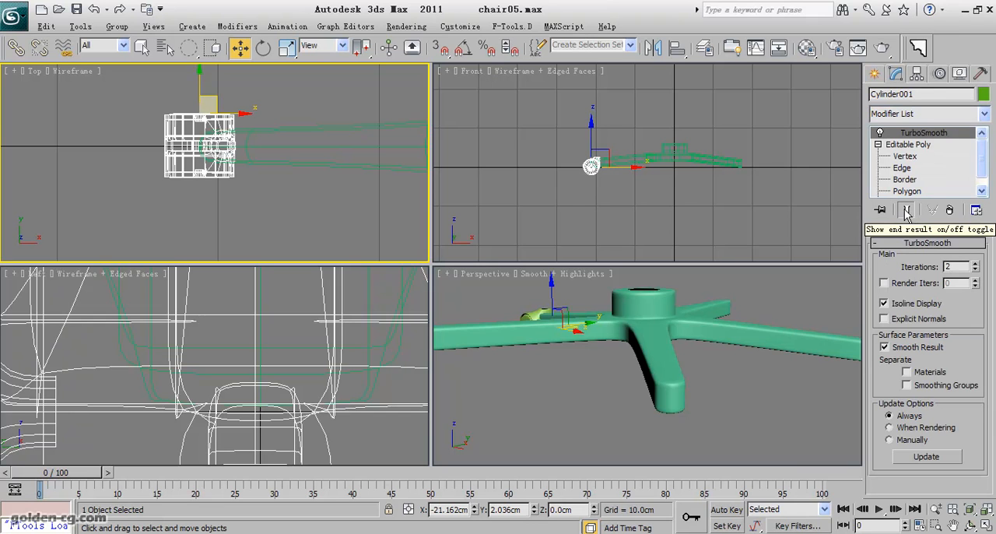
click(907, 210)
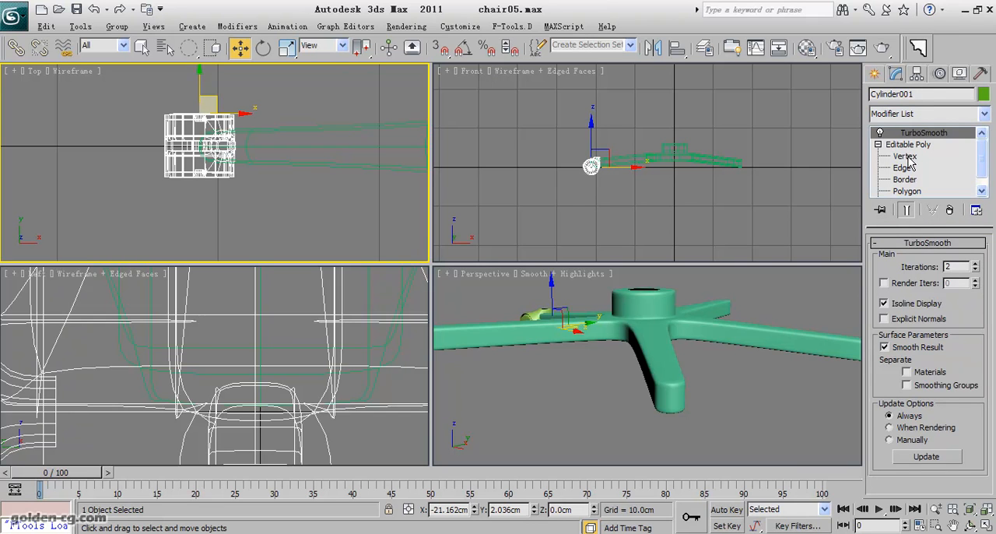
click(940, 74)
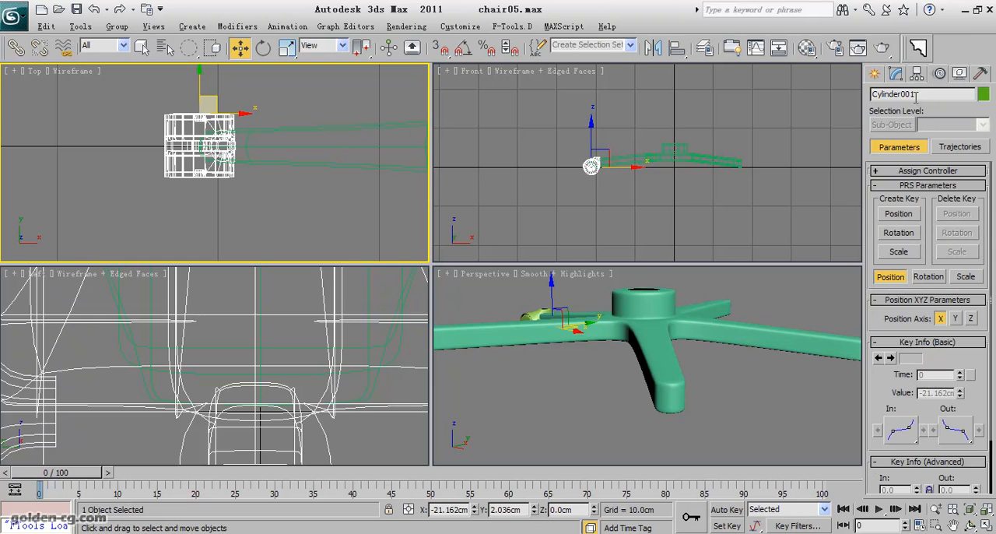
click(918, 74)
click(930, 166)
scroll(267, 158, up, 3)
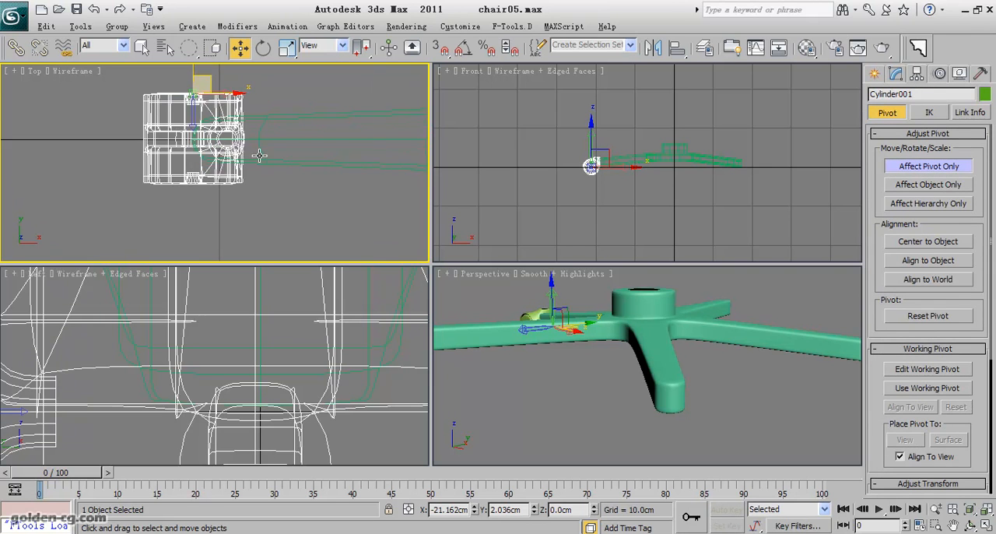
drag(210, 115, 244, 158)
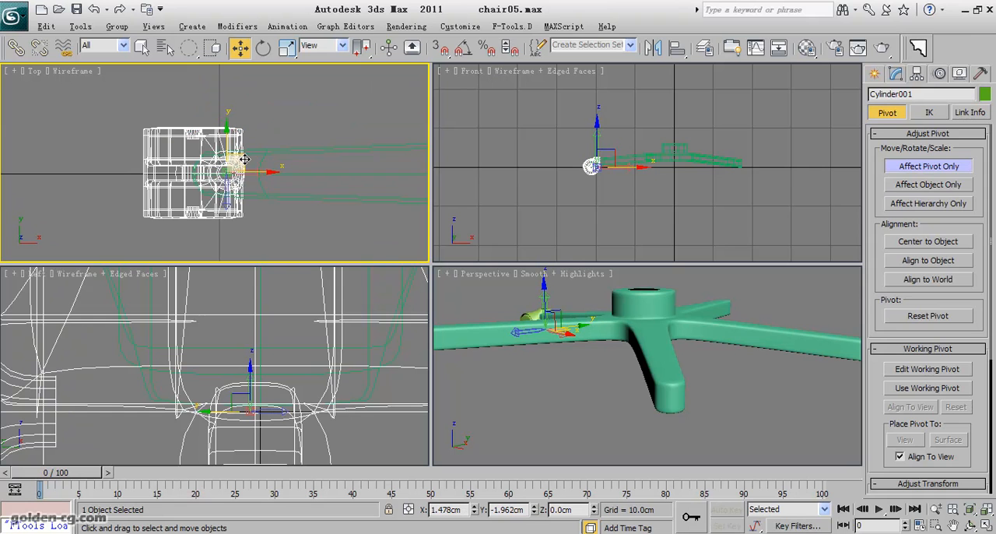
click(949, 173)
- Lower the wheel in the front view until its mount meets the leg tip's underside, at about X -20.0, Z -2.7 cm
scroll(606, 166, up, 3)
middle_drag(572, 171, 682, 178)
scroll(682, 178, up, 3)
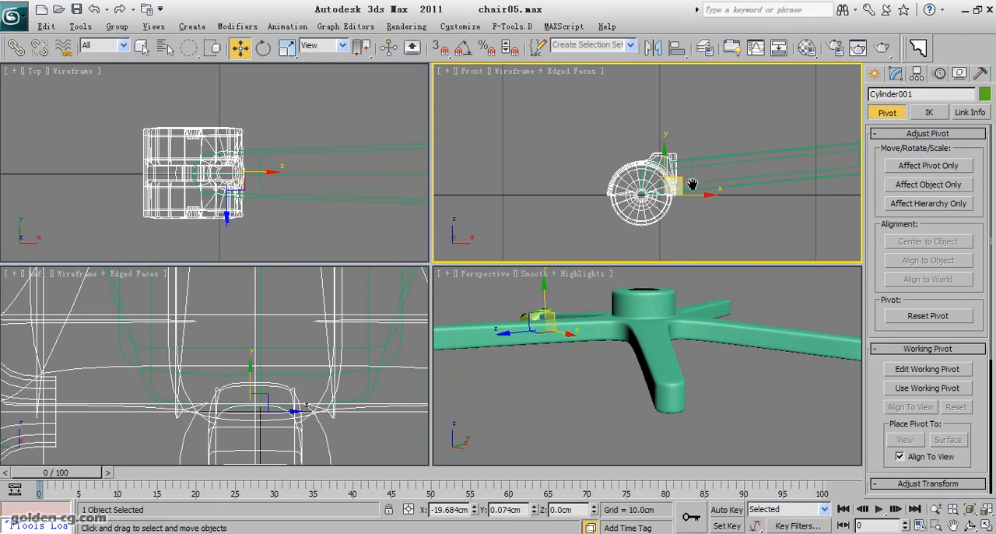
drag(681, 178, 676, 222)
scroll(656, 178, up, 2)
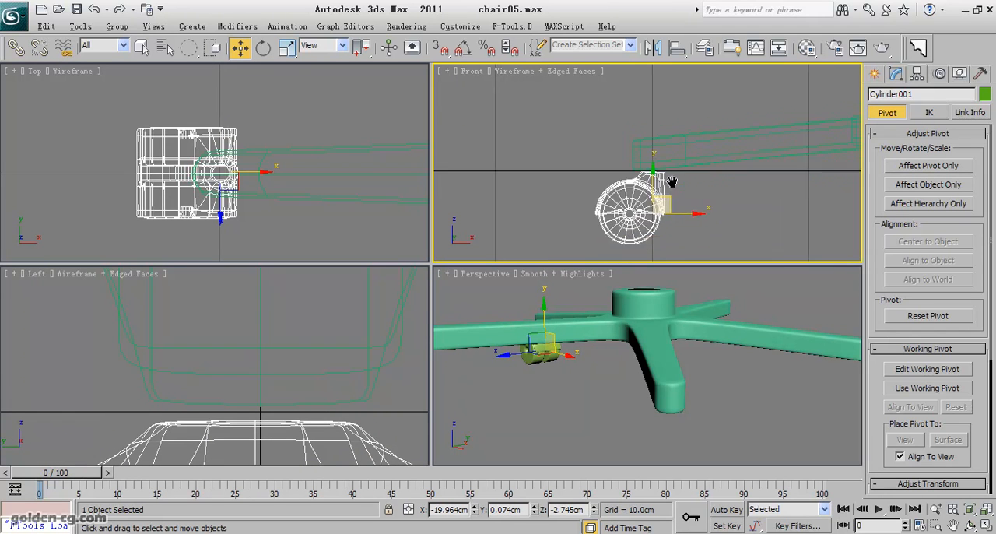
middle_drag(664, 200, 653, 182)
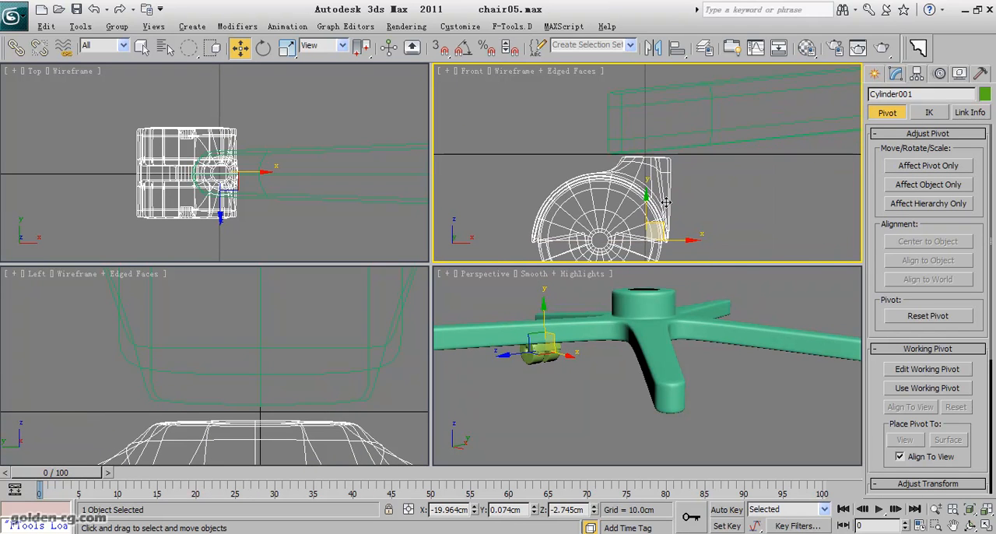
drag(648, 200, 650, 197)
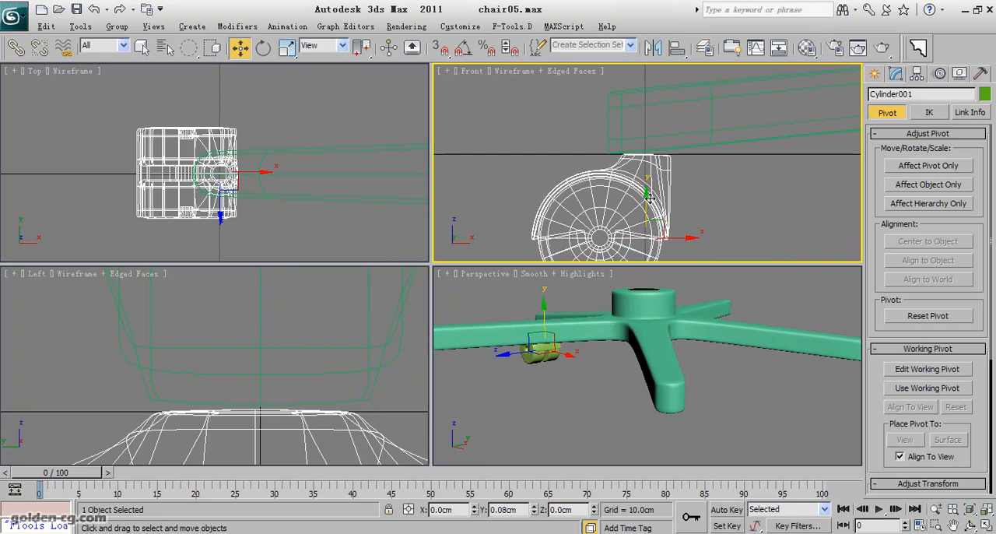
- Rotate the caster wheel about its stem in the top view so that it stands diagonally to the leg
middle_drag(317, 205, 267, 179)
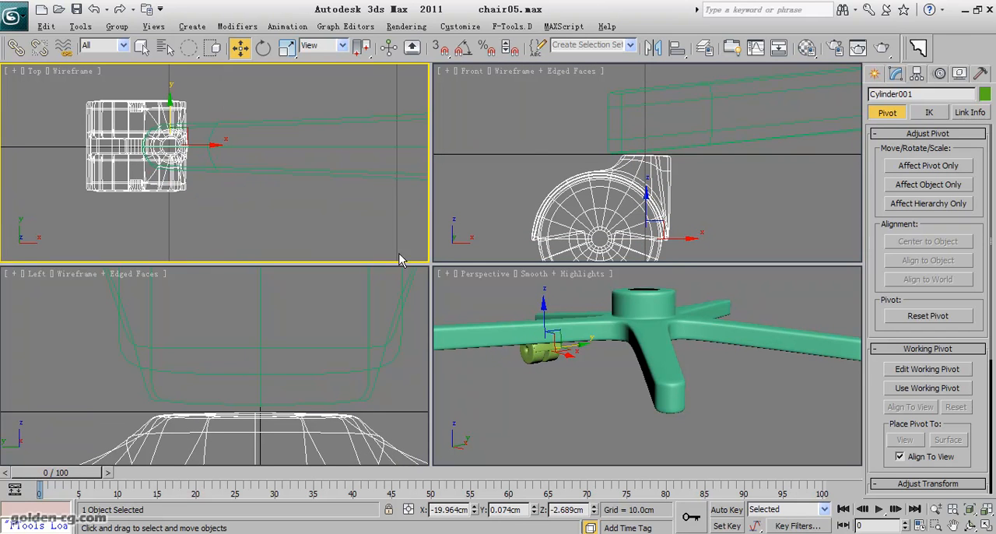
middle_drag(612, 362, 669, 358)
click(971, 526)
drag(644, 369, 685, 284)
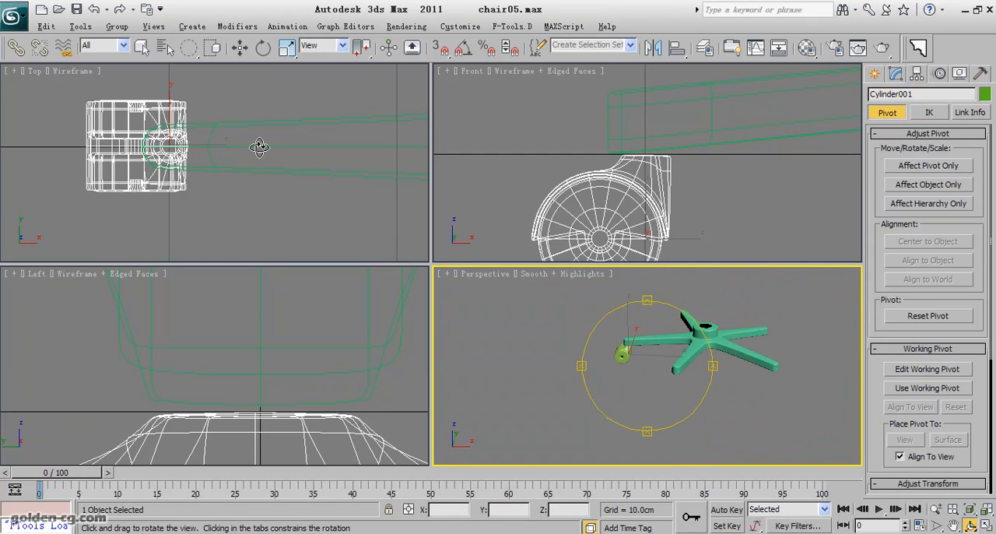
scroll(241, 158, down, 6)
scroll(227, 166, down, 1)
scroll(229, 167, up, 1)
middle_drag(230, 162, 227, 198)
right_click(226, 181)
click(263, 51)
scroll(217, 165, up, 2)
drag(219, 160, 273, 206)
- Try to clone the wheel onto the tip of the neighbouring upper leg as a single independent copy
click(240, 48)
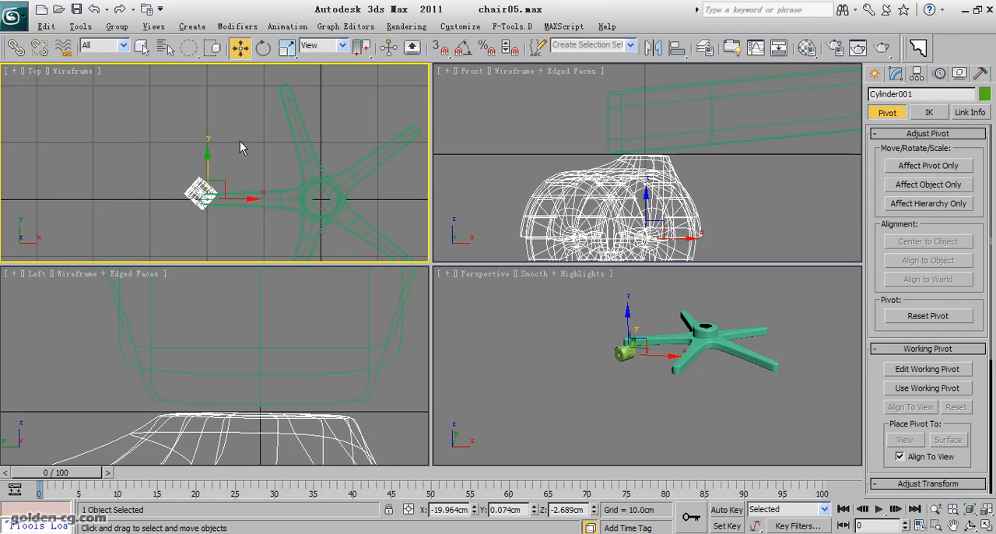
mouse_move(226, 184)
shift+mouse_down()
mouse_move(293, 74)
mouse_move(305, 81)
shift+mouse_up()
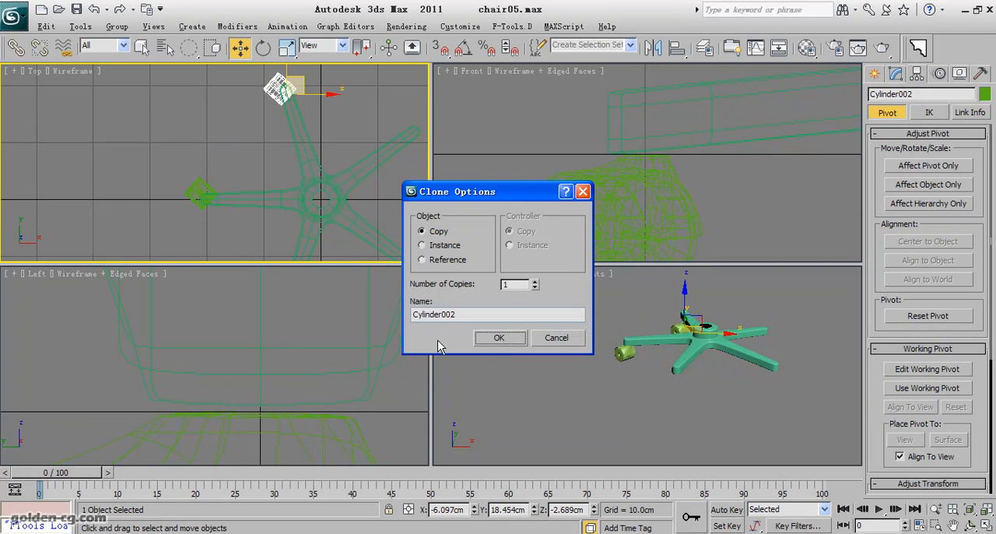
click(507, 337)
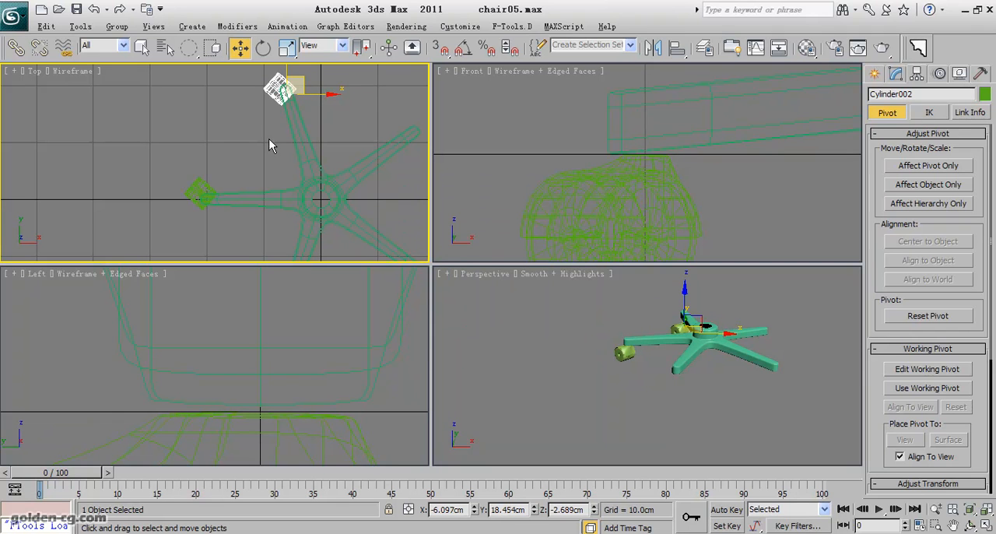
key(ctrl+z)
- Nudge the wheel in the top view to align its stem with the leg tip, at about X -20.2, Y 0.0 cm
middle_drag(301, 187, 297, 154)
scroll(292, 155, up, 2)
mouse_move(242, 171)
middle_down()
mouse_move(277, 193)
mouse_move(244, 129)
middle_up()
scroll(277, 193, up, 5)
drag(276, 153, 268, 155)
scroll(270, 162, down, 5)
scroll(270, 162, down, 4)
middle_drag(256, 202, 220, 168)
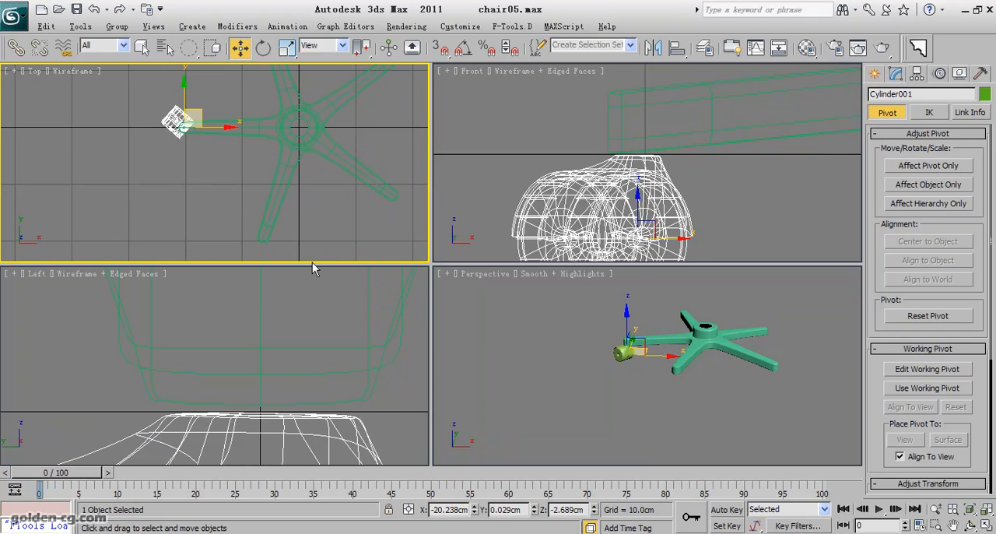
- Move only the wheel's pivot to the base's centre at X 0, Y 0, Z 0 cm
click(929, 166)
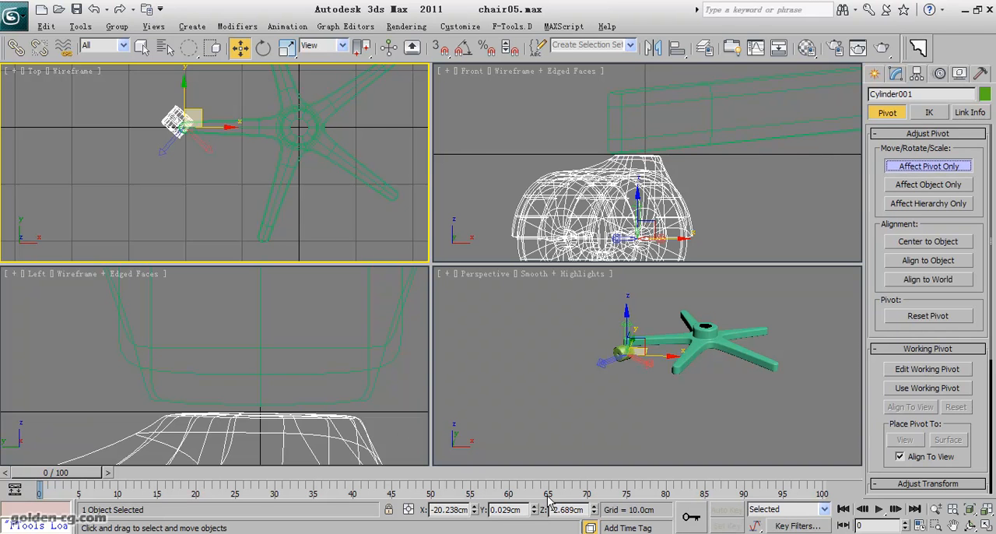
right_click(595, 511)
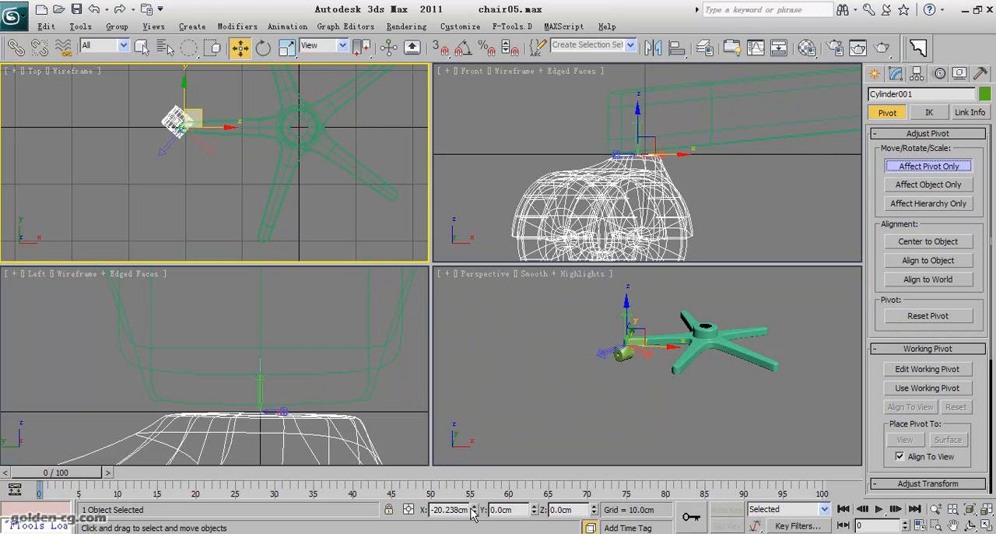
right_click(473, 510)
click(906, 167)
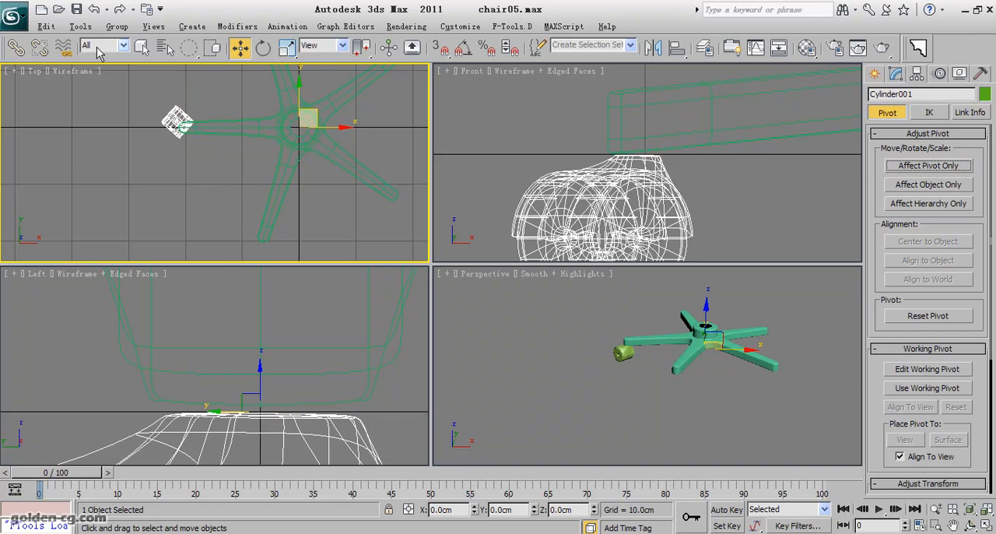
- Array the wheel as 5 copies over a 360-degree total rotation about Z, previewing the result before accepting it
click(80, 27)
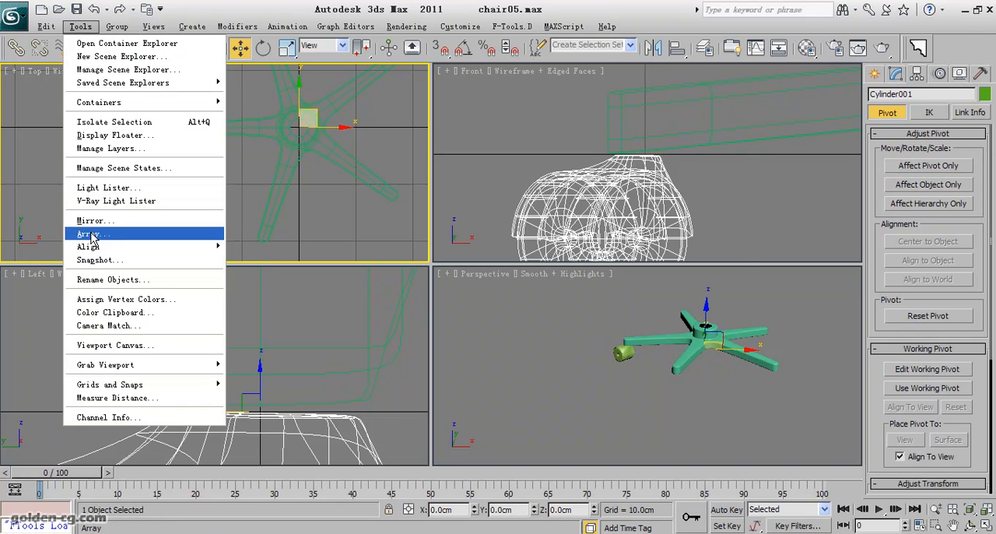
click(89, 233)
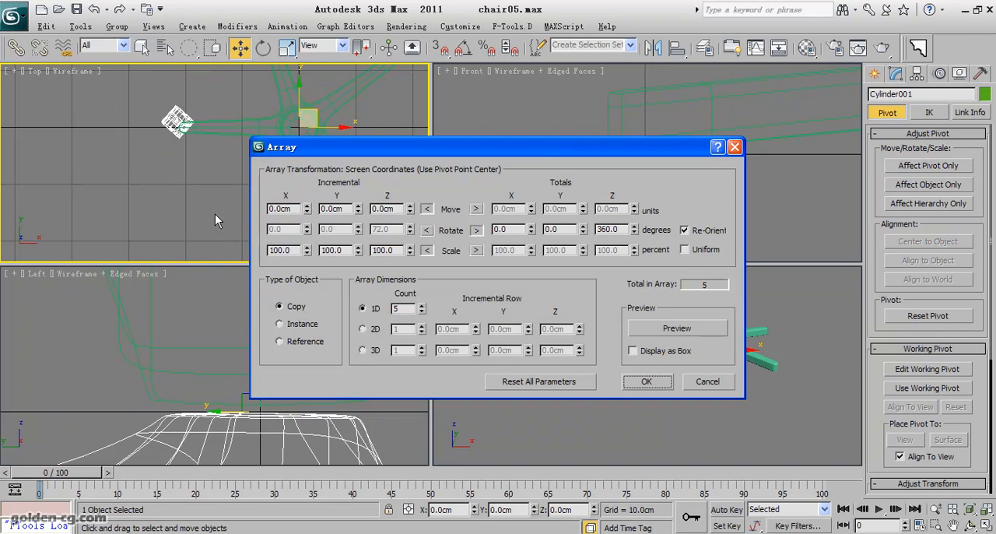
click(690, 330)
drag(403, 153, 623, 161)
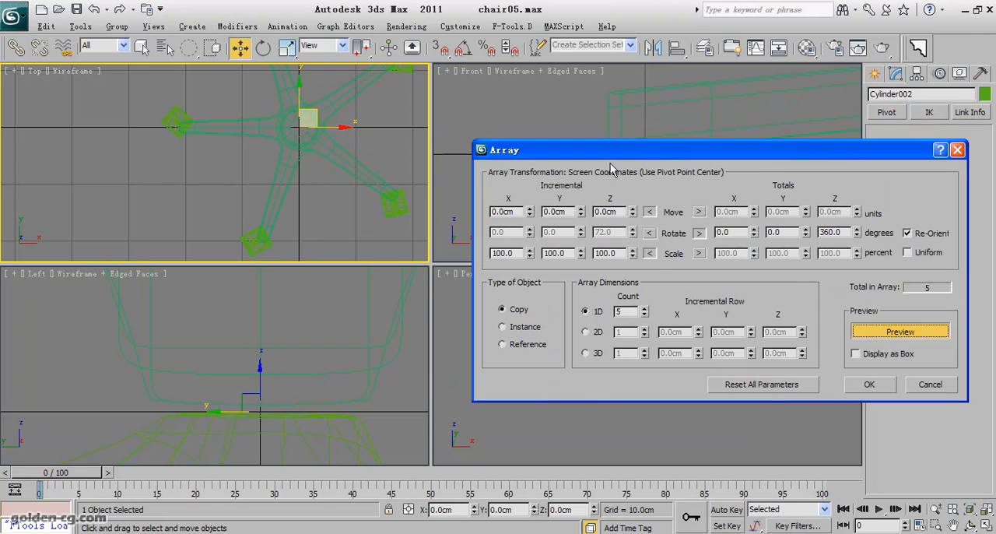
click(867, 385)
- Select the five-legged base and open its Editable Poly for vertex editing beneath the TurboSmooth modifier
middle_drag(678, 395, 615, 357)
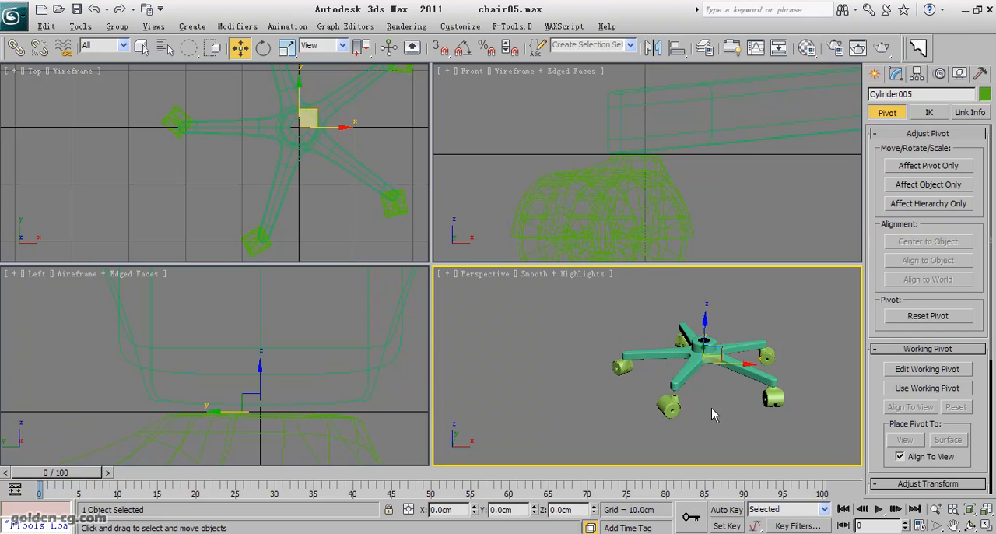
click(970, 526)
drag(686, 377, 613, 347)
right_click(612, 347)
scroll(424, 178, down, 5)
click(246, 155)
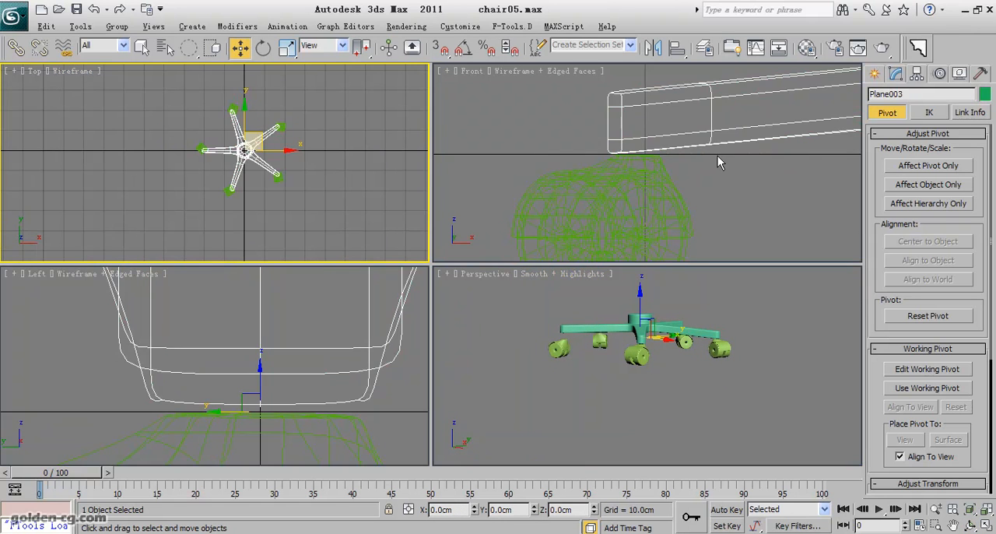
scroll(665, 170, down, 6)
middle_drag(749, 167, 620, 168)
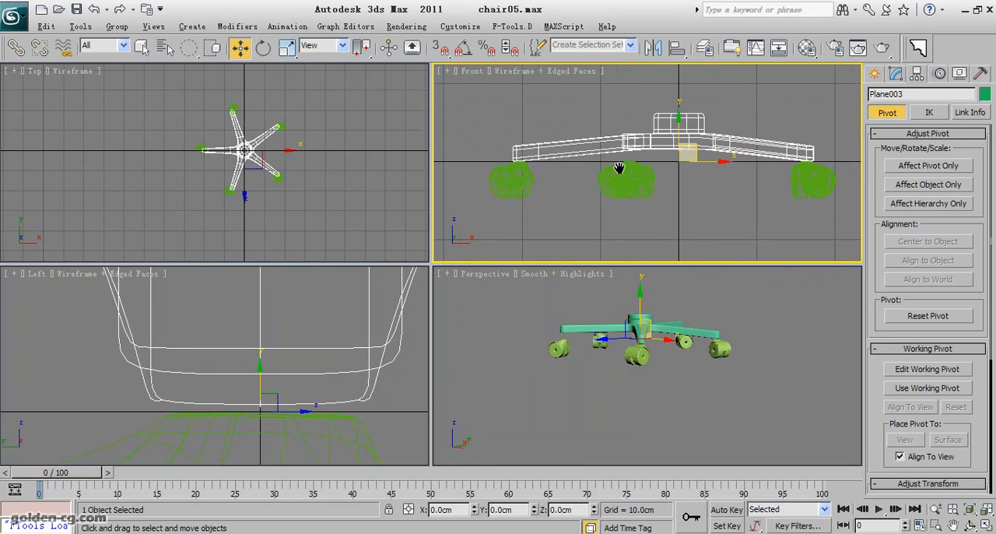
click(896, 74)
click(904, 157)
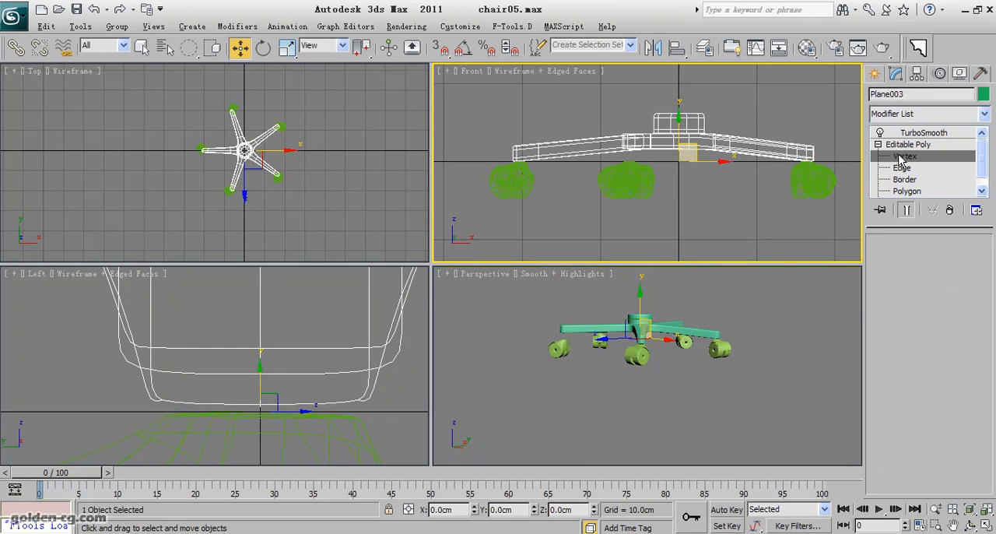
- With a rectangular selection region, select the leg-tip vertices near X -6.4, Y -19.7 cm and lower them to about Z 1.0 cm
mouse_move(572, 305)
mouse_down()
mouse_move(553, 342)
mouse_move(586, 310)
mouse_up()
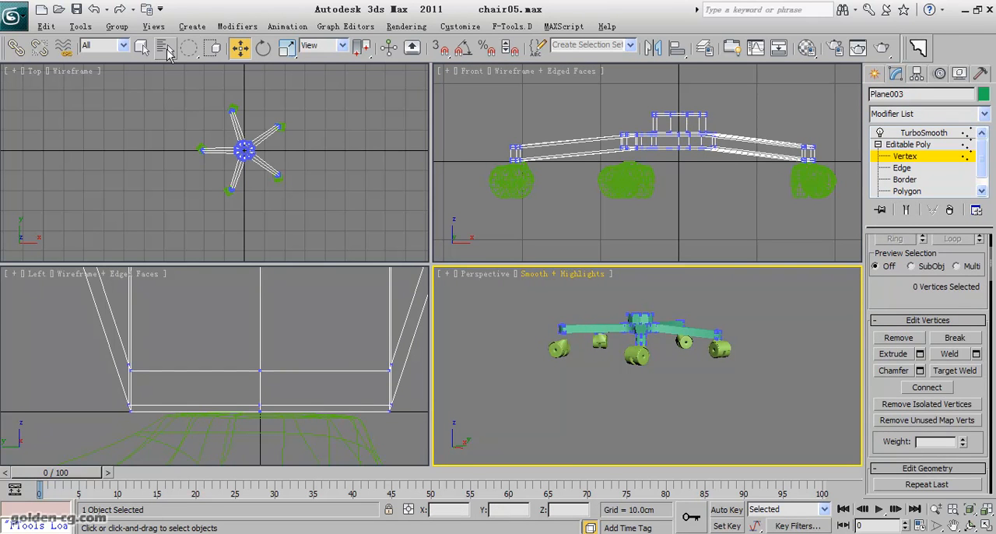
drag(189, 47, 188, 49)
drag(541, 352, 576, 312)
scroll(601, 208, up, 2)
drag(620, 92, 620, 109)
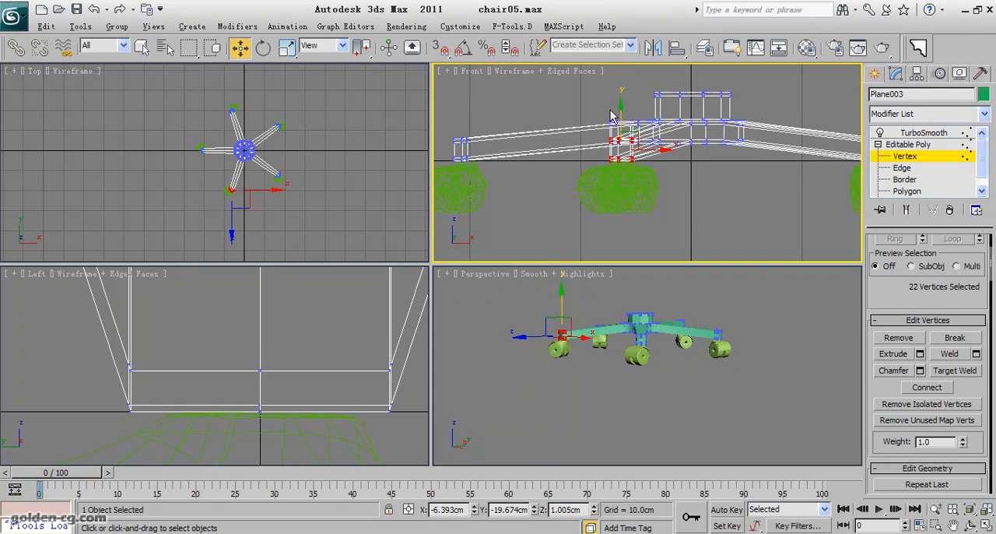
- Select the tip vertices of the remaining raised leg and lower them about 1.6 cm towards its wheel
click(971, 526)
drag(659, 362, 557, 356)
right_click(556, 356)
drag(702, 346, 700, 348)
click(627, 101)
drag(621, 92, 621, 110)
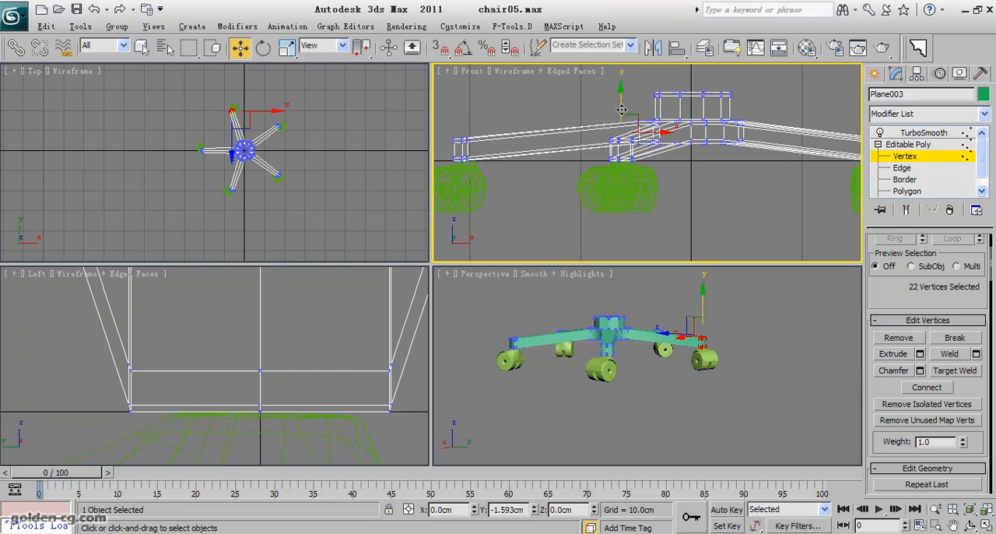
- Leave vertex editing, return the base to its TurboSmooth level and deselect it, viewing the base and wheels shaded without edged faces
click(803, 429)
key(F4)
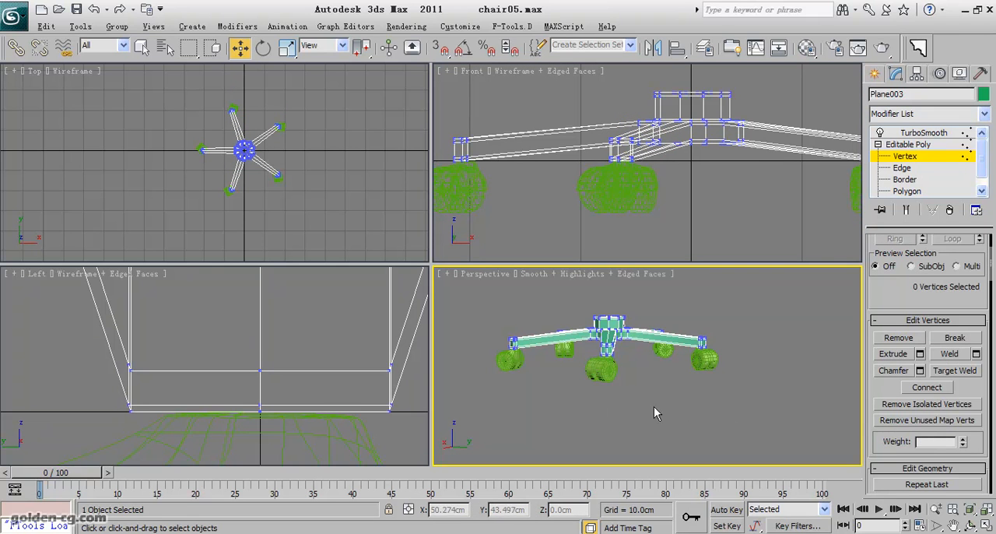
click(970, 526)
drag(628, 400, 667, 385)
scroll(610, 379, down, 3)
right_click(667, 385)
click(908, 144)
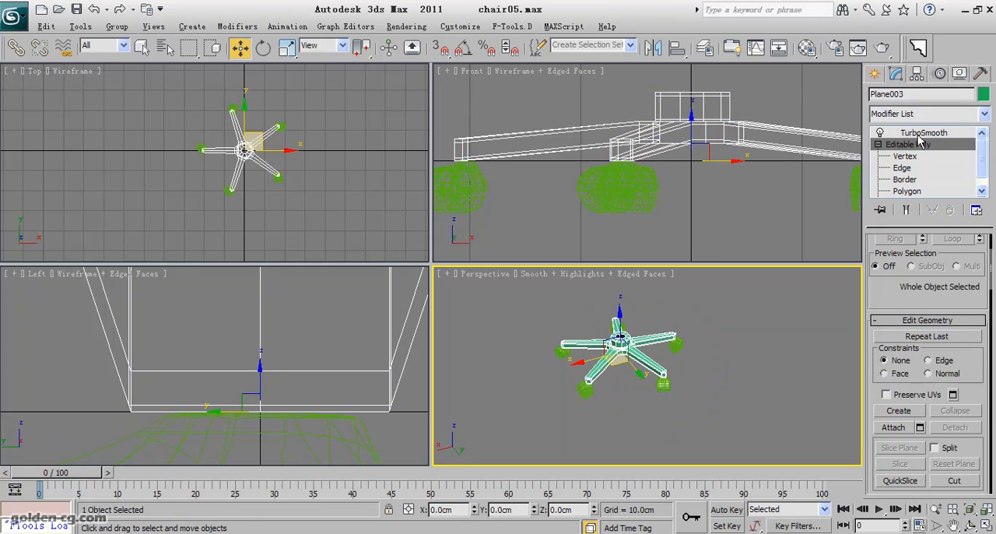
click(924, 132)
click(736, 378)
key(F4)
scroll(729, 375, up, 3)
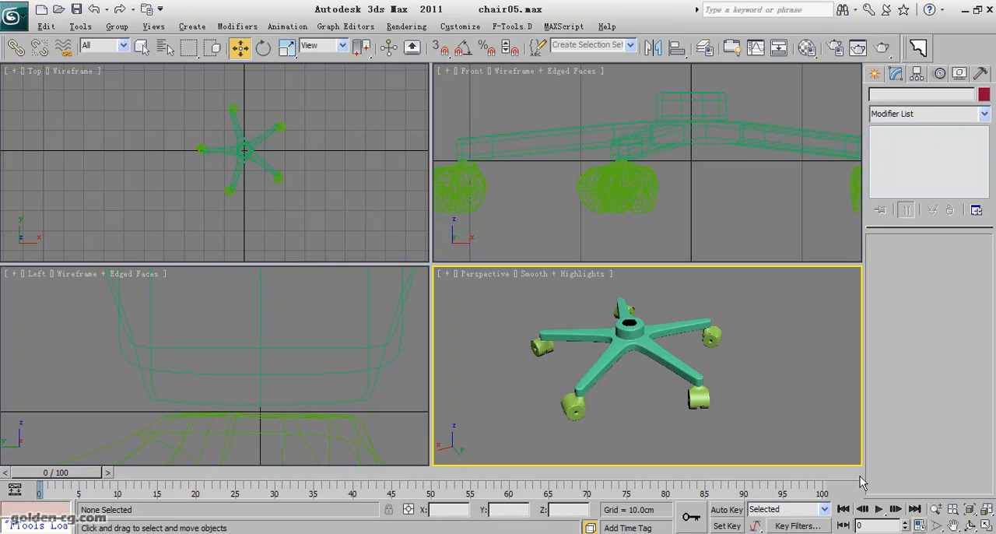